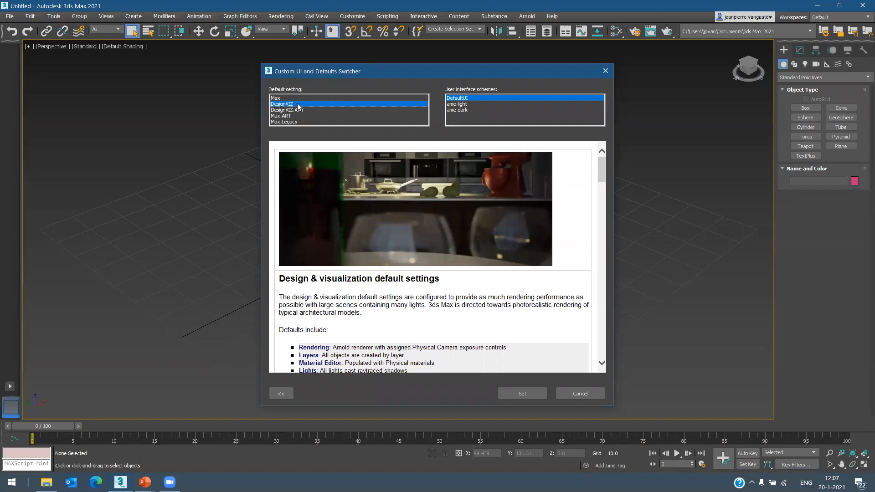
- Dismiss the defaults switcher without applying it and set the display unit scale to Metric, Centimeters
left_click(591, 397)
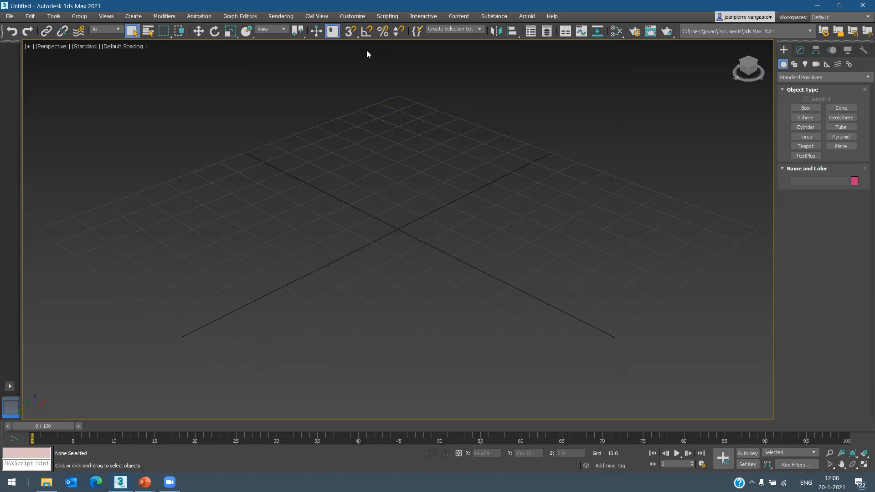
left_click(348, 17)
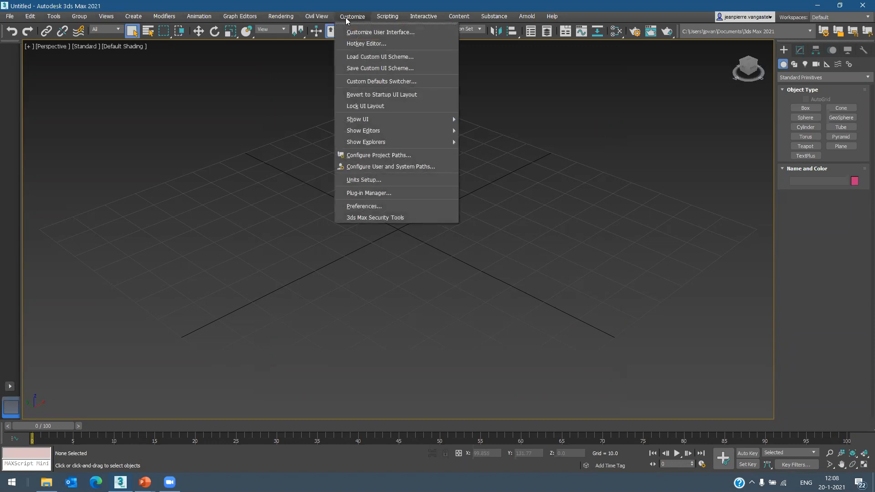
left_click(390, 180)
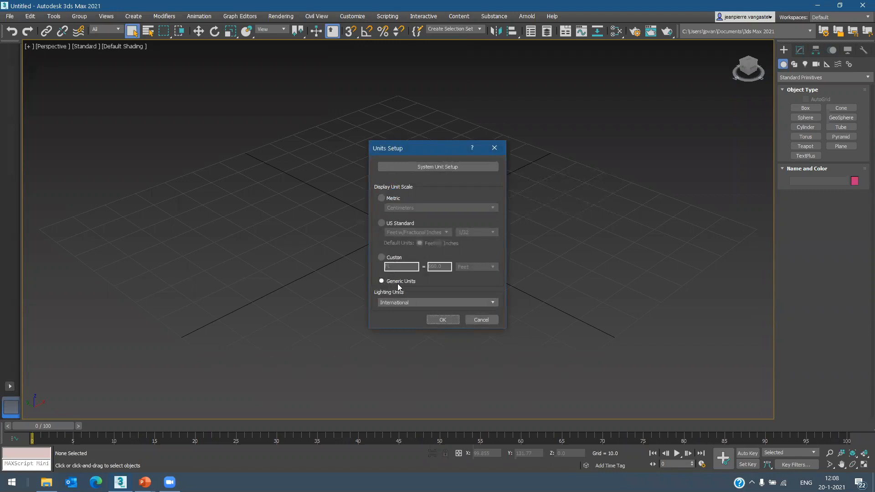
left_click(385, 197)
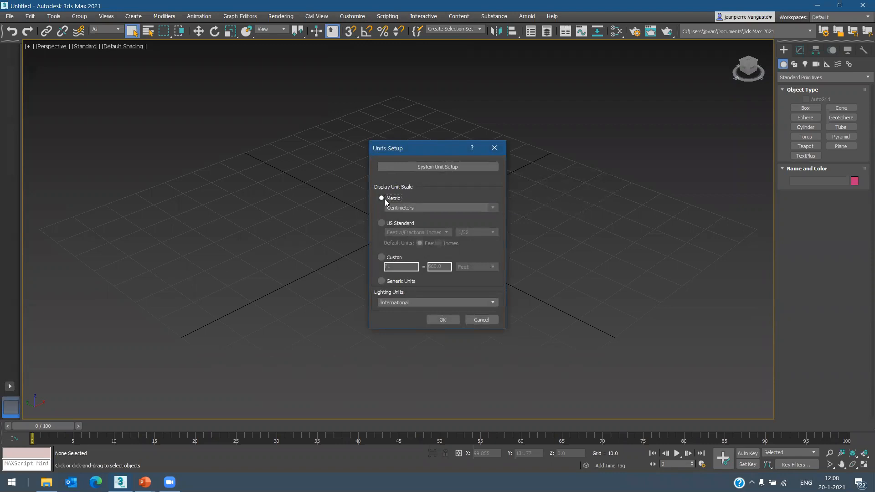
left_click(415, 208)
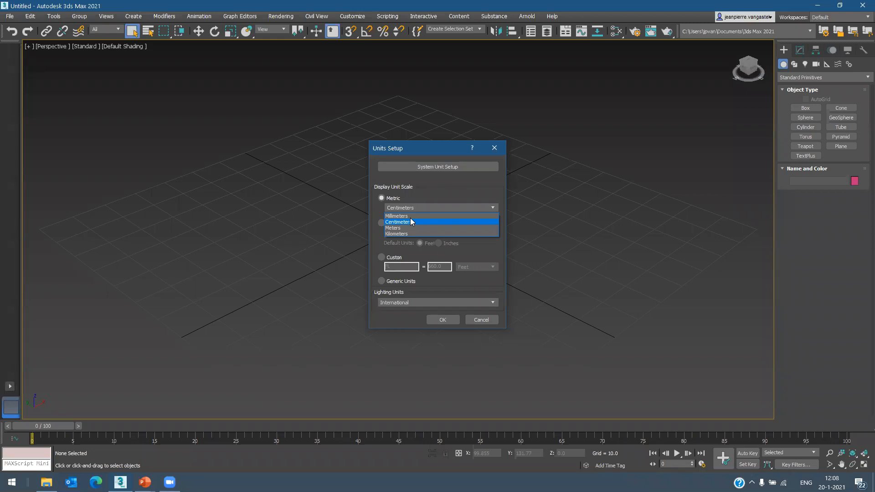
left_click(412, 223)
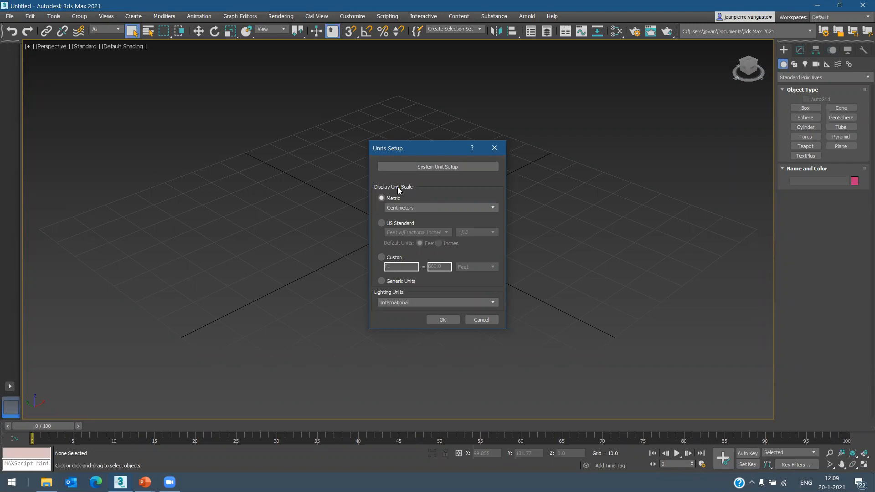
- Set the system unit scale to 1 unit = 1.0 Feet and accept the units setup
left_click(441, 169)
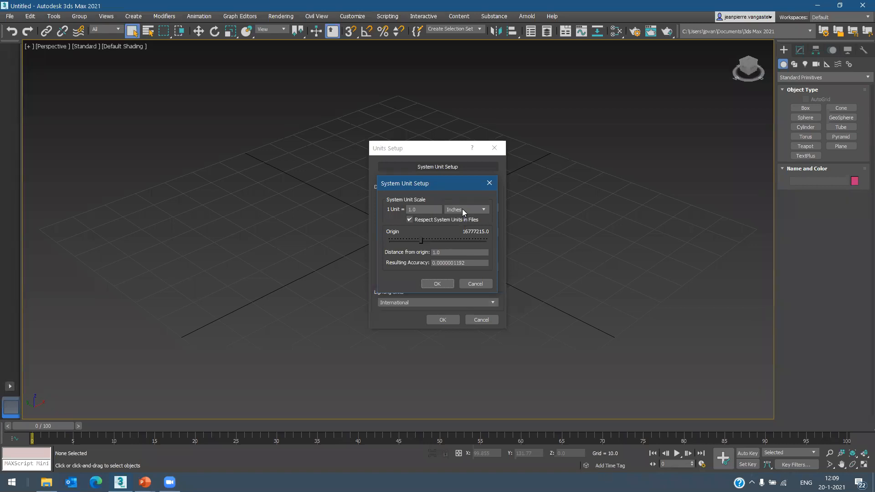
left_click(462, 209)
left_click(458, 224)
left_click_drag(448, 183, 583, 148)
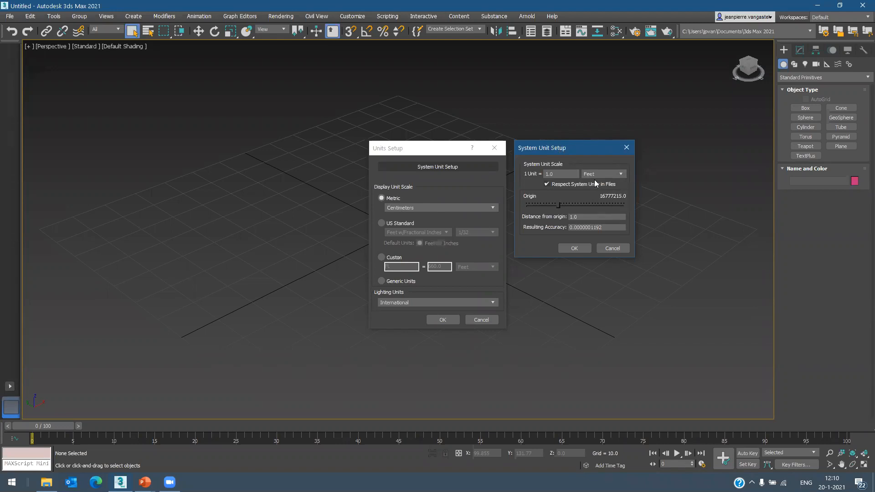
left_click(575, 249)
left_click(443, 321)
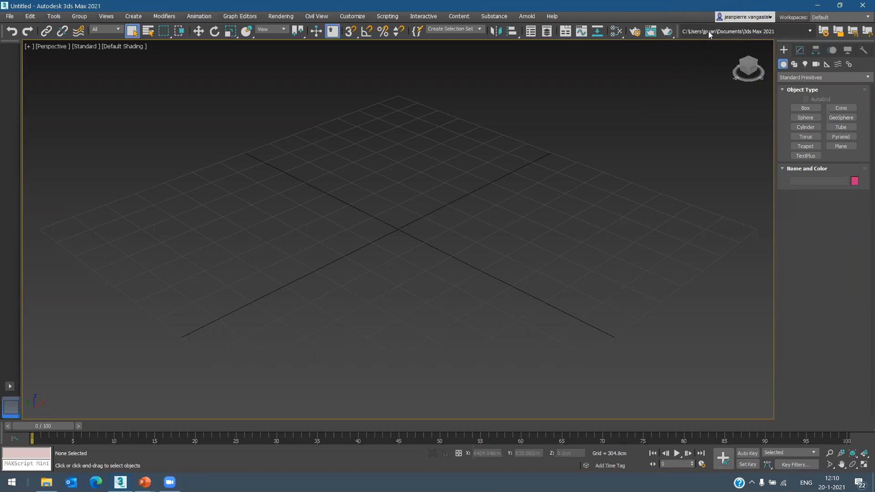
- Examine the project toolbar and the folders offered for setting the project folder, leaving the current project in place
left_click_drag(677, 29, 259, 88)
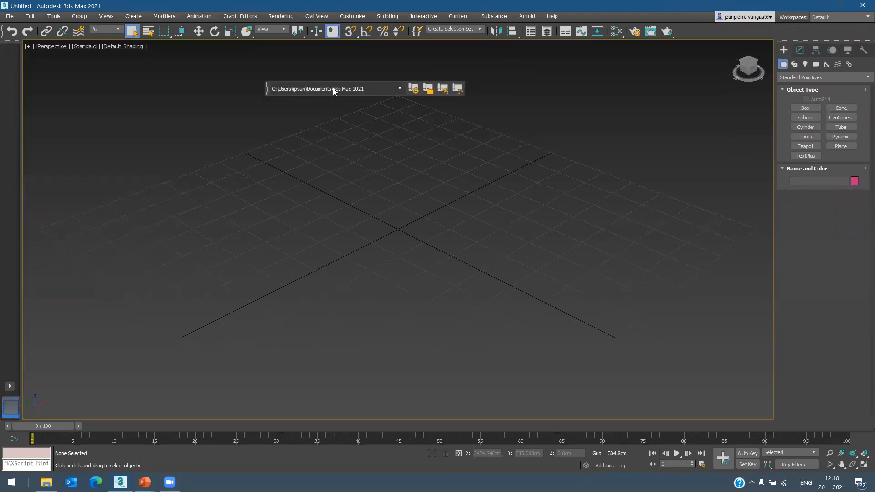
left_click(429, 89)
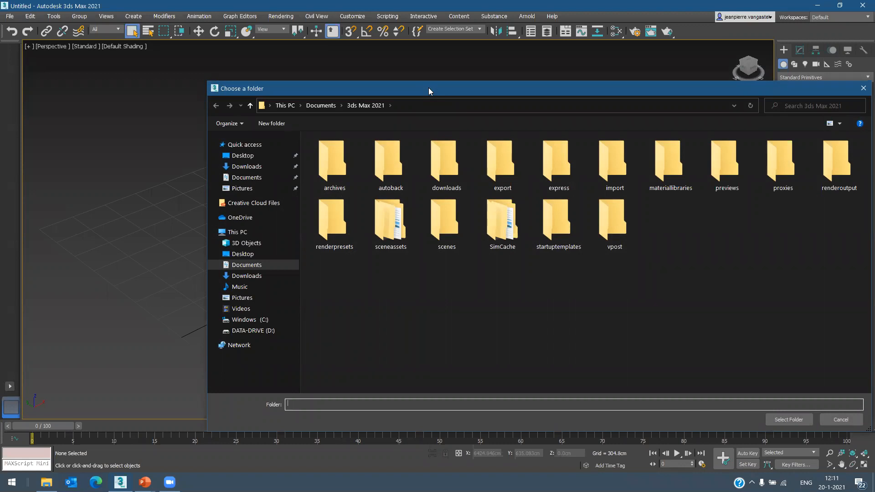
left_click(840, 418)
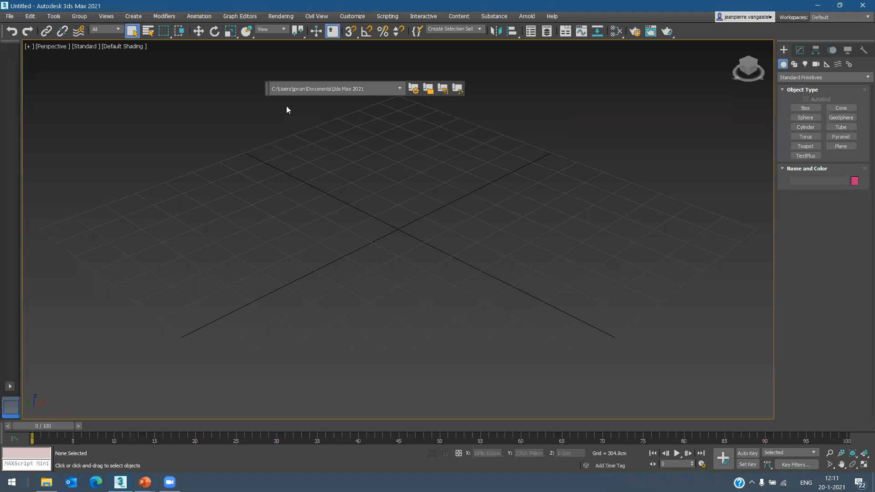
left_click_drag(267, 88, 674, 34)
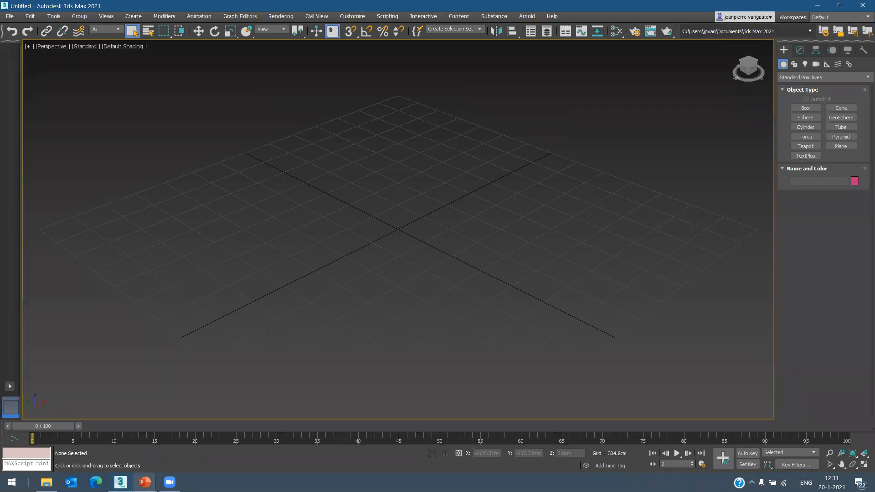
- Switch to the PowerPoint presentation to view the 3ds Max Project Setup slide
mouse_move(145, 482)
left_click(200, 443)
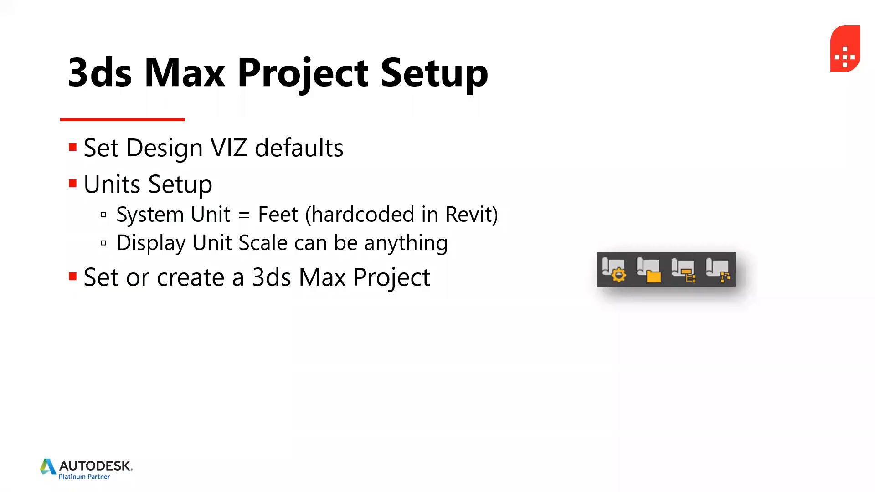
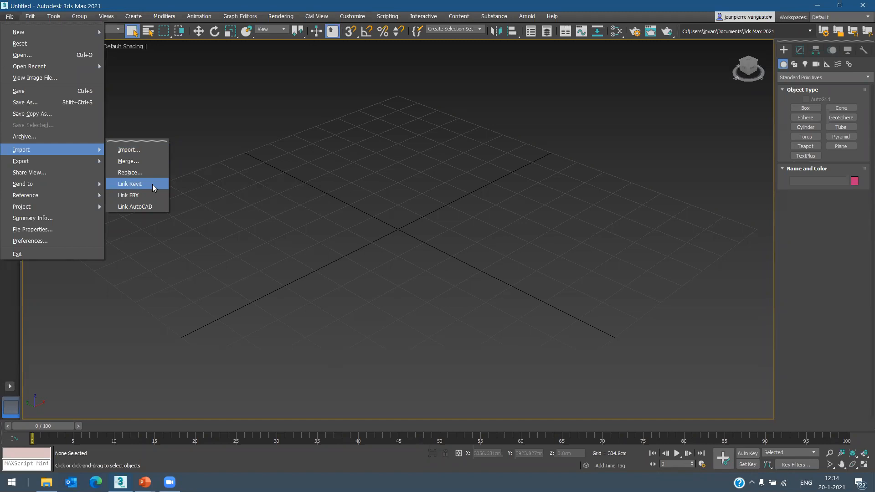
- Start importing the Revit project Golden Nugget.rvt from the Revit folder
left_click(149, 150)
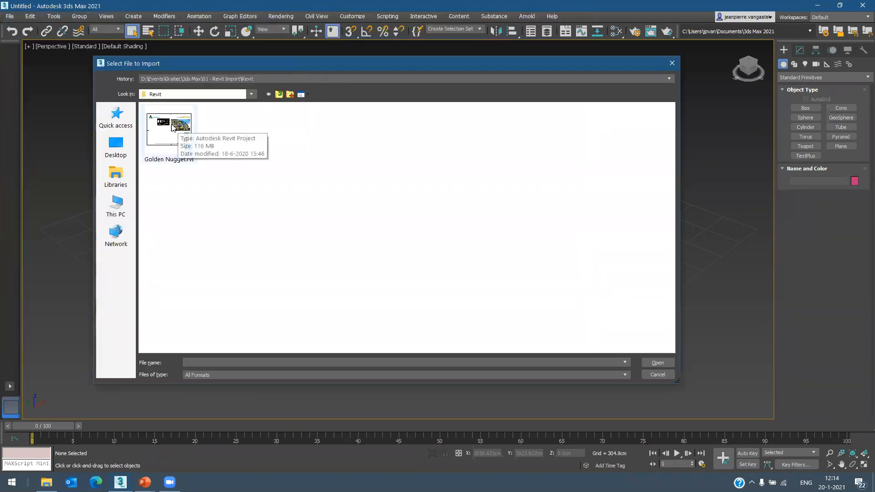
left_click(179, 146)
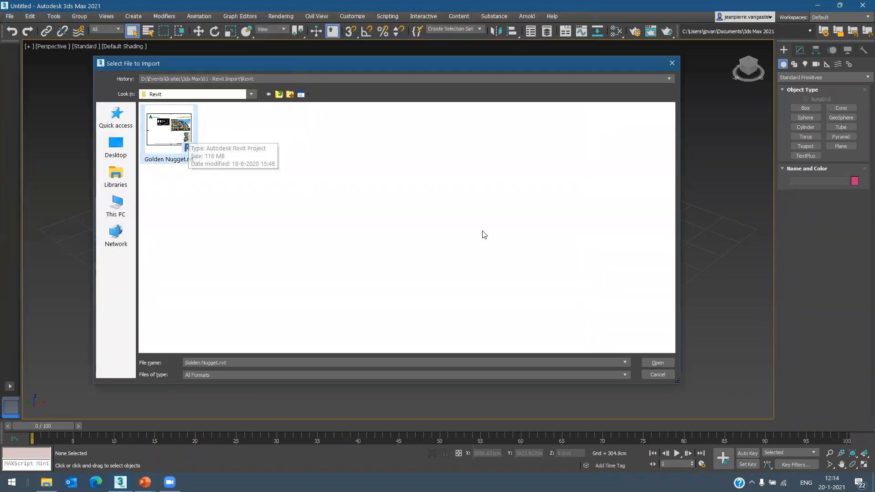
left_click(656, 363)
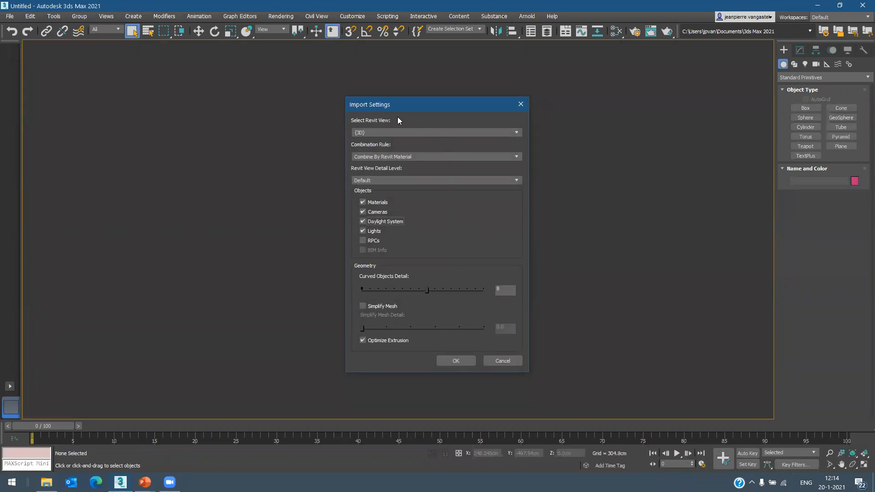
- Review the Revit view and combination rule choices, keep {3D} and Combine By Revit Material, and accept the import settings
left_click(376, 133)
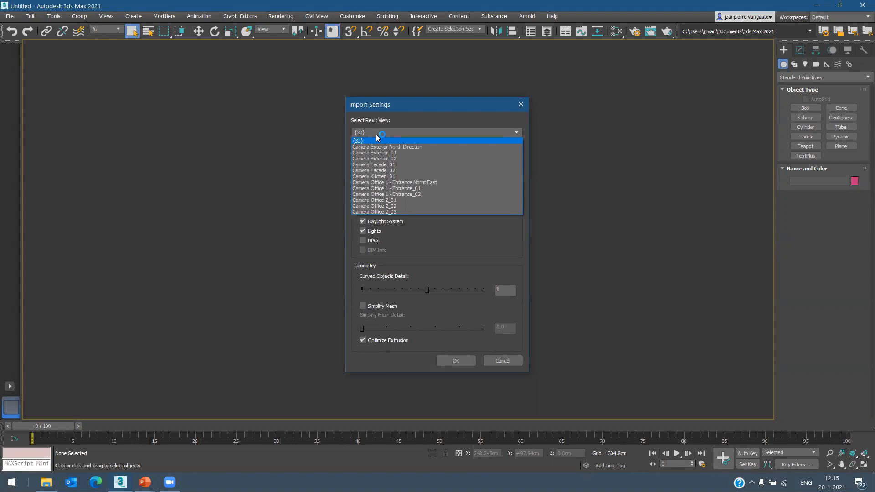
left_click(393, 118)
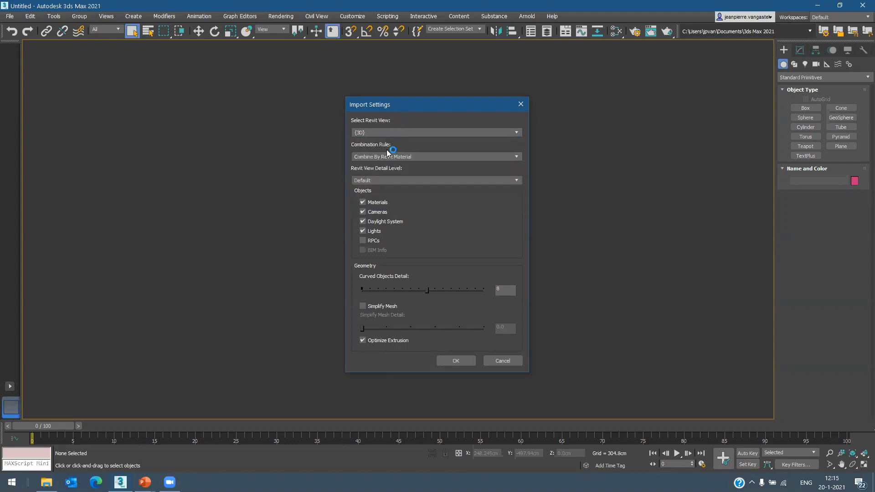
left_click(427, 158)
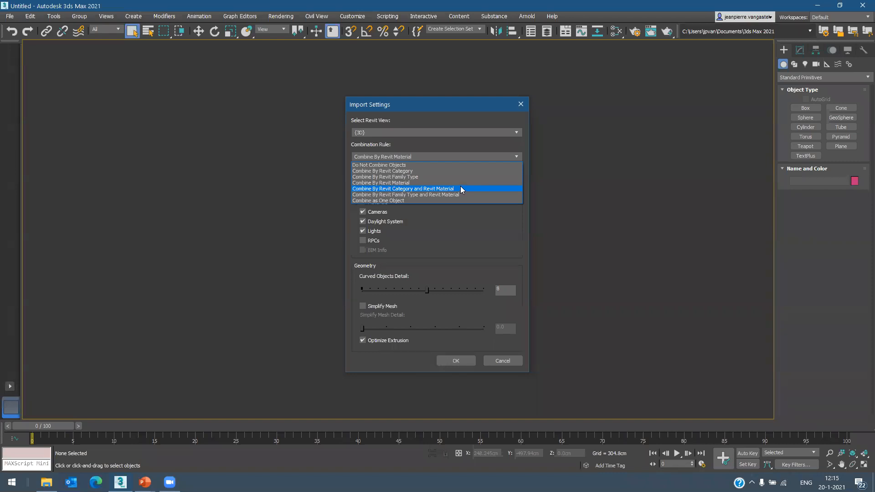
left_click(453, 144)
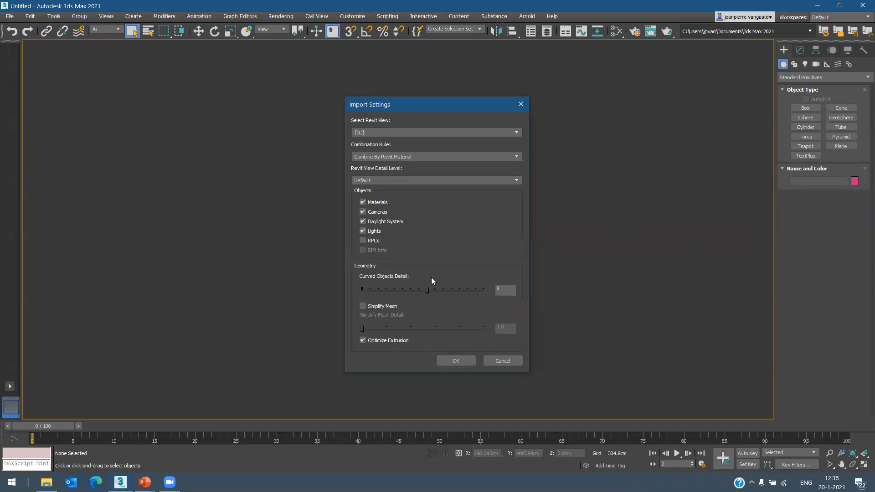
left_click(455, 361)
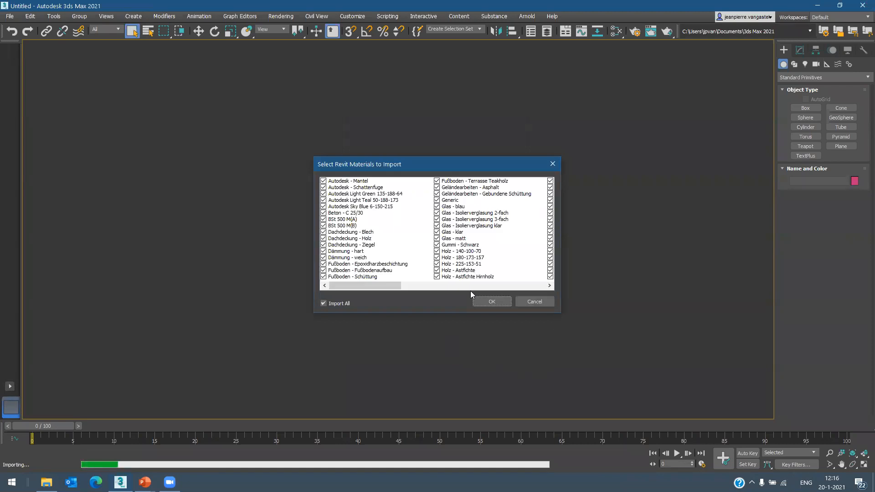
- Look through the list of Revit materials and import all of them with the model
left_click_drag(391, 283, 458, 285)
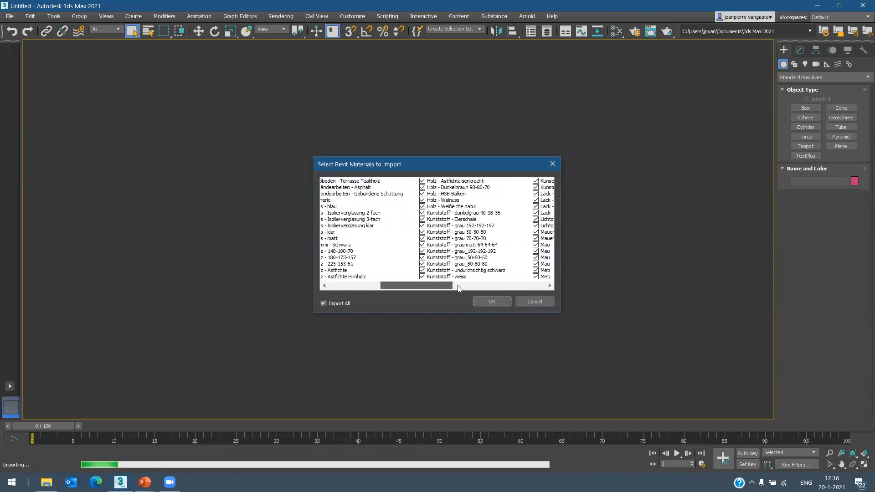
left_click(458, 288)
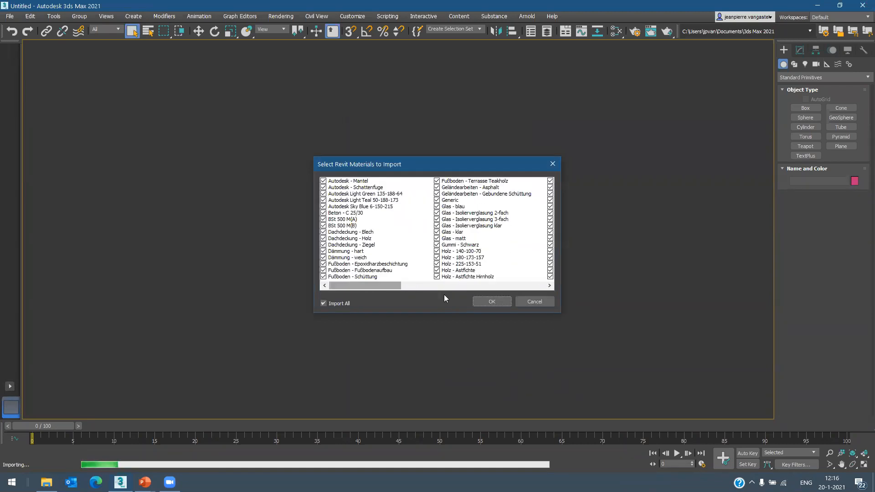
left_click(491, 303)
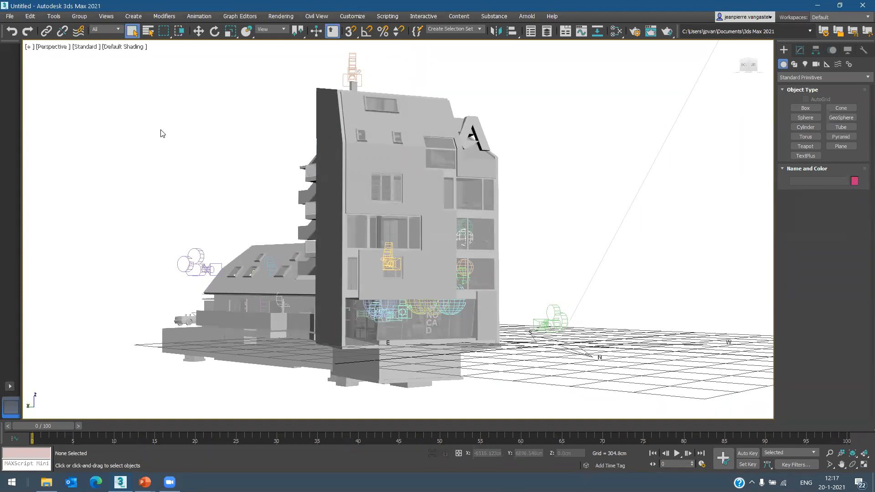
- Open the Scene Explorer docked to the left of the viewport and select the Glas - blau object in it
left_click(55, 16)
left_click(73, 32)
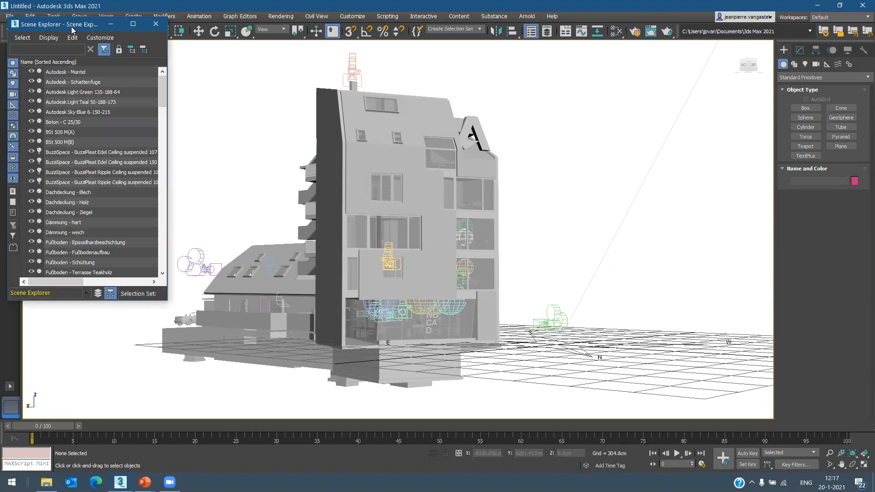
left_click_drag(71, 24, 94, 101)
right_click(94, 101)
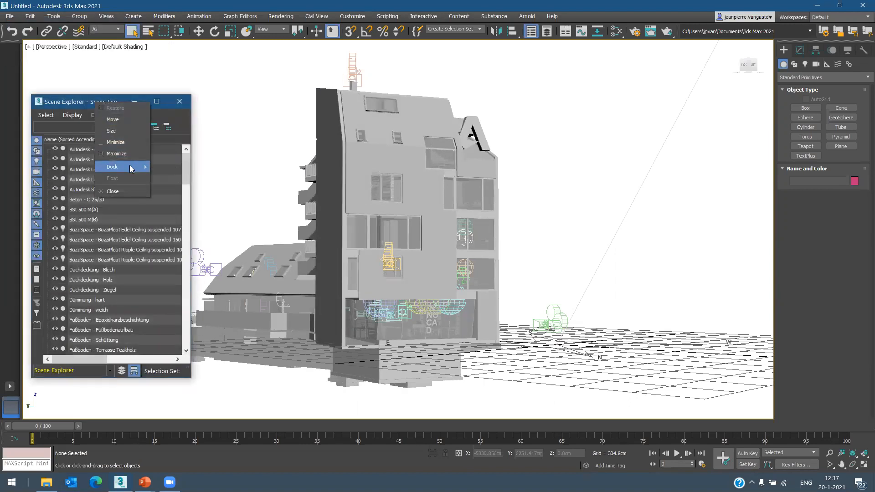
mouse_move(129, 167)
left_click(168, 189)
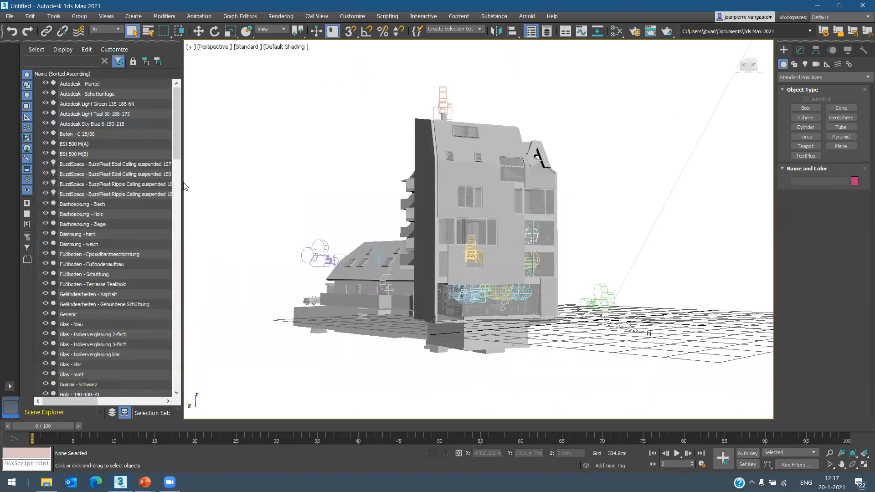
left_click_drag(176, 136, 175, 156)
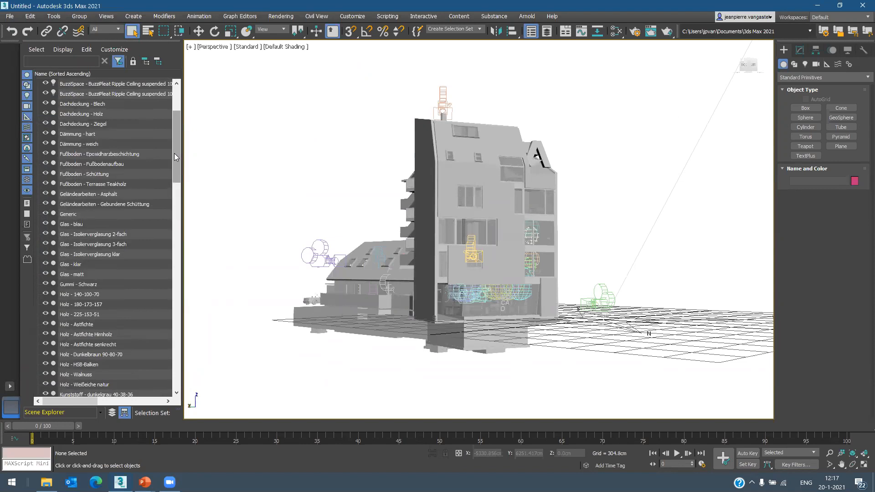
left_click(74, 223)
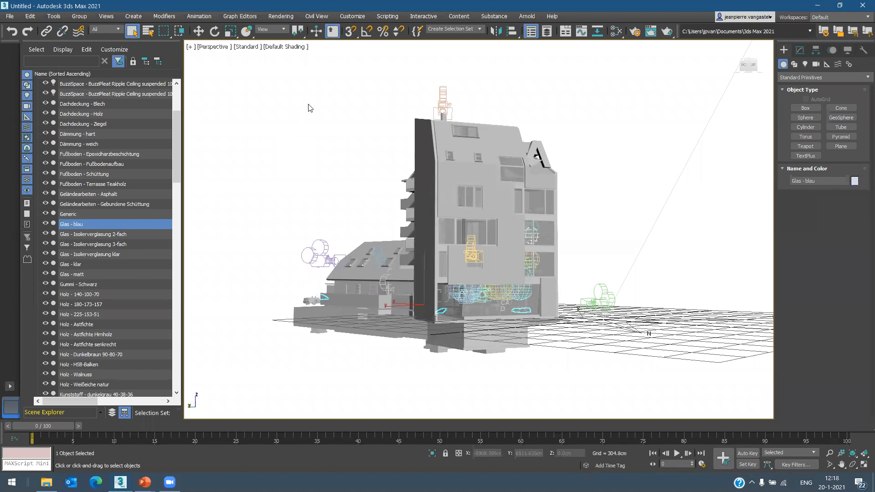
- Open the Scene Converter and set the ART preset's target renderer to Any Renderer
left_click(277, 17)
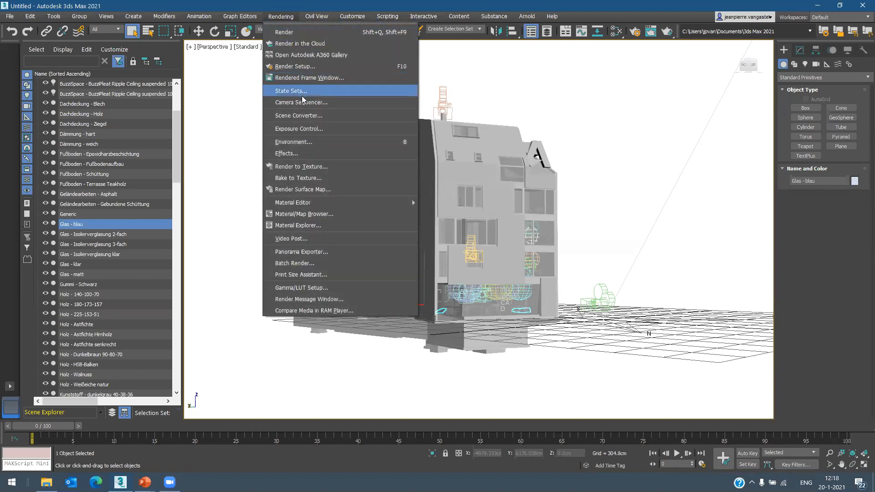
left_click(335, 115)
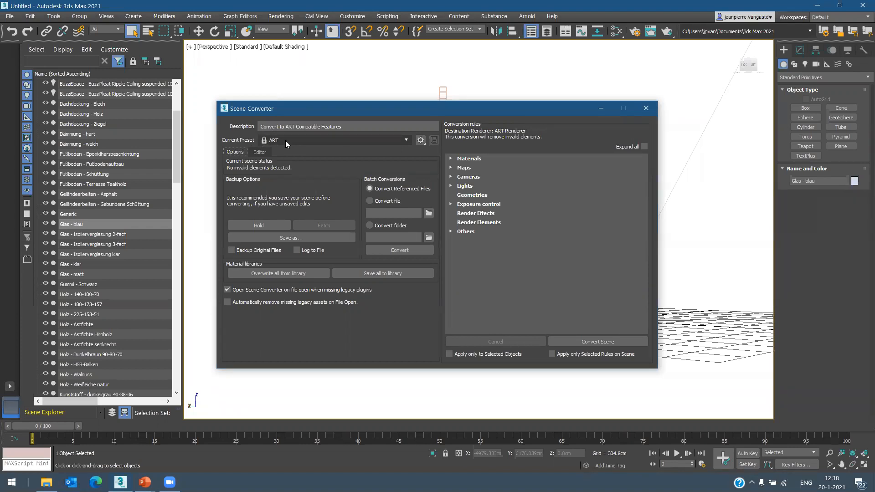
left_click(263, 152)
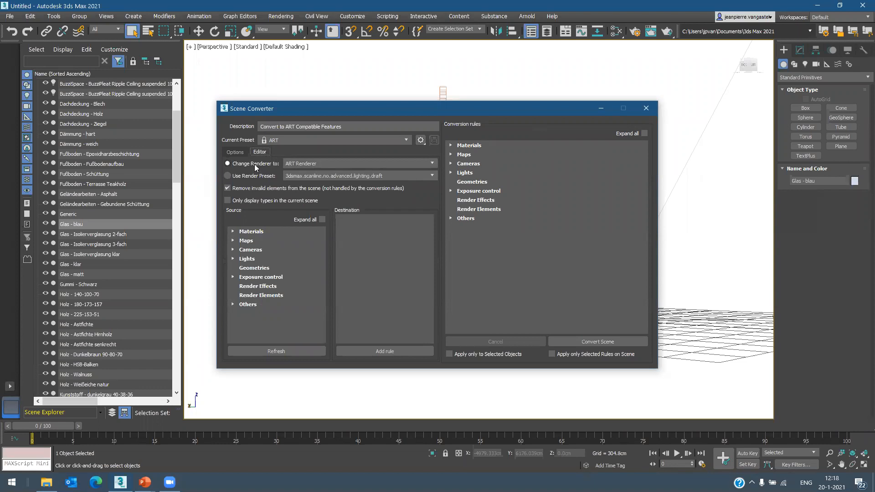
left_click(308, 165)
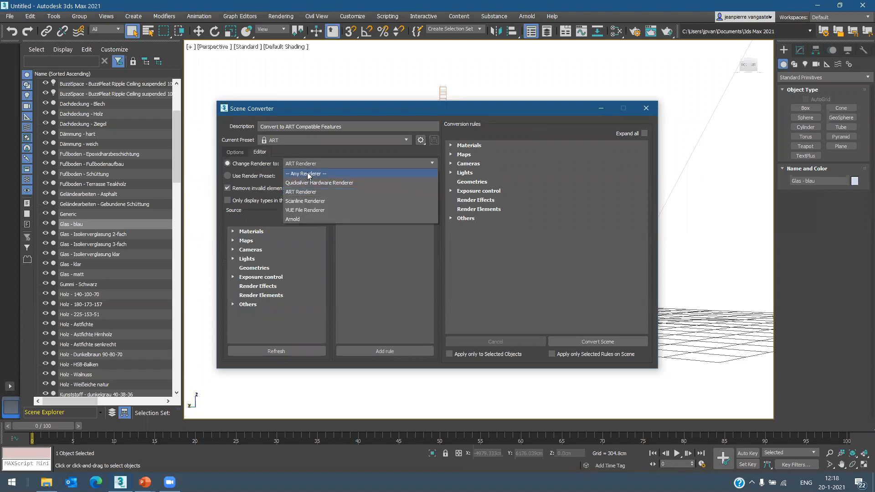
left_click(308, 174)
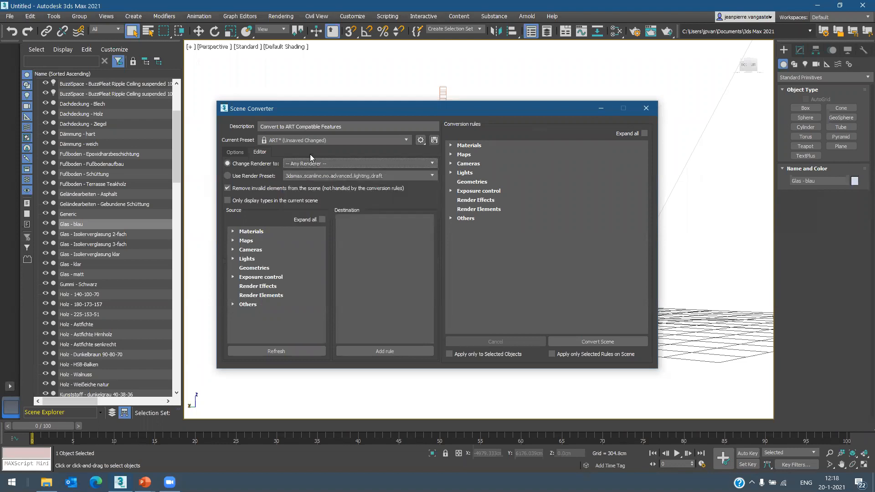
- Convert the scene with the current conversion rules and close the Scene Converter without saving the modified preset
left_click(602, 342)
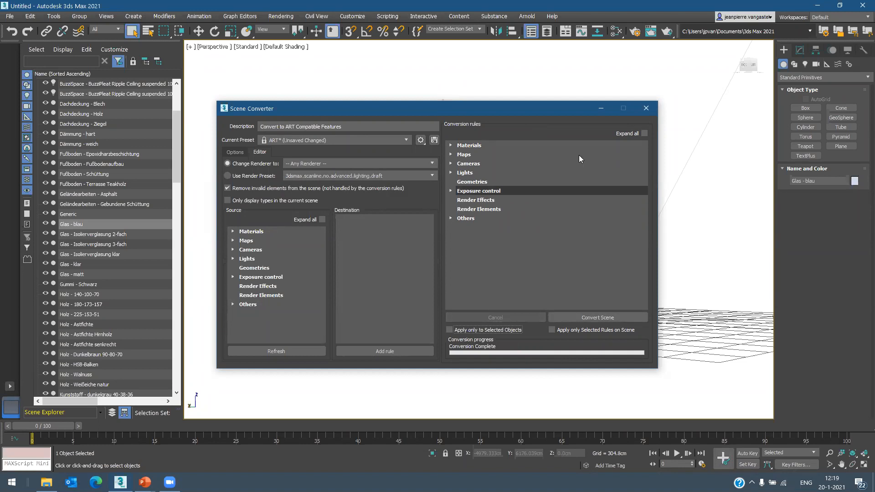
left_click(644, 110)
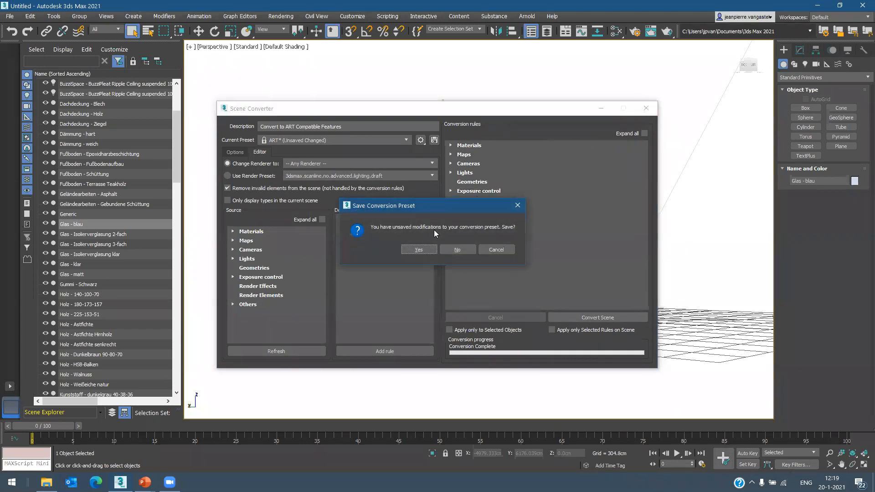
left_click(457, 250)
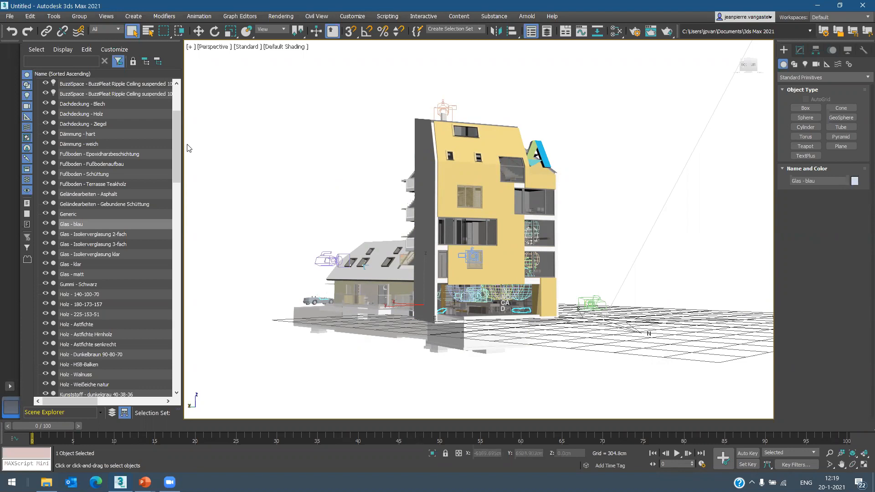
- Select the Sun Positioner, show its parameters for editing, and set the perspective viewport to High Quality
left_click(621, 328)
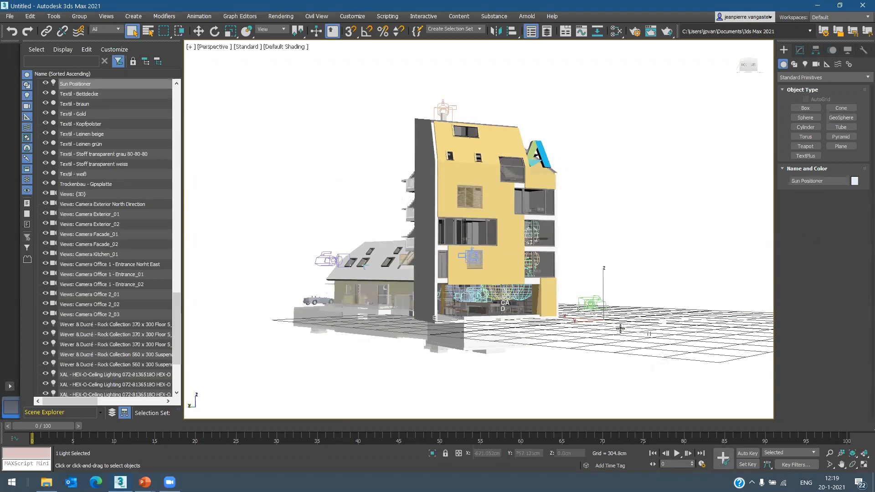
left_click(801, 50)
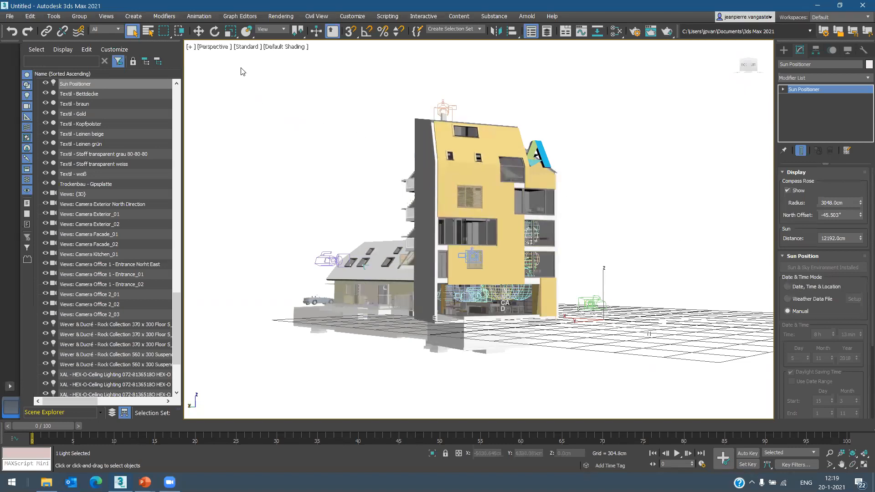
left_click(245, 49)
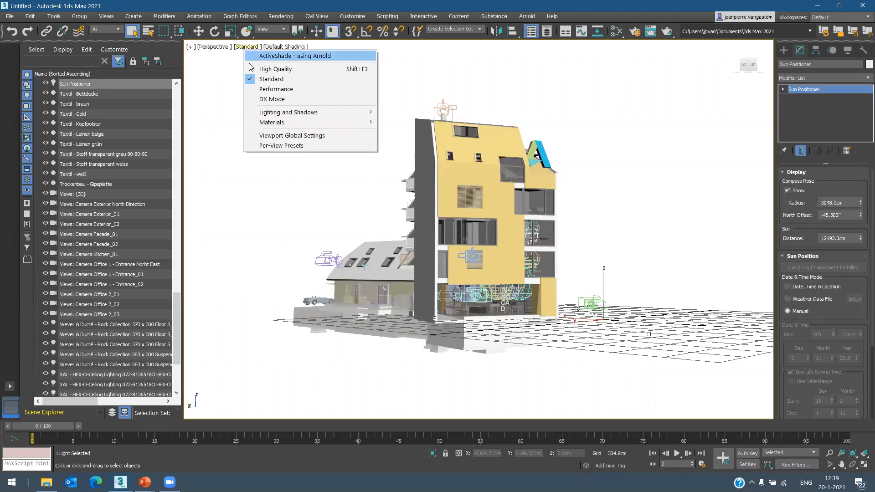
left_click(291, 69)
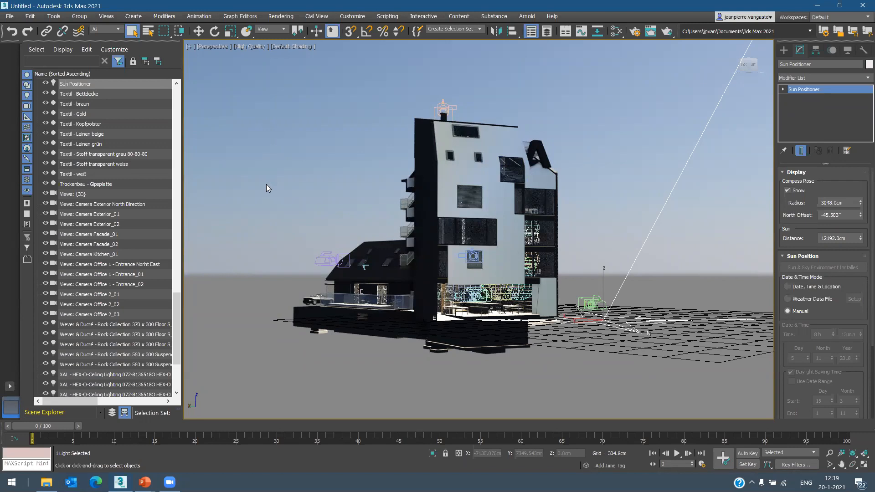
- Set the sun position mode to Date, Time & Location and the hour to 9 h
left_click(797, 290)
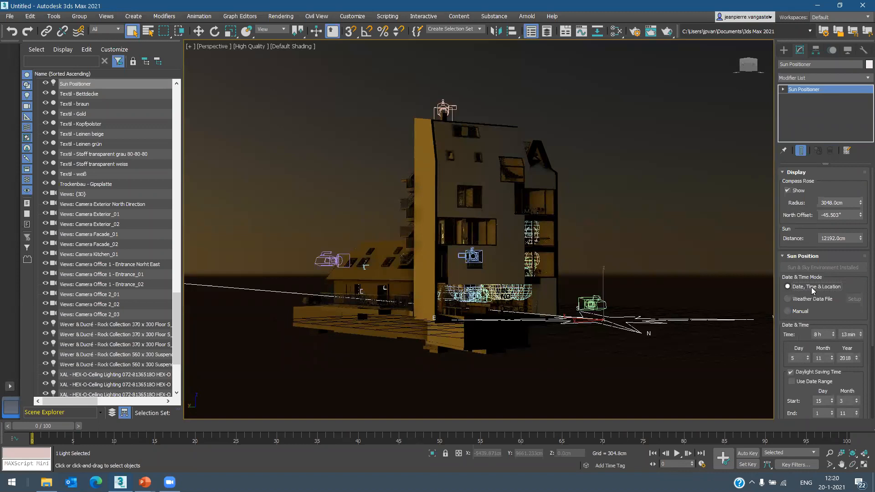
left_click_drag(812, 316, 812, 273)
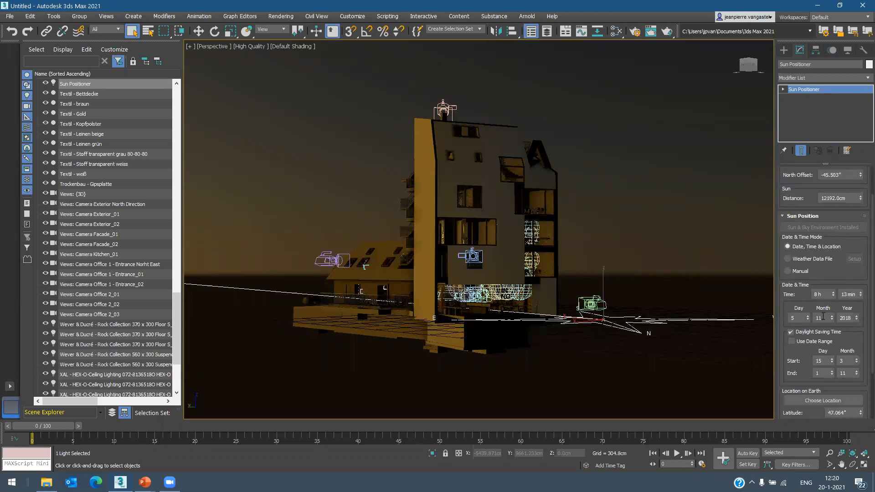
left_click(834, 293)
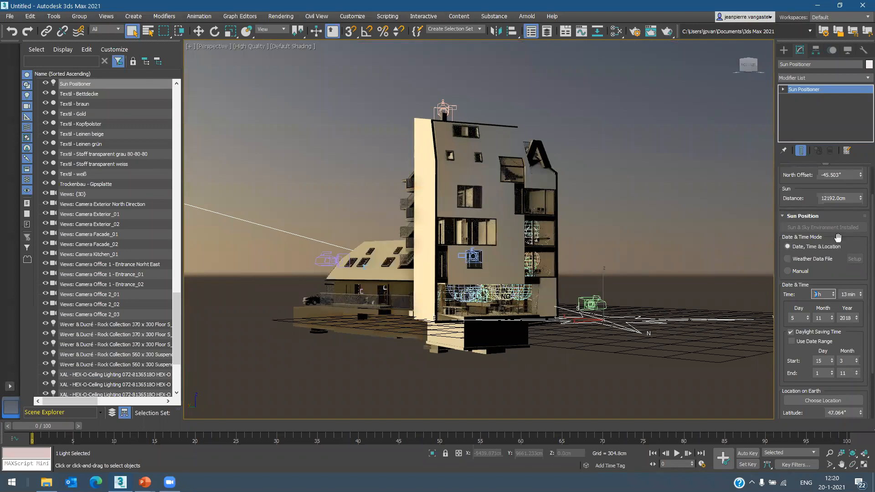
- Rotate the compass rose to a North Offset of about -121.603° and deselect the Sun Positioner
scroll(838, 241, "up", 2)
left_click_drag(860, 214, 850, 144)
left_click_drag(842, 100, 859, 223)
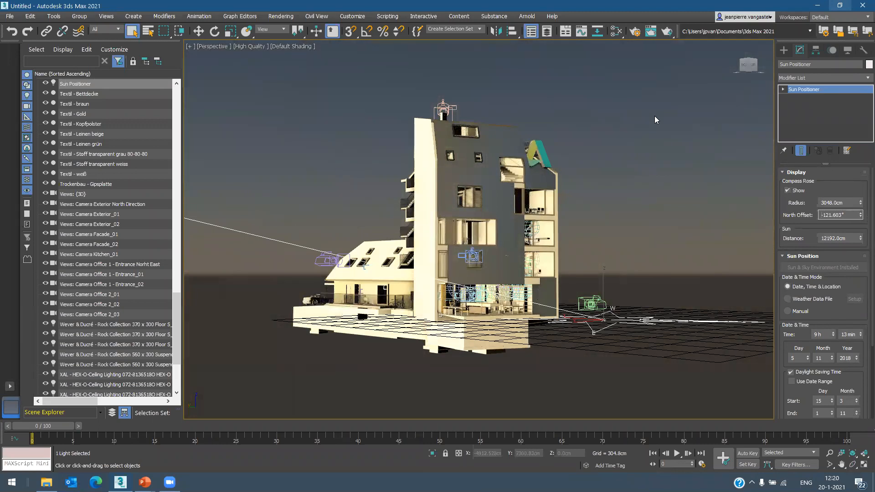
left_click(339, 100)
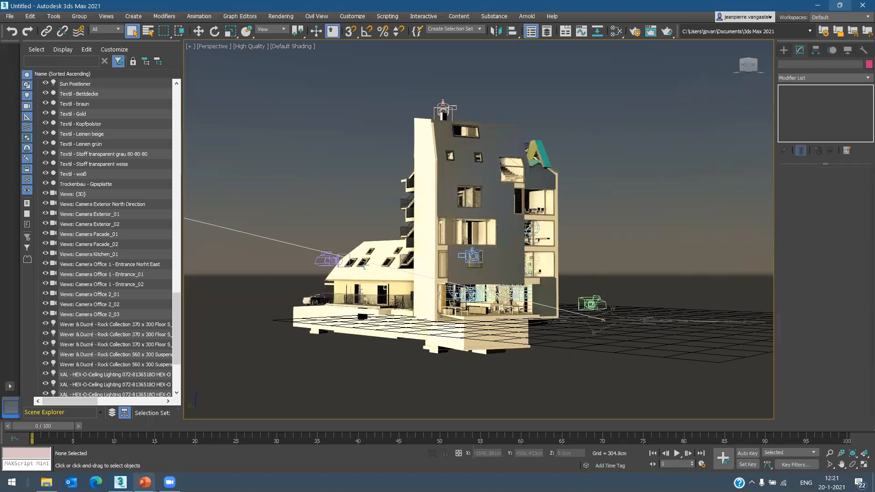
- Switch to the PowerPoint slide show and advance to the Autodesk Materials to Physical slide
left_click(145, 482)
left_click(174, 452)
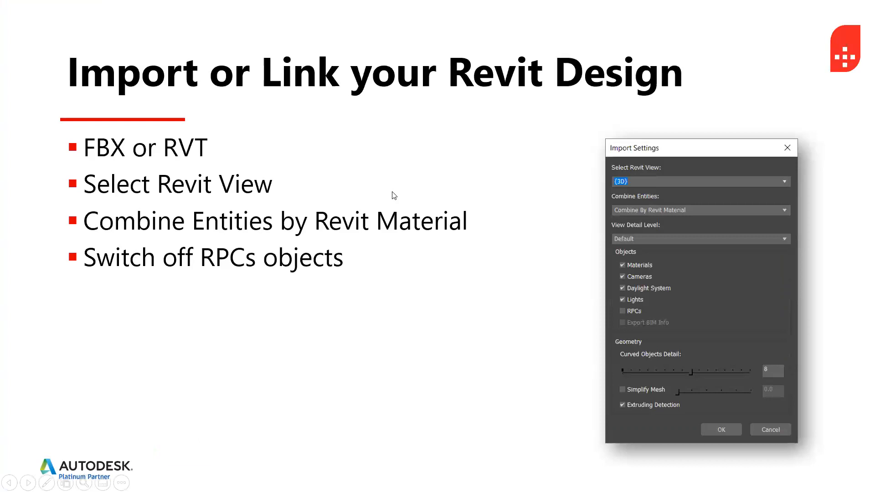
key("Right")
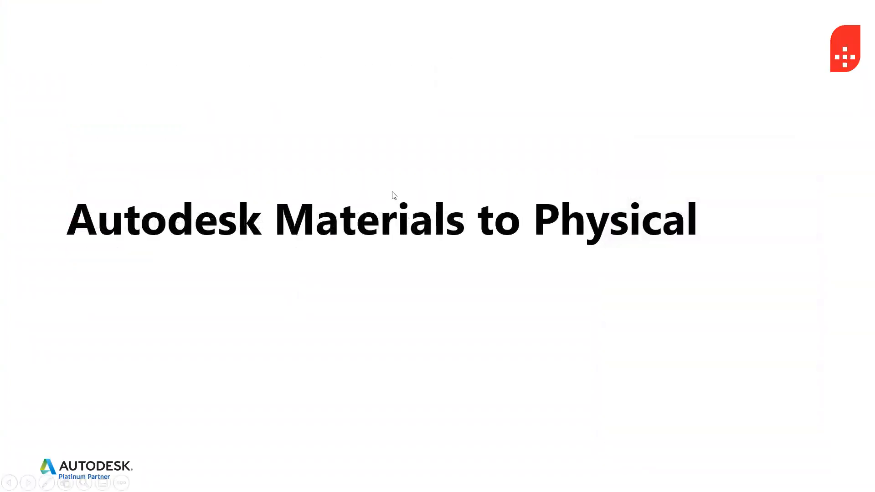
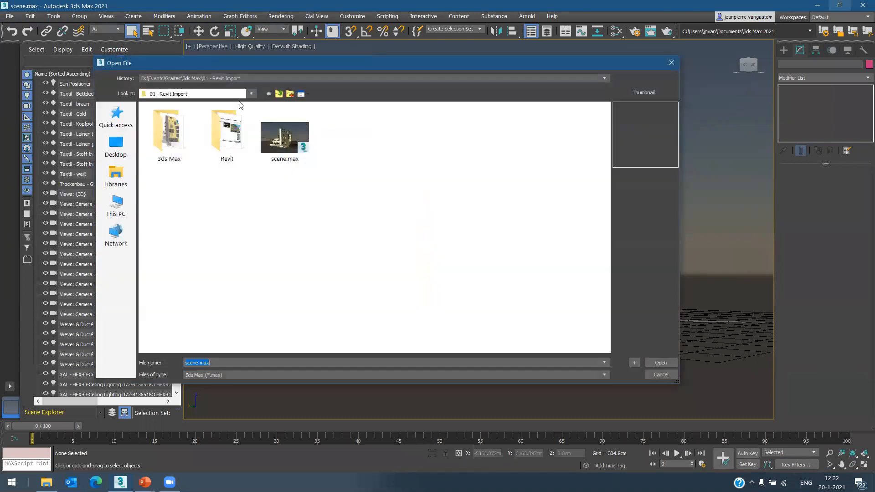
- Open Sofa.max from the 02 - Viewport Labels folder and adopt the file's unit scale
left_click(661, 375)
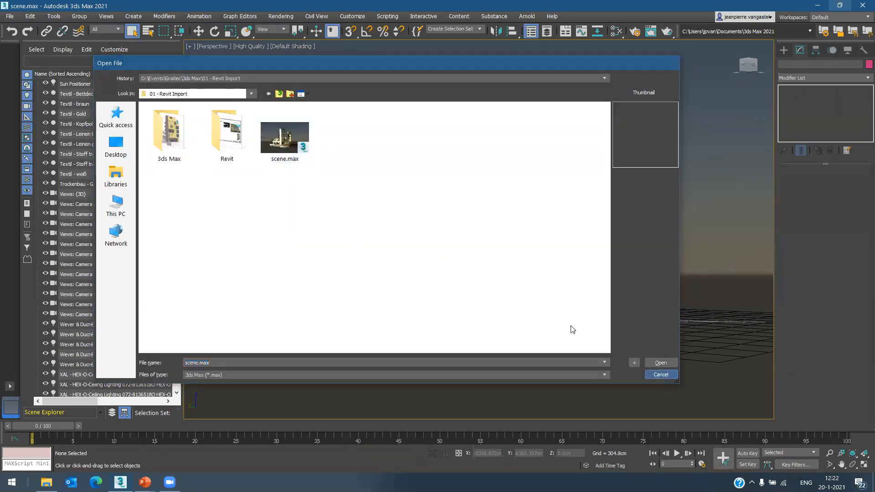
left_click(10, 16)
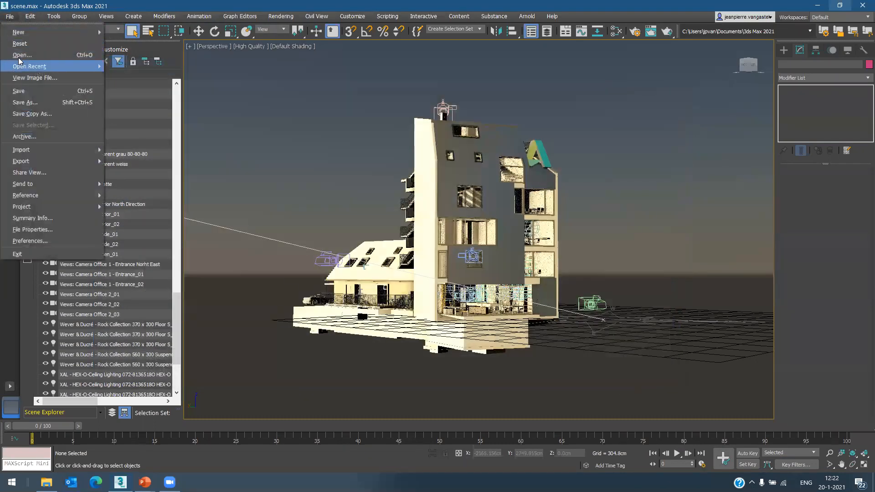
left_click(22, 55)
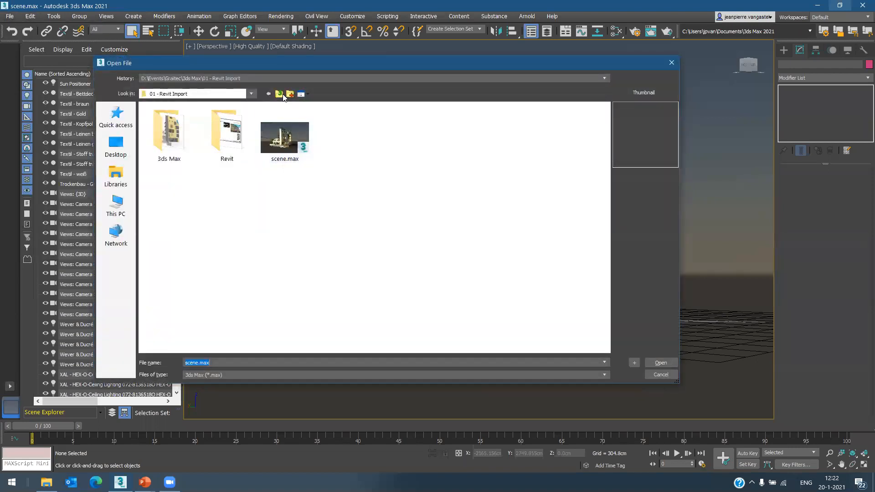
left_click(279, 94)
double_click(225, 135)
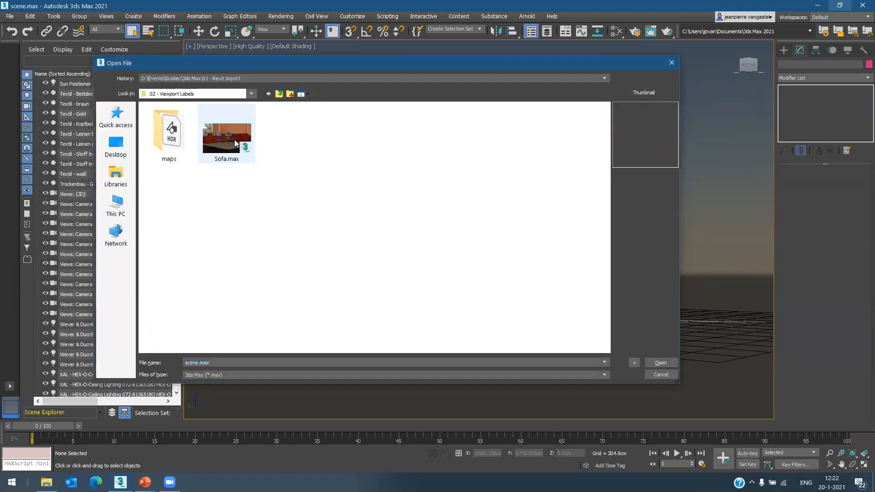
left_click(234, 139)
left_click(661, 363)
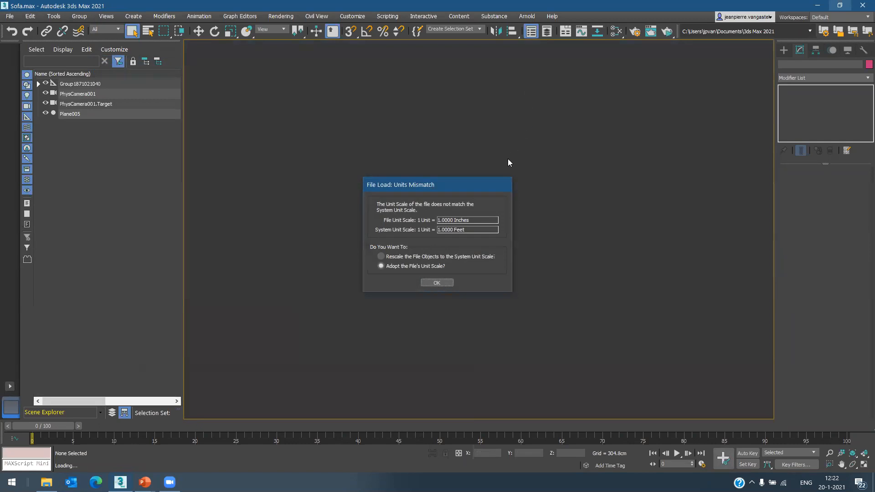
left_click(441, 282)
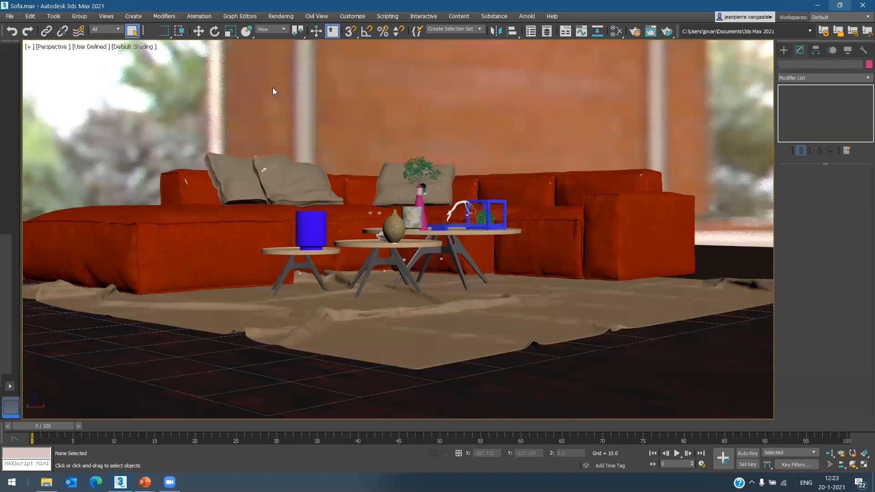
- View the sofa scene through PhysCamera001, try the Standard viewport quality, and set it to High Quality
left_click(85, 47)
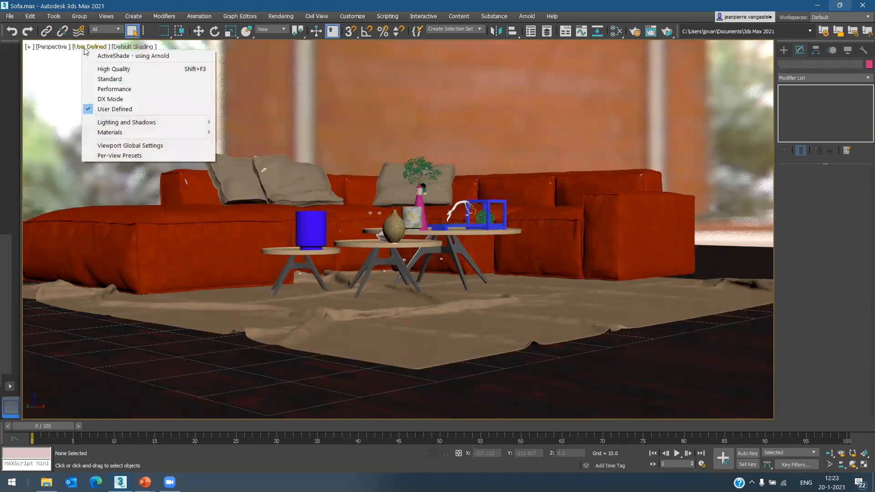
left_click(119, 80)
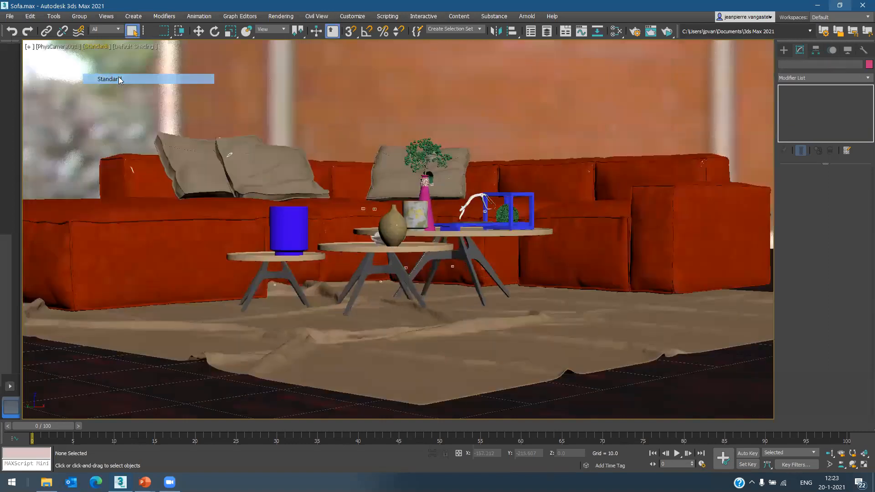
left_click(97, 47)
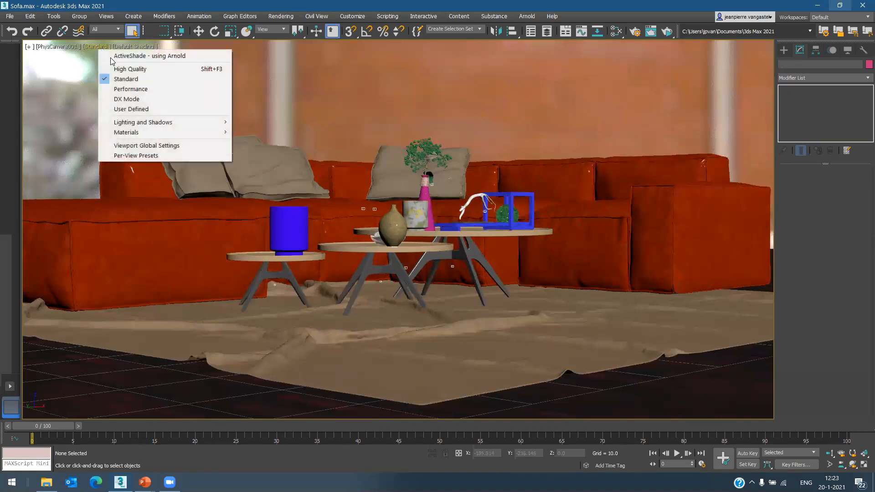
left_click(125, 69)
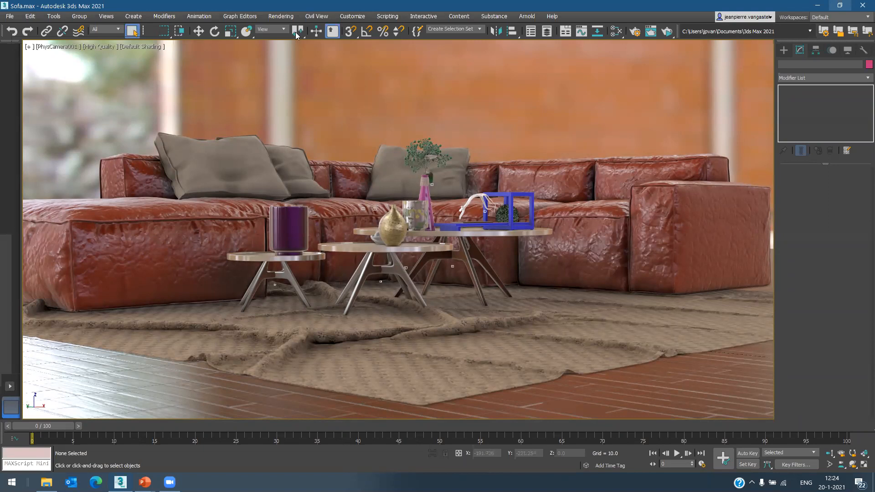
- Add an OSL HDRI Environment map in the Slate Material Editor using epping_forest_02_2k.hdr
key("m")
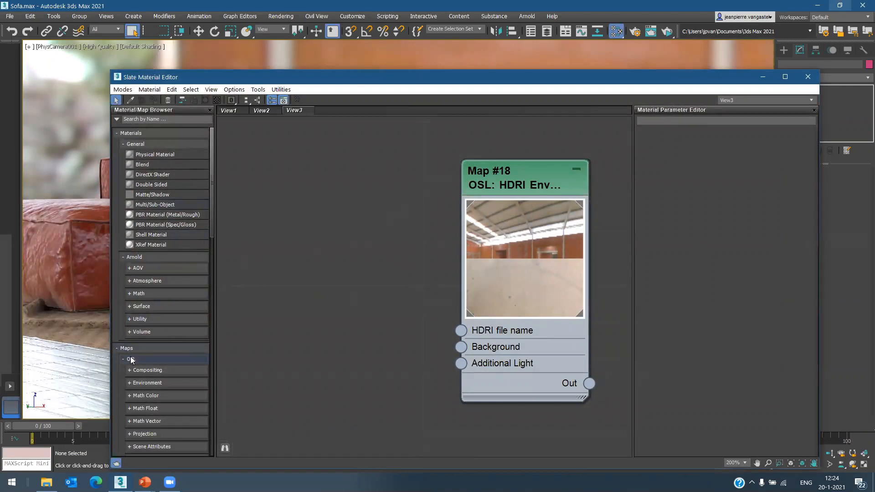
left_click(130, 383)
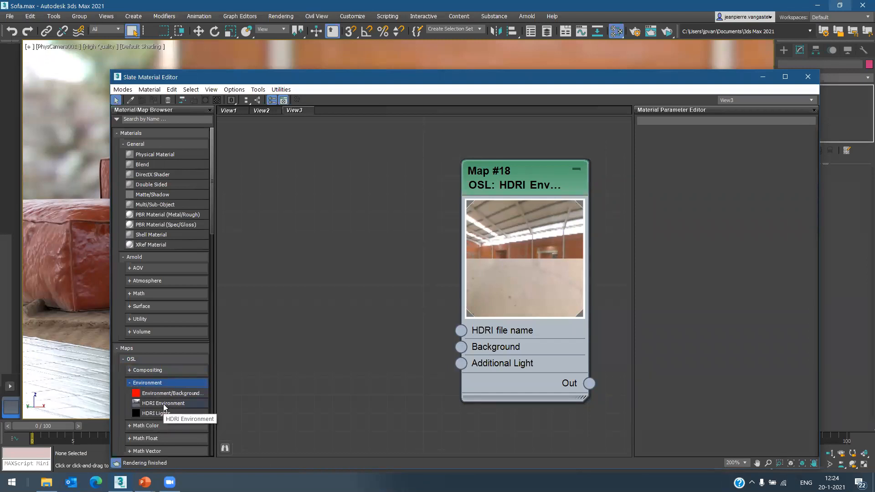
left_click(163, 403)
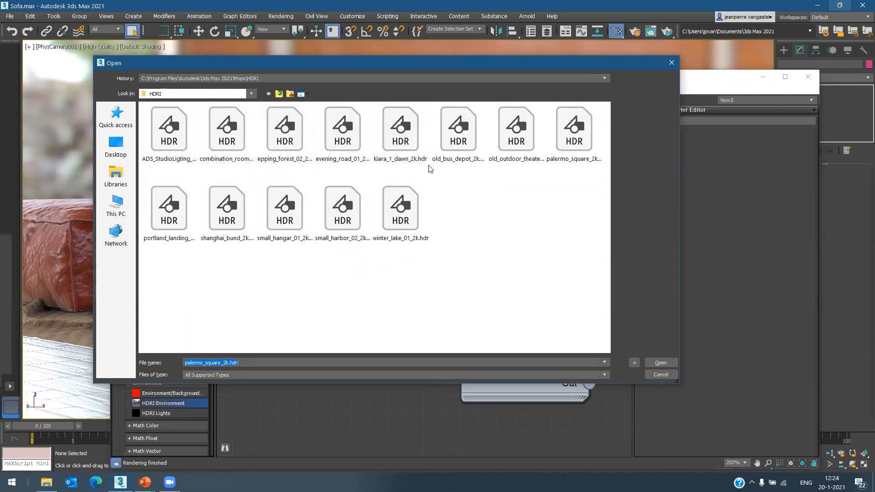
left_click(285, 134)
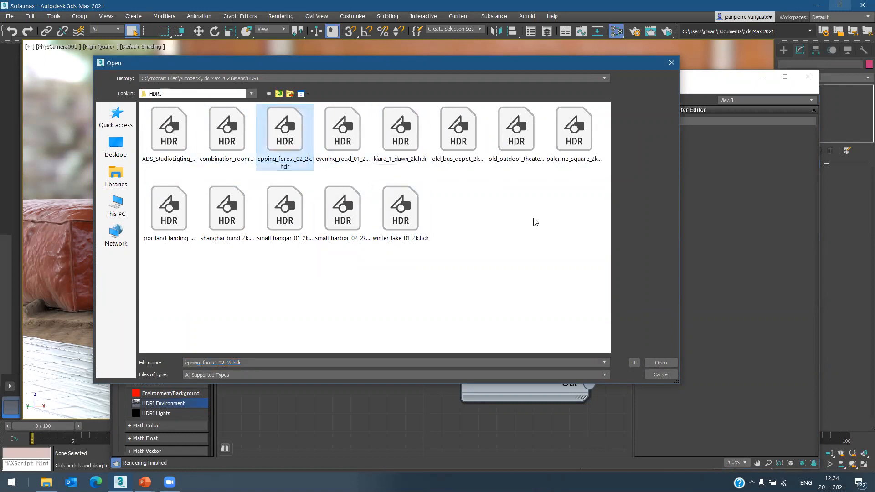
left_click(661, 363)
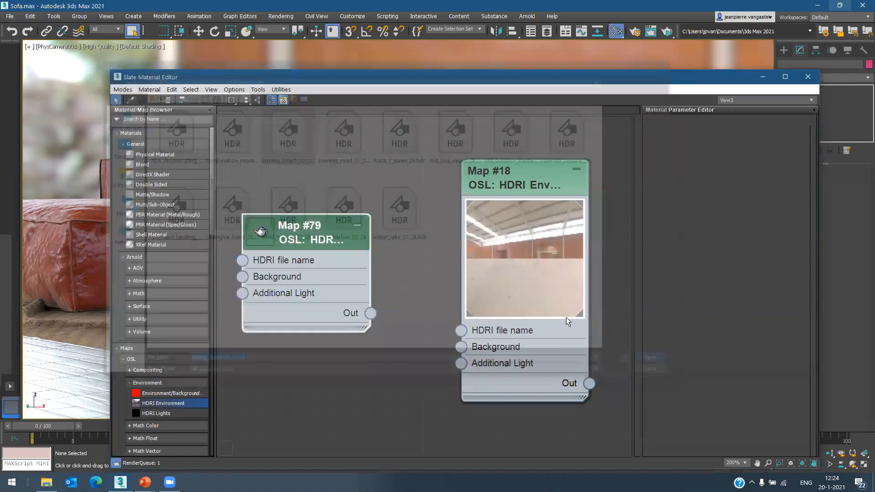
- Show the epping_forest_02_2k.hdr map's preview and parameters, align its node beside Map #18, and display Map #18's parameters
double_click(260, 241)
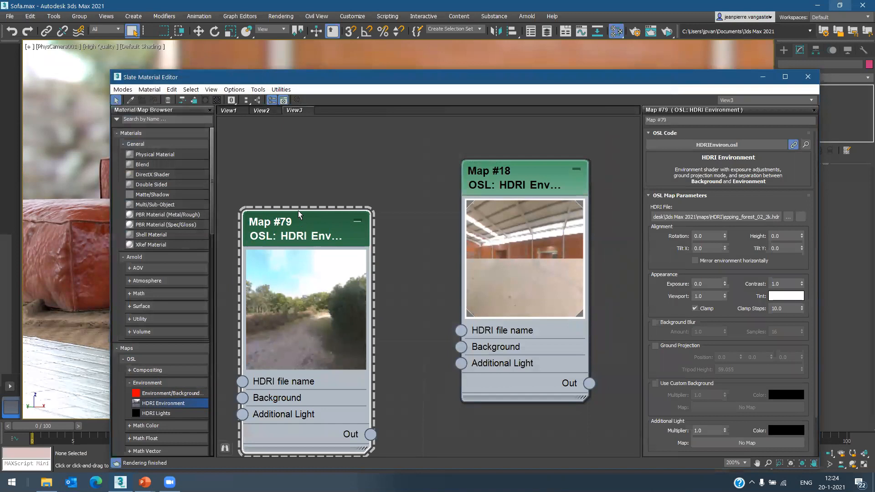
left_click_drag(299, 241, 299, 189)
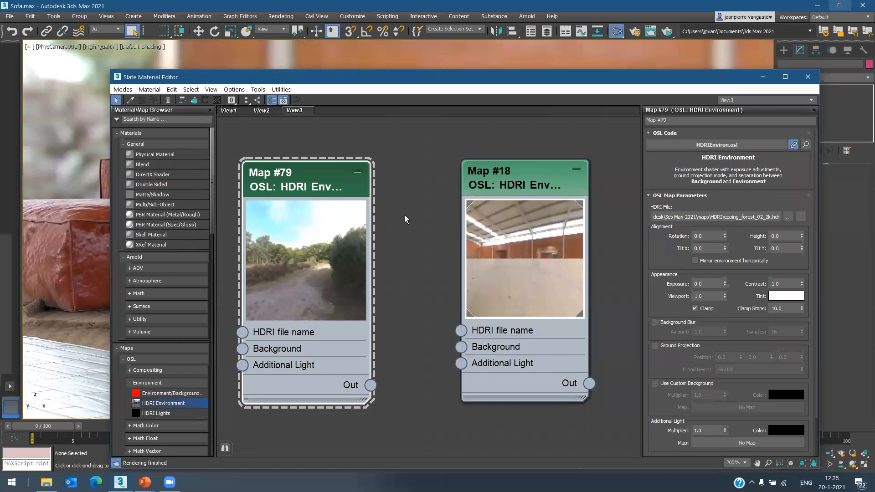
left_click(515, 181)
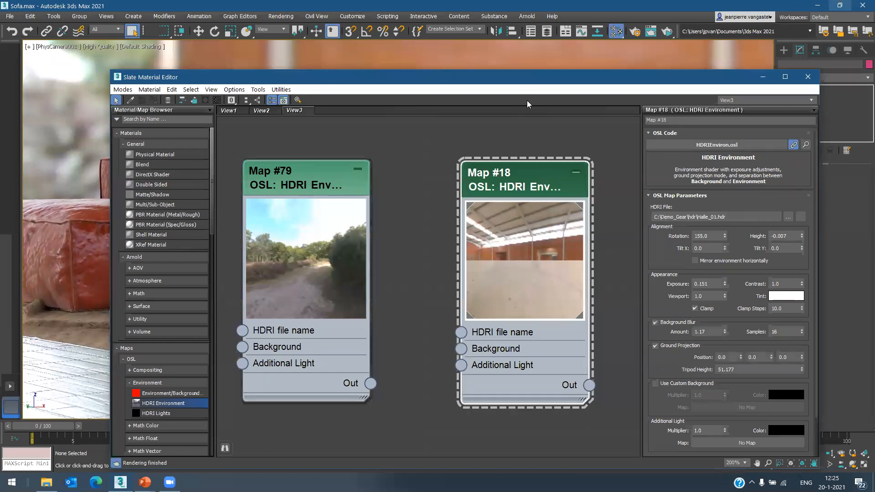
- Check which map is assigned as the environment map in the Environment and Effects settings
left_click_drag(536, 84, 434, 83)
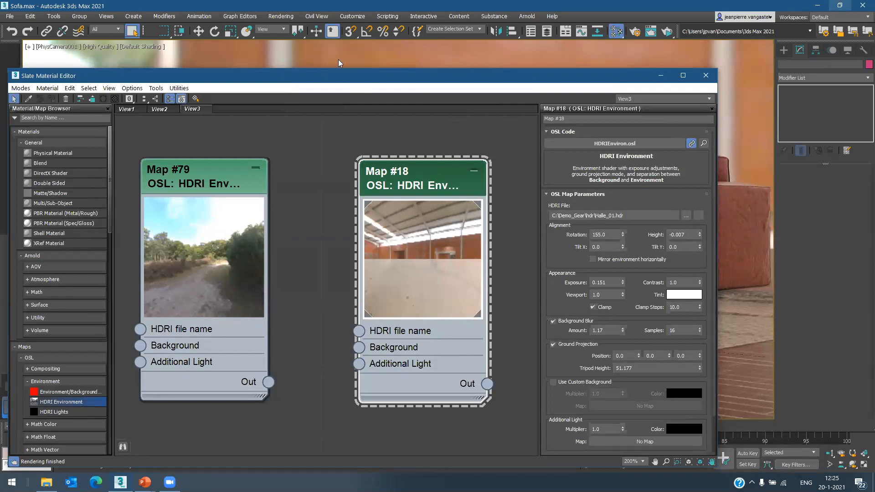
left_click(288, 17)
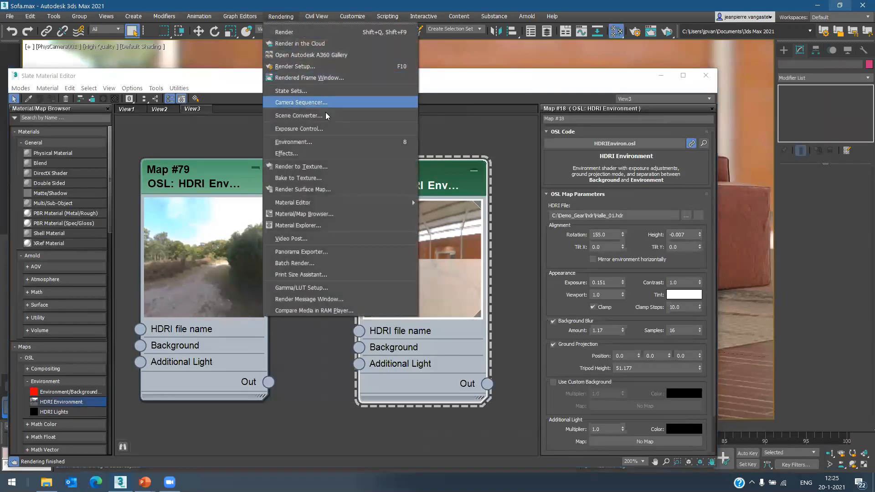
left_click(334, 142)
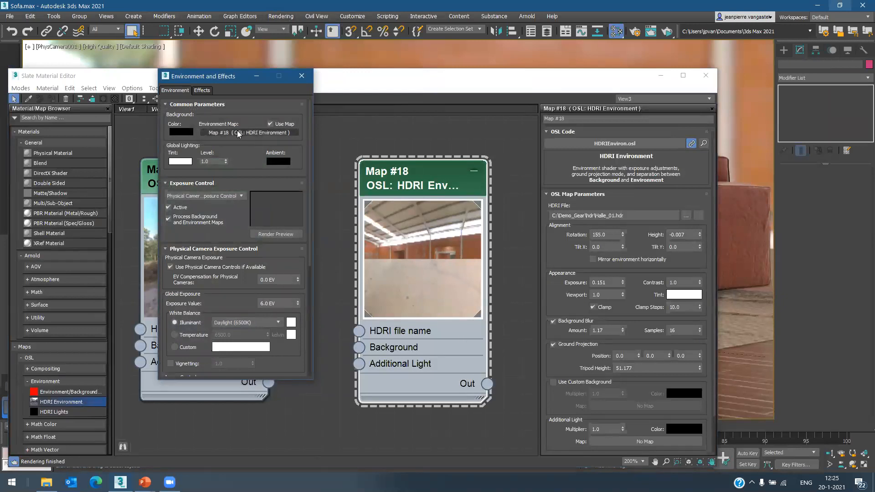
left_click(302, 76)
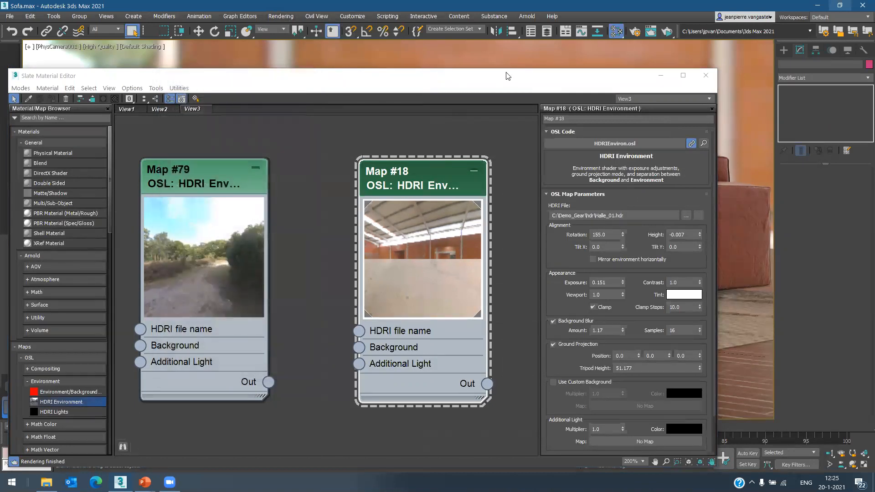
- Uncover the sofa viewport and rotate the Halle_01.hdr environment in Map #18, ending at a rotation of 189
left_click_drag(495, 82, 179, 103)
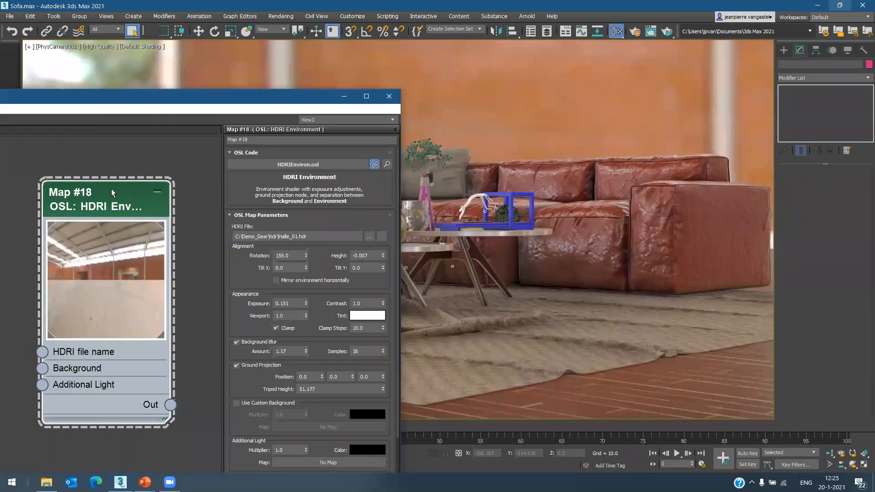
left_click_drag(224, 101, 199, 194)
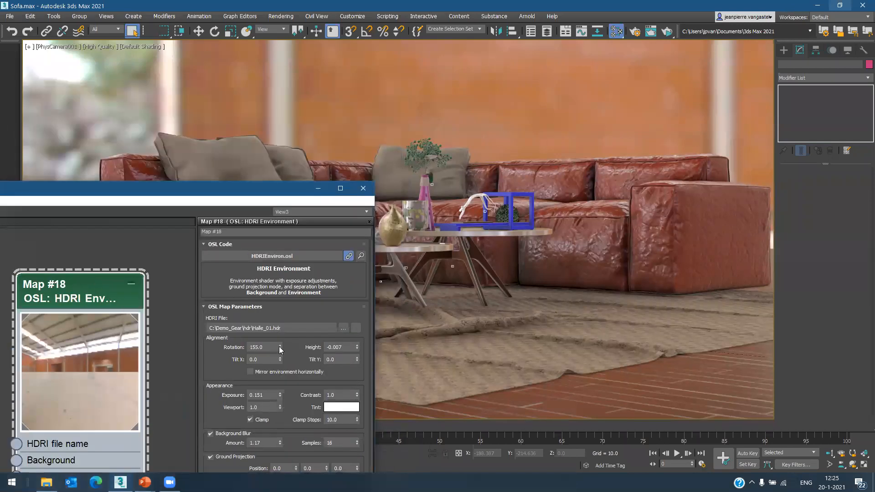
left_click_drag(280, 348, 278, 305)
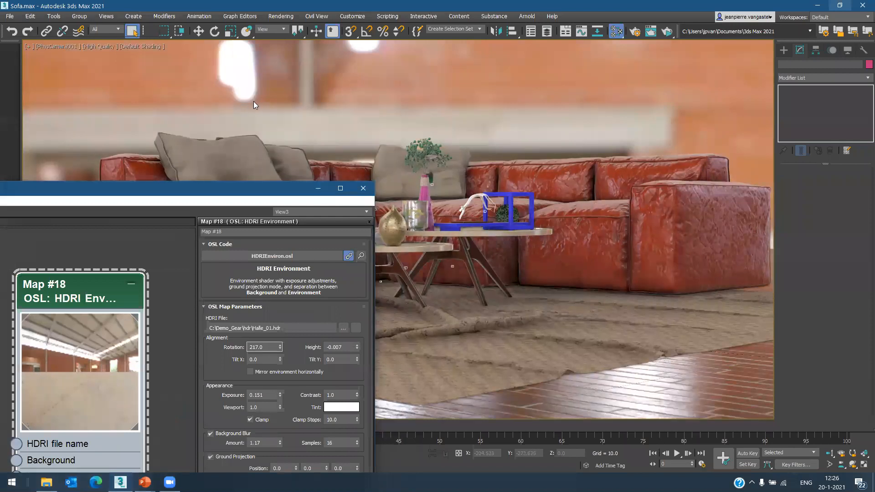
left_click(280, 349)
left_click_drag(280, 351, 285, 370)
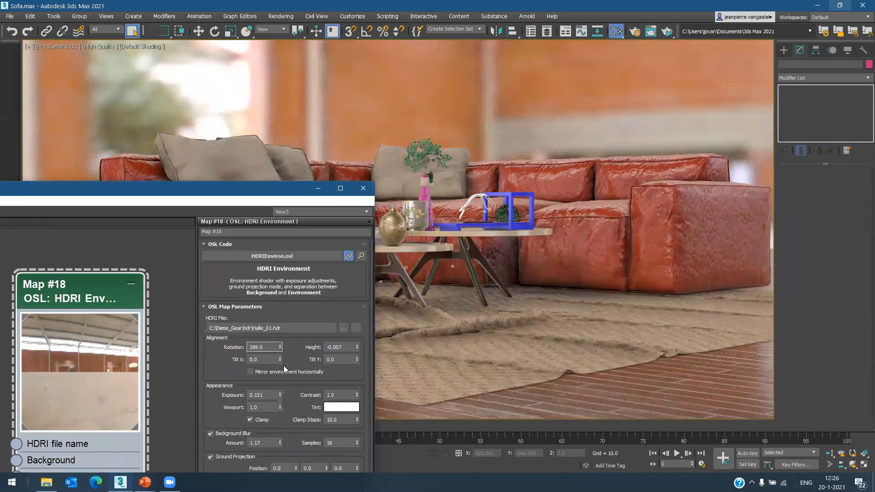
- Try changing the height and contrast of the Halle_01.hdr environment in Map #18, cancelling each adjustment
left_click_drag(355, 348, 355, 341)
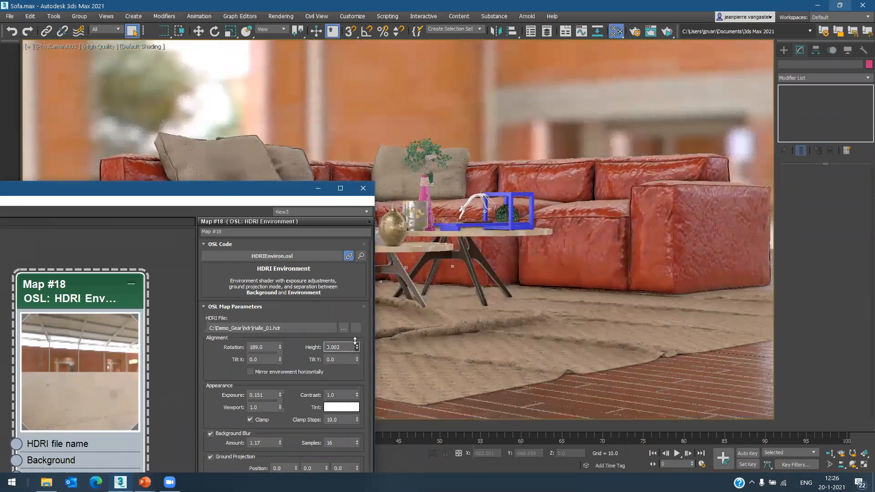
right_click(355, 341)
left_click_drag(273, 379, 272, 331)
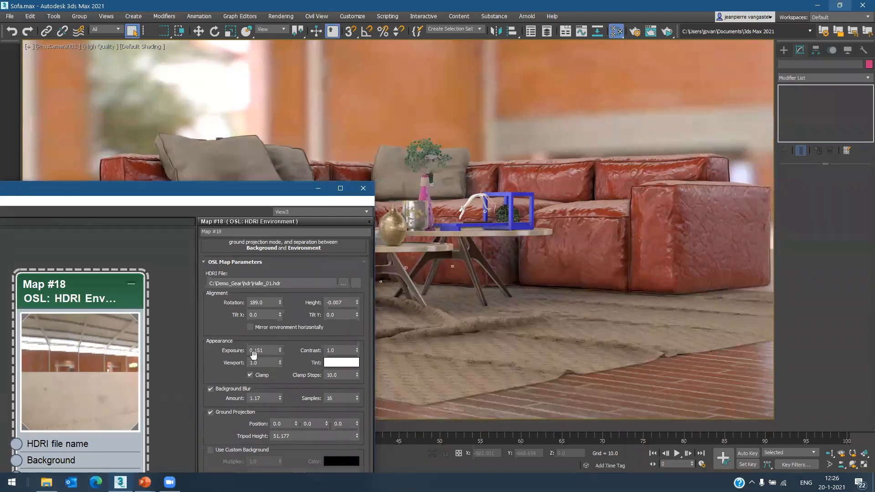
mouse_move(356, 355)
left_mouse_down()
mouse_move(354, 333)
mouse_move(351, 348)
left_mouse_up()
right_click(352, 345)
left_click(319, 338)
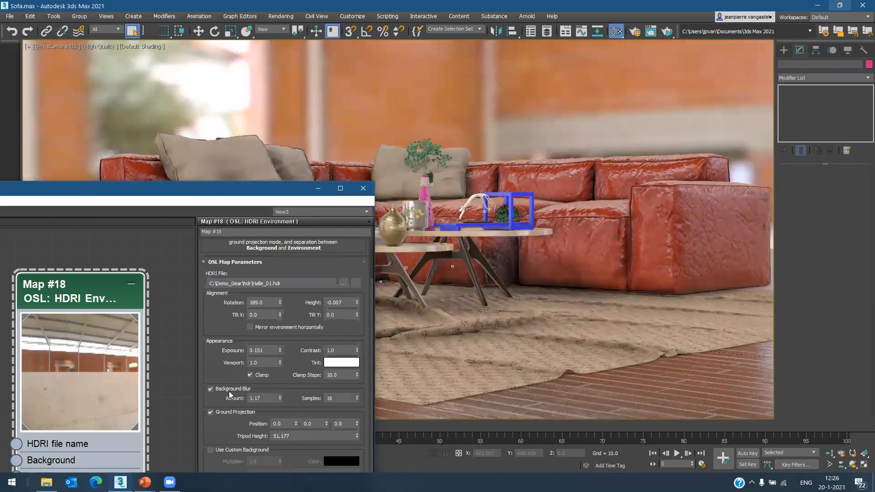
- Toggle Background Blur on Map #18, leaving it enabled, and close the Slate Material Editor
left_click(228, 390)
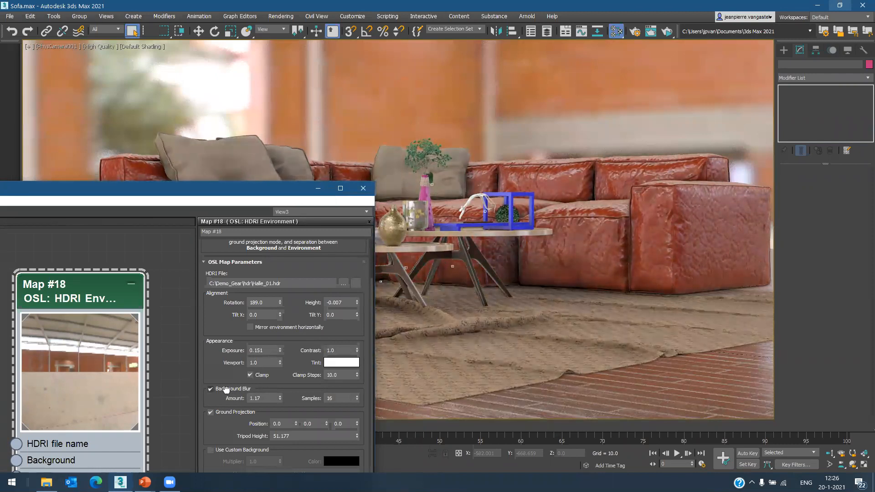
left_click(228, 388)
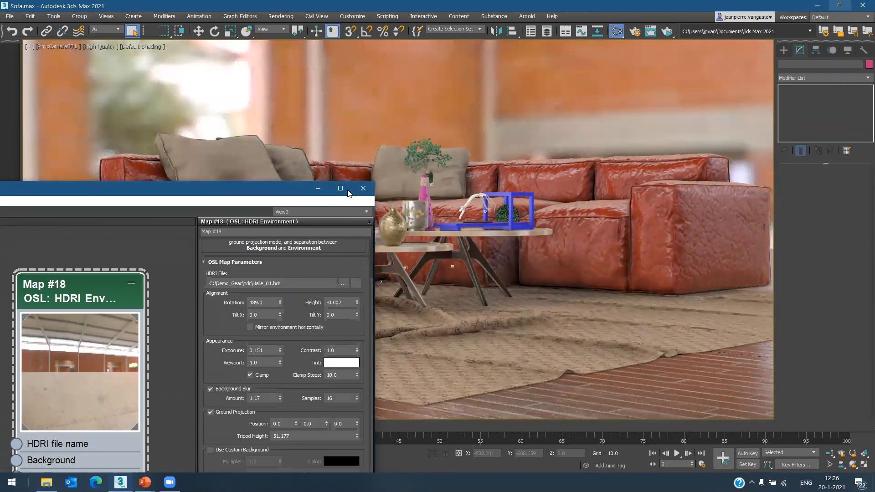
left_click(363, 189)
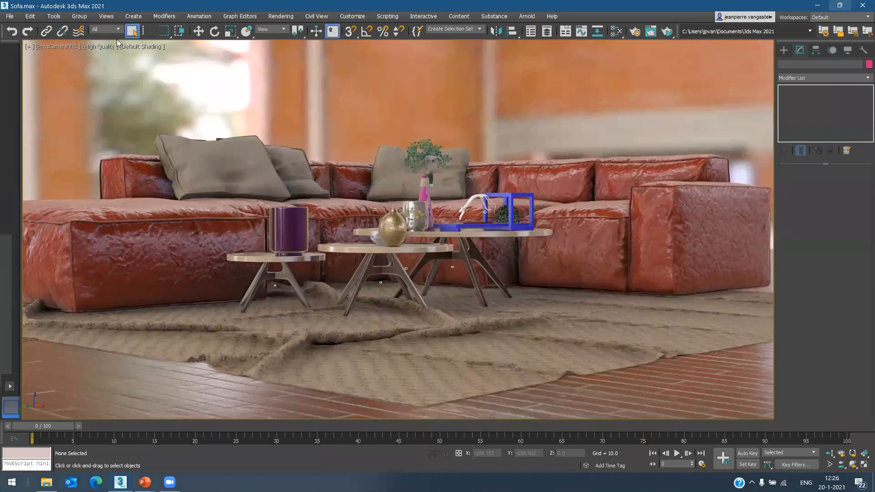
- Examine the viewport's global Display Performance settings, including texture resolution, adaptive degradation and antialiasing quality
left_click(107, 45)
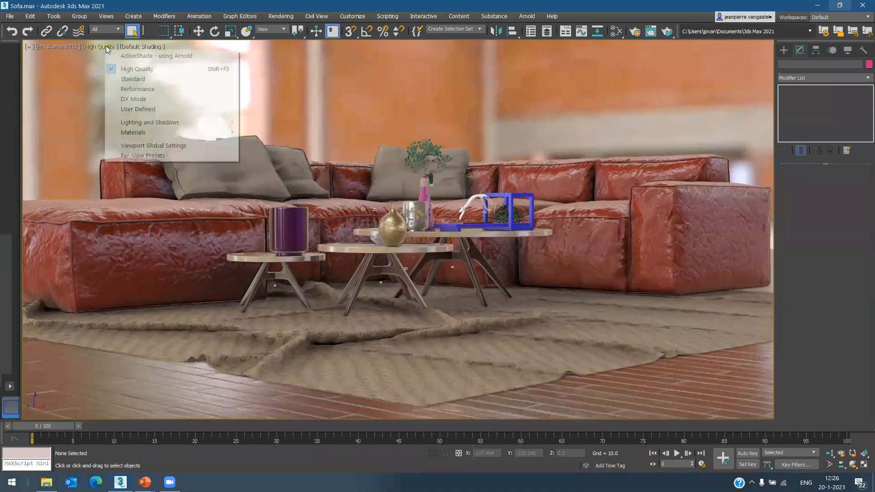
left_click(161, 146)
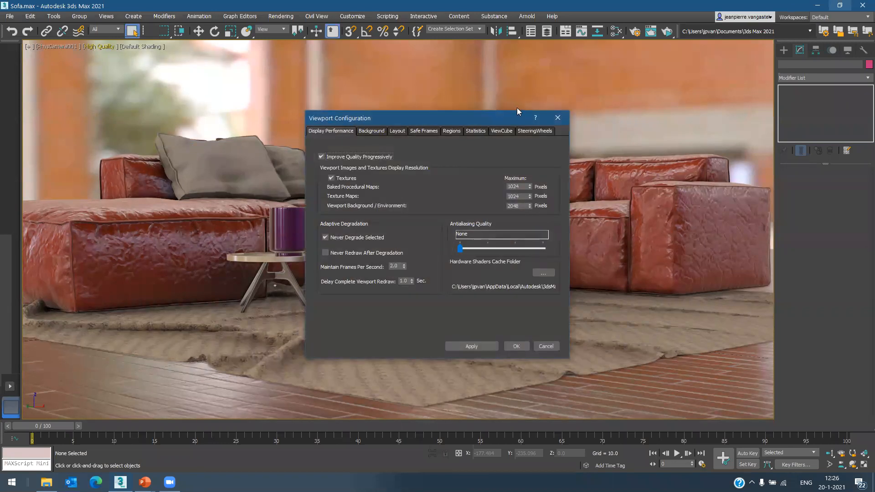
left_click(557, 118)
- Open the per-view settings of the PhysCamera001 viewport and enable Bloom with a strength of 1.7
left_click(101, 46)
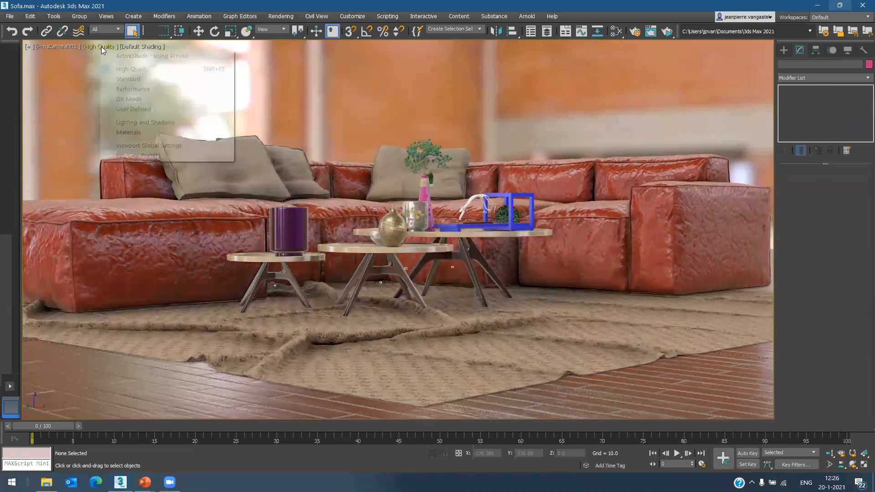
left_click(148, 158)
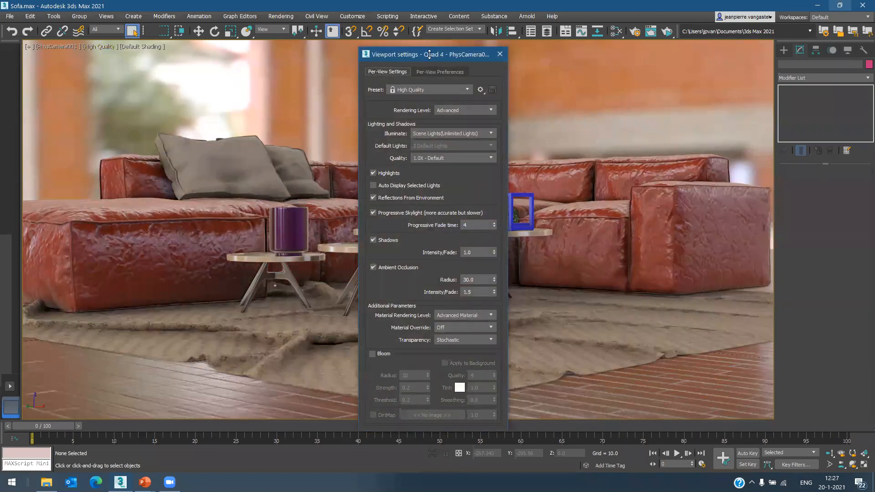
left_click_drag(430, 55, 629, 50)
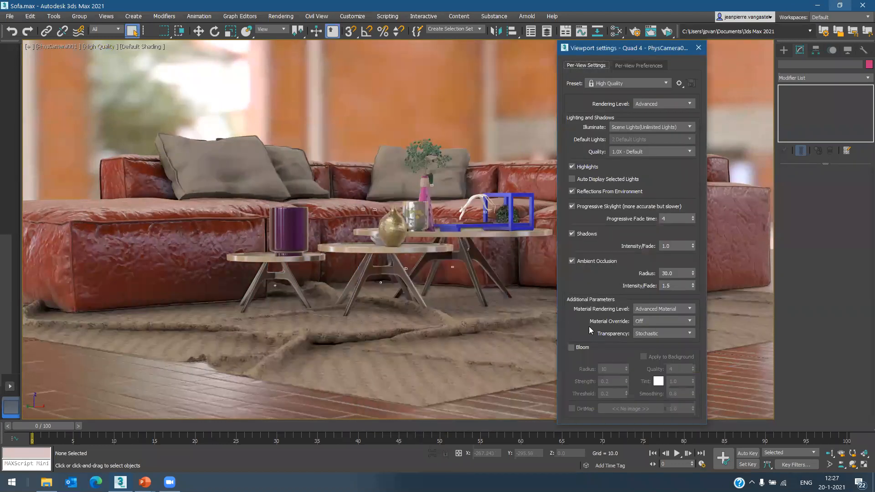
left_click(574, 348)
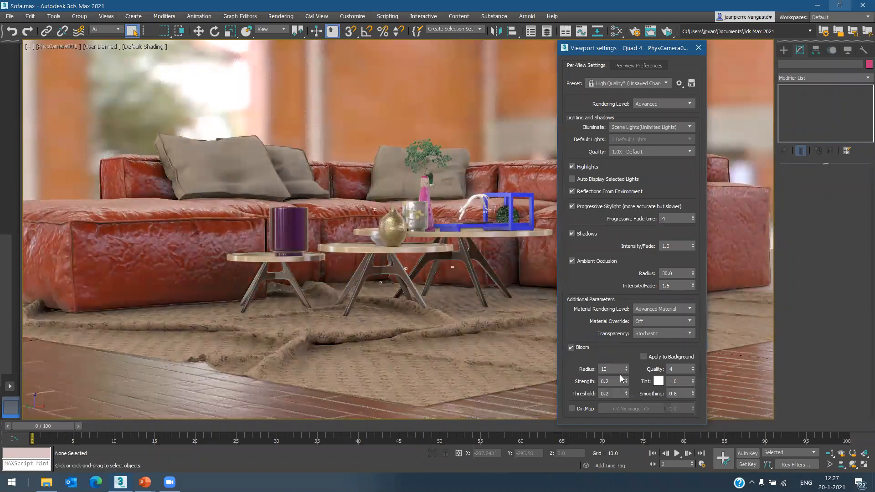
left_click_drag(628, 382, 628, 277)
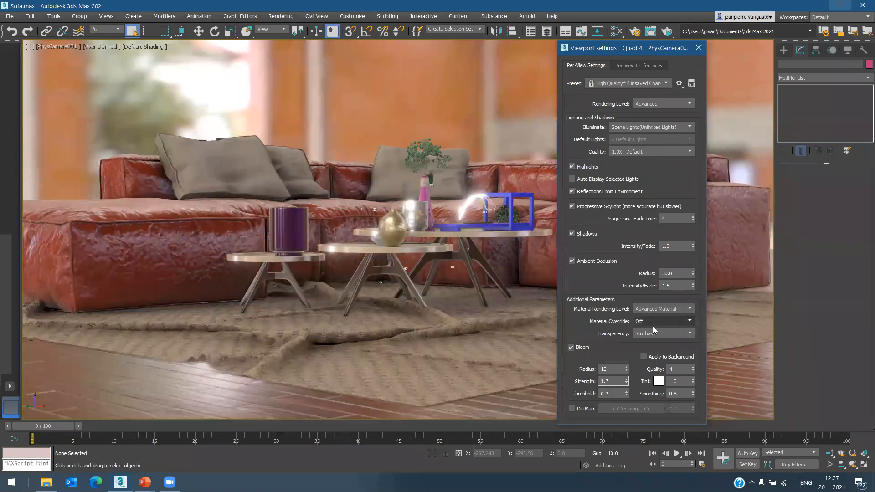
- Apply the bloom to the background, set its strength to 0.08, and close the viewport settings
left_click(659, 357)
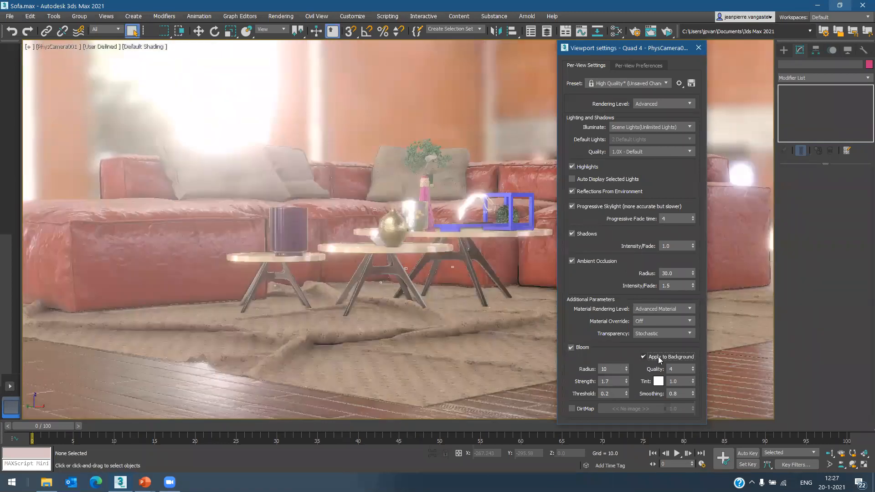
left_click_drag(627, 380, 638, 21)
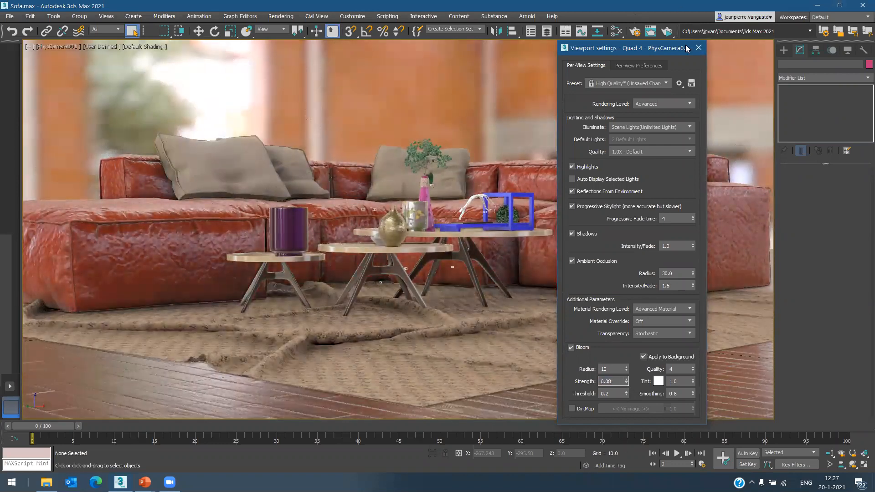
left_click(698, 48)
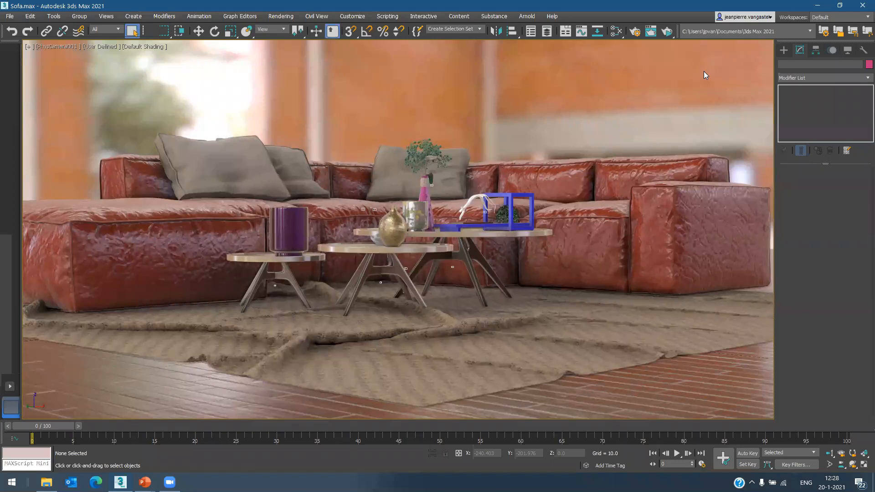
- Switch the camera viewport to Standard quality for comparison and set it to High Quality
left_click(89, 46)
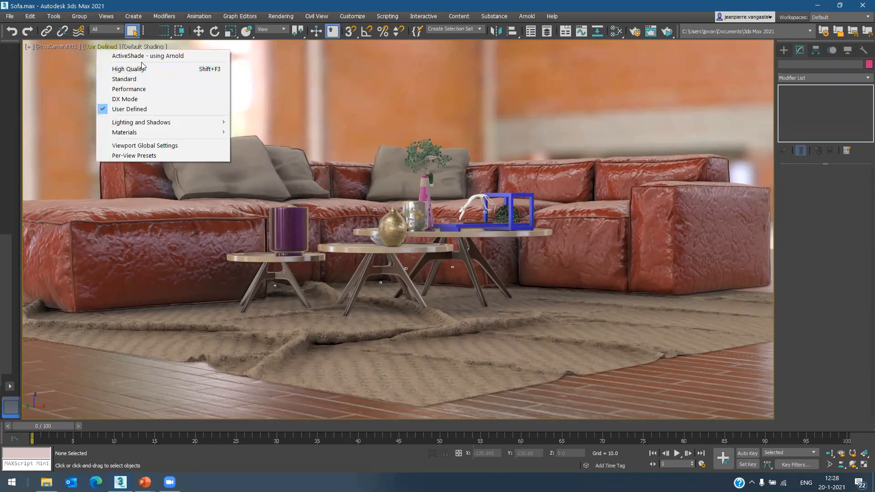
left_click(139, 81)
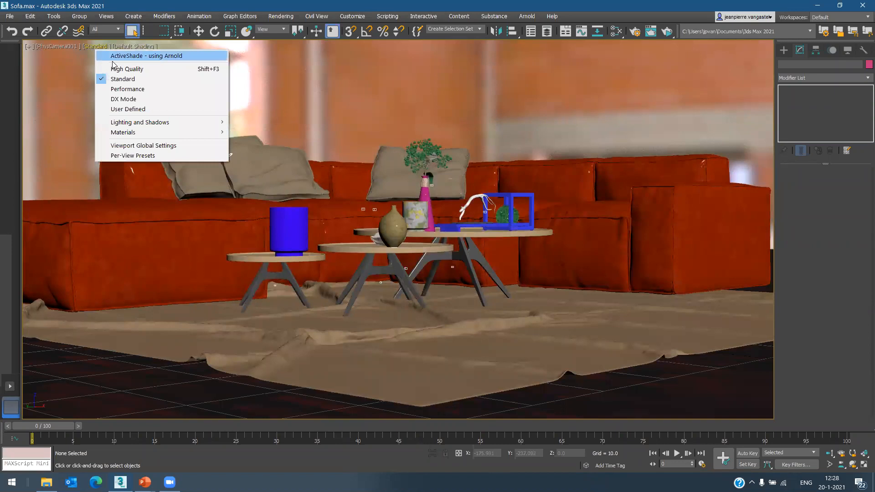
left_click(113, 68)
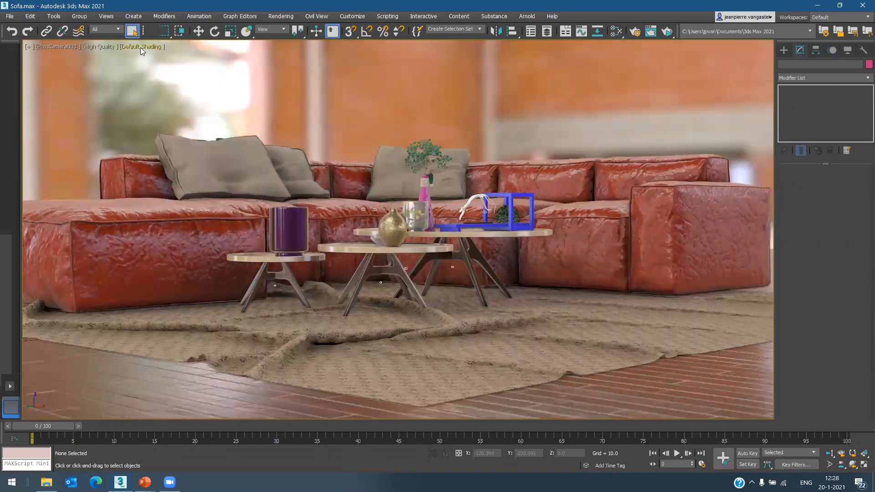
- Set the camera viewport's shading to the stylized Color Pencil look
left_click(140, 47)
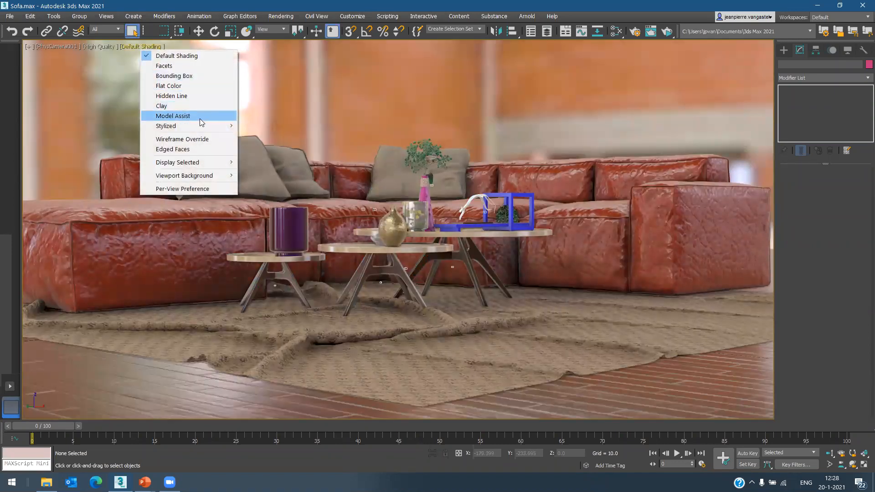
mouse_move(203, 130)
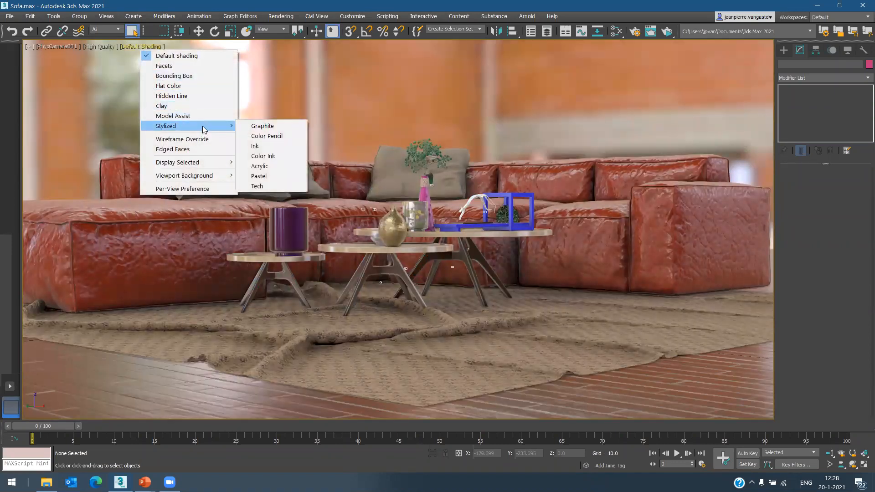
left_click(258, 136)
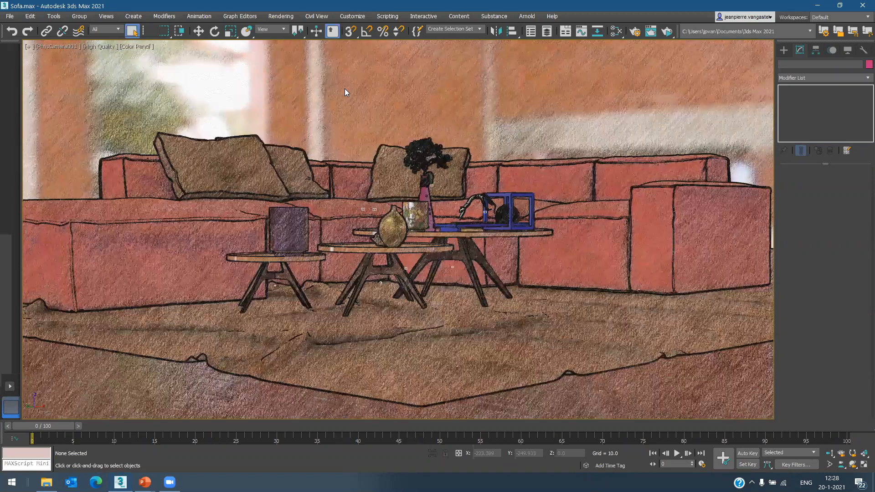
- Try the stylized Graphite look in the camera viewport and return its shading to Default Shading
left_click(146, 45)
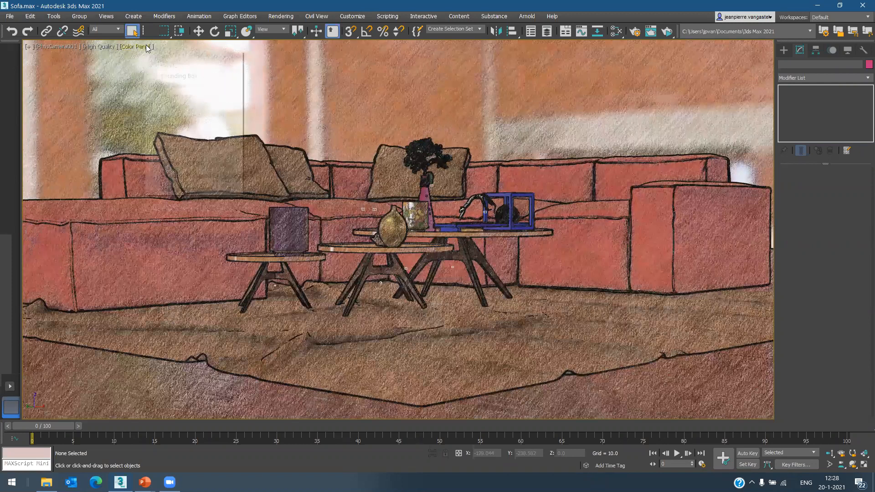
mouse_move(200, 125)
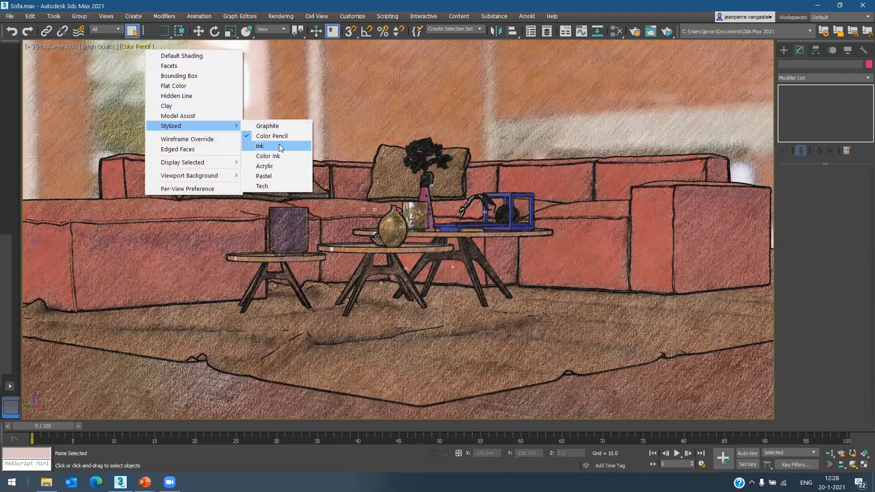
left_click(280, 127)
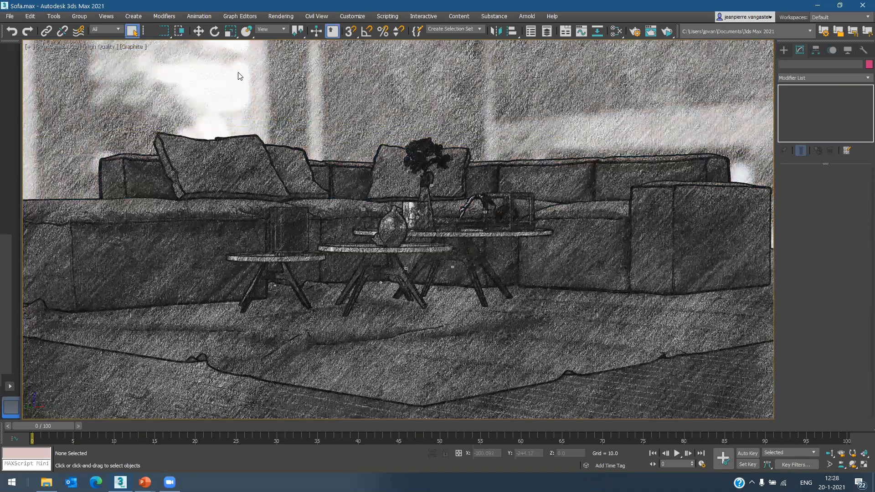
left_click(134, 47)
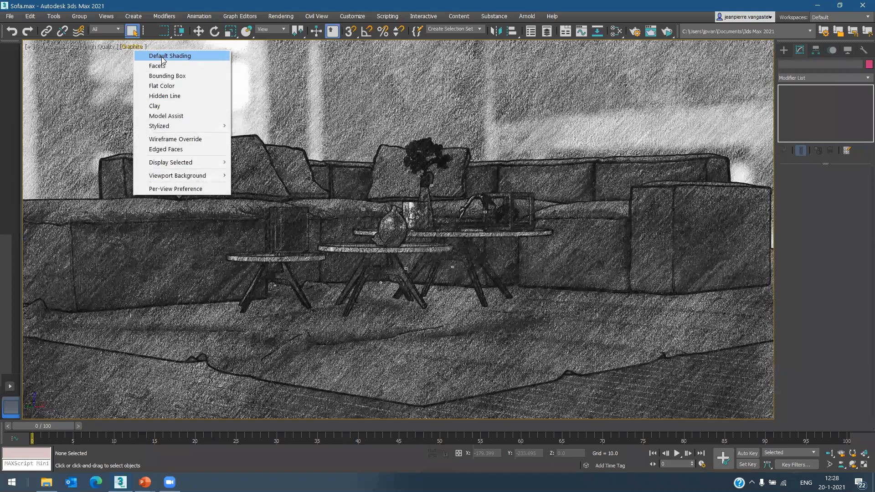
left_click(164, 56)
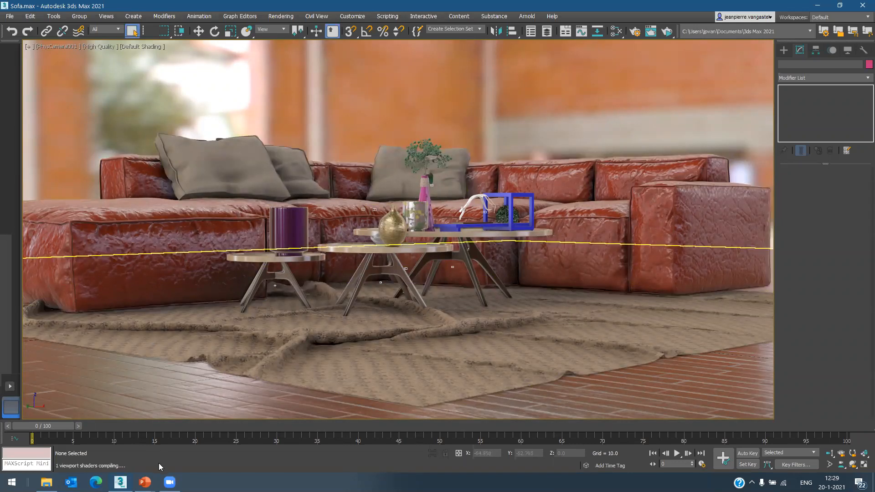
- Switch to the PowerPoint presentation, advance to the Render Setup slide, and return to 3ds Max
mouse_move(145, 482)
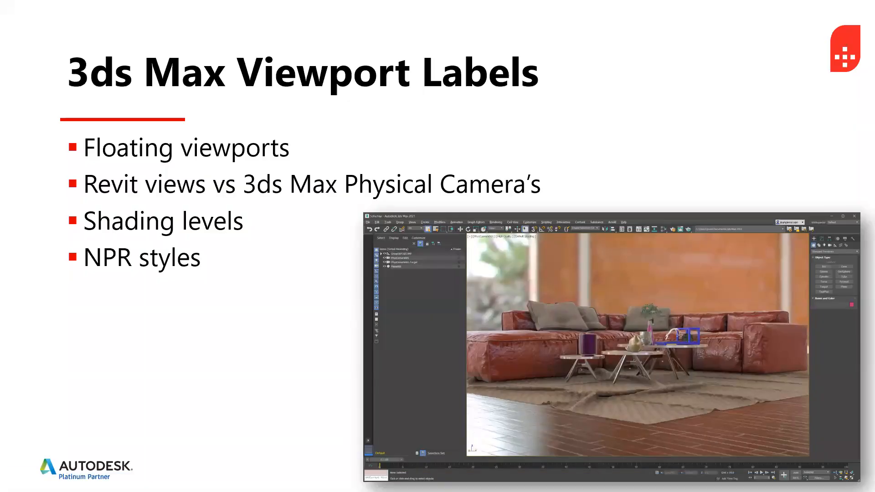
left_click(502, 88)
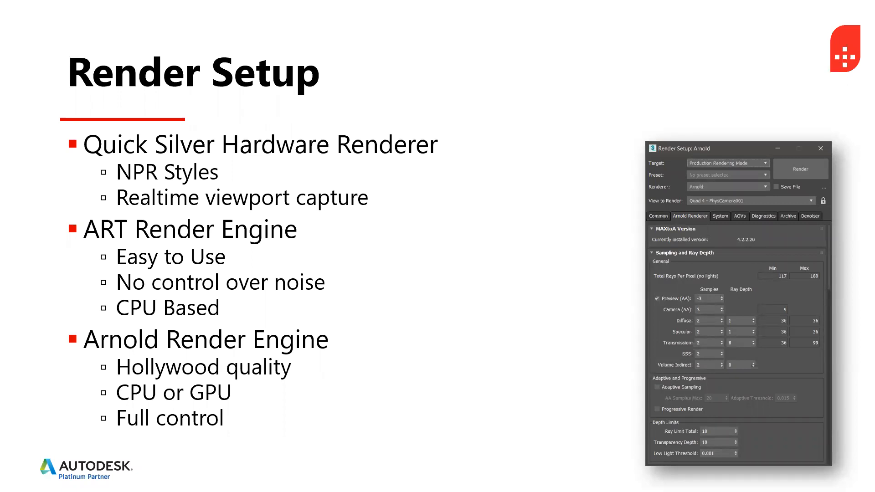
key("alt+Tab")
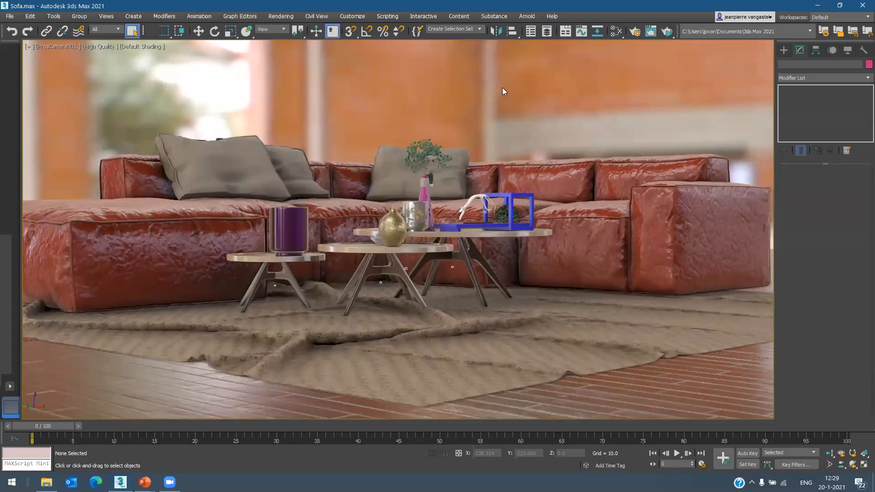
- Open the render setup, set the target to Production Rendering Mode, and choose the Quicksilver Hardware Renderer
left_click(634, 33)
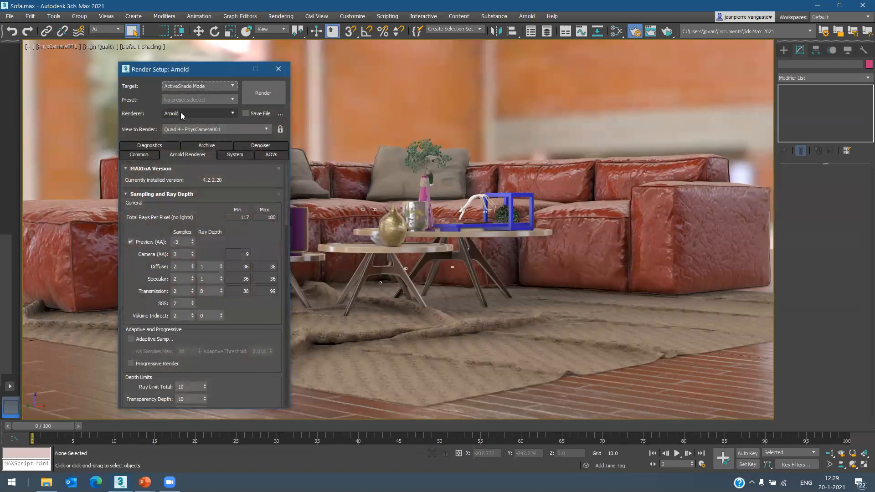
left_click(185, 86)
left_click(186, 96)
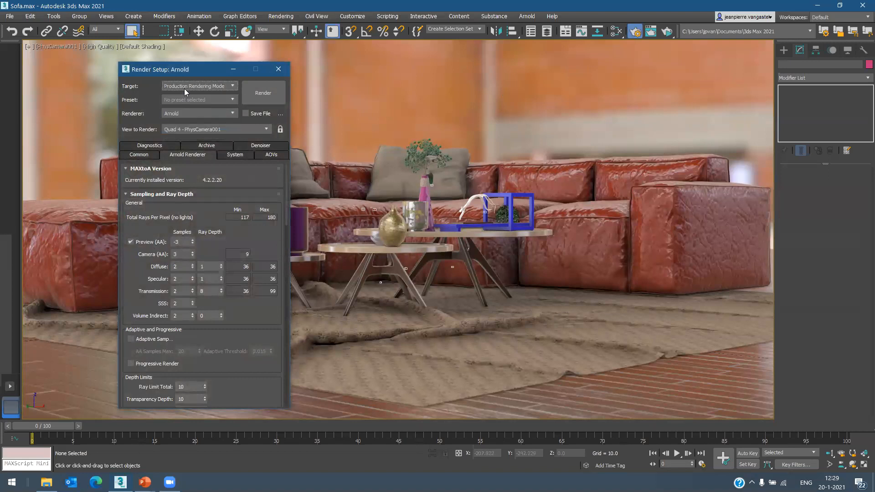
left_click(186, 113)
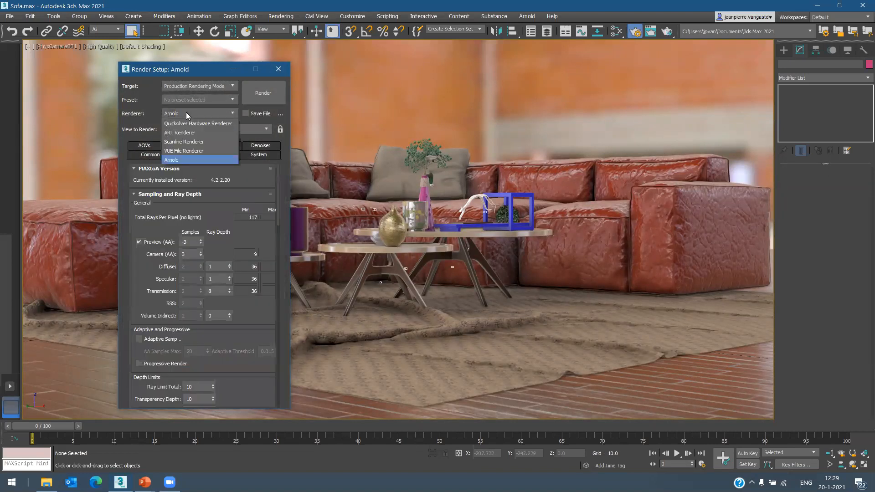
left_click(193, 124)
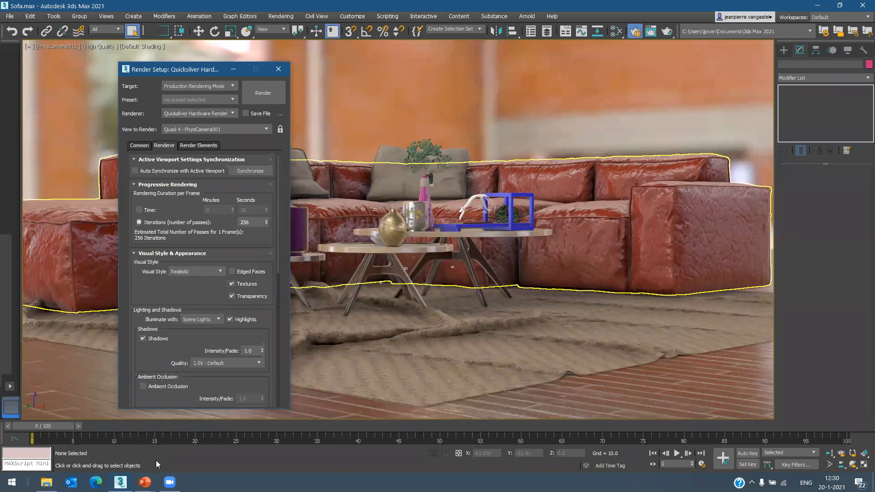
- Switch back to the Render Setup slide in the PowerPoint presentation to review the render engines
mouse_move(145, 483)
left_click(201, 440)
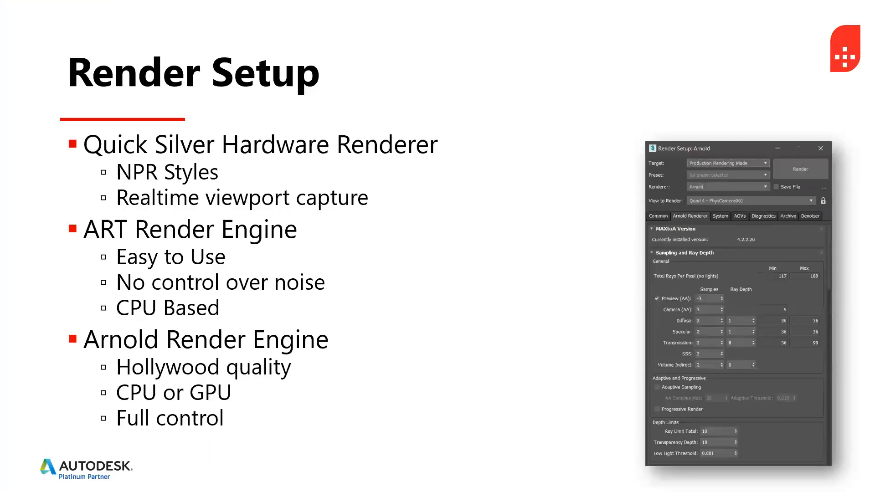
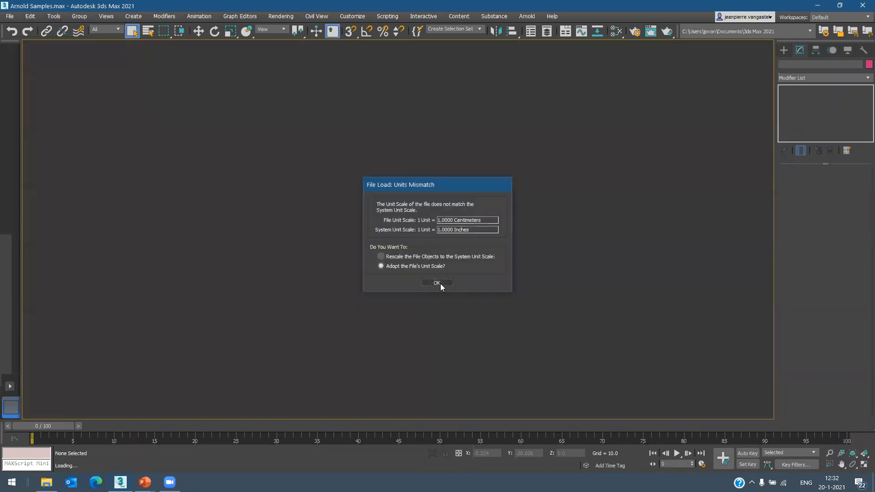
- Load Arnold Samples.max with the file's unit scale and open the Arnold Sampling and Ray Depth settings in the render setup
left_click(437, 283)
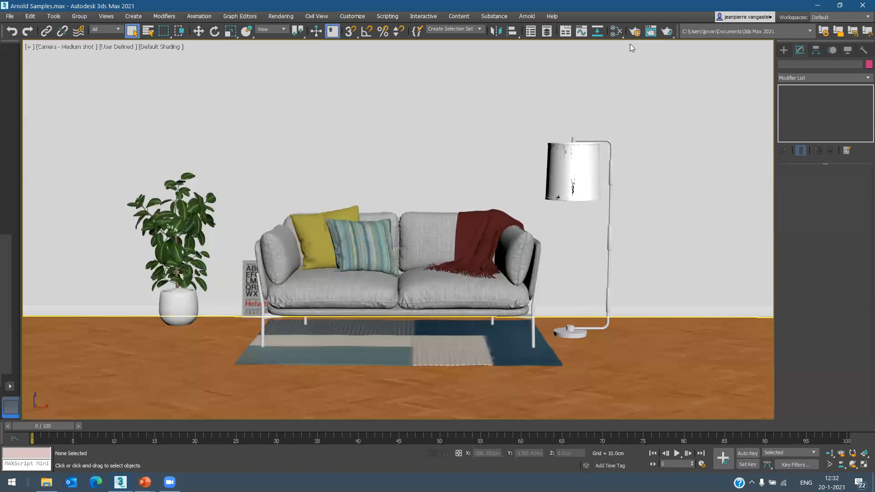
left_click(634, 31)
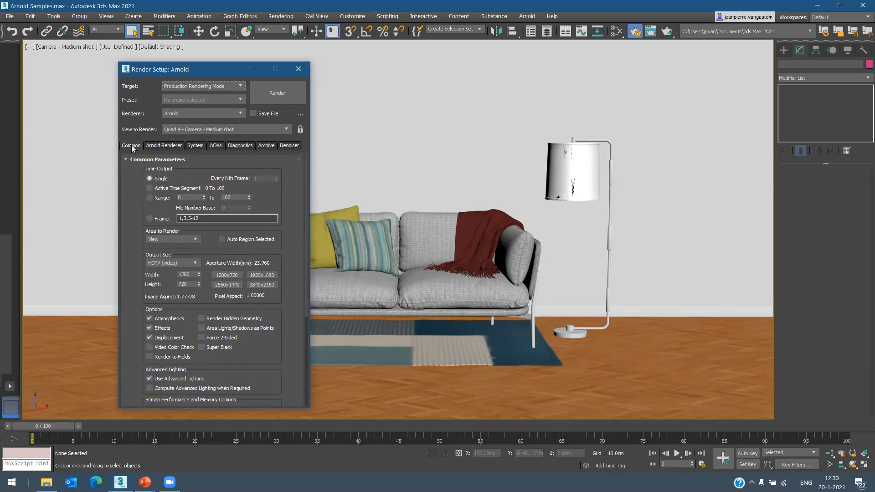
left_click(166, 145)
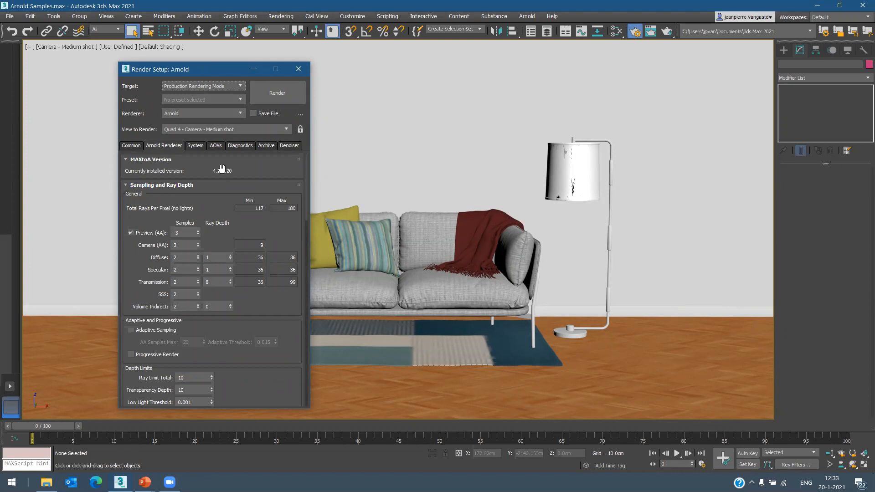
mouse_move(204, 190)
left_mouse_down()
mouse_move(203, 168)
mouse_move(200, 184)
left_mouse_up()
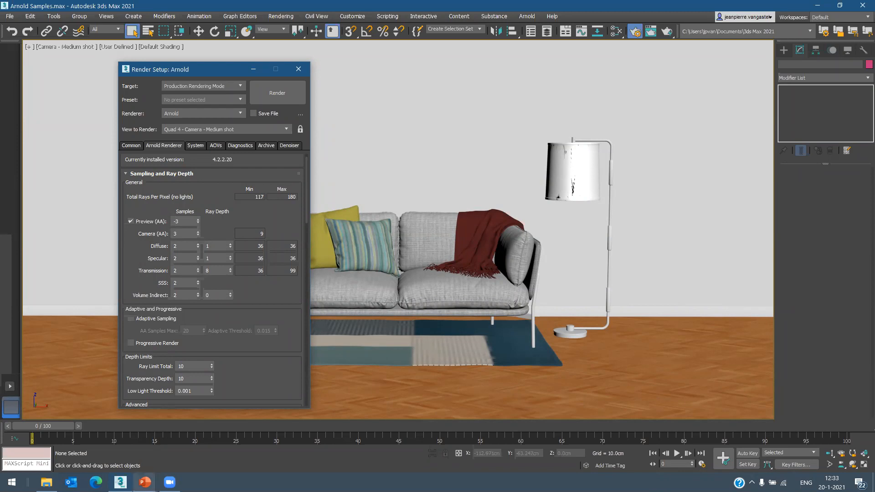
- Switch to PowerPoint to review the Arnold Sampling & Ray Depth slide and return to 3ds Max
mouse_move(145, 482)
left_click(201, 435)
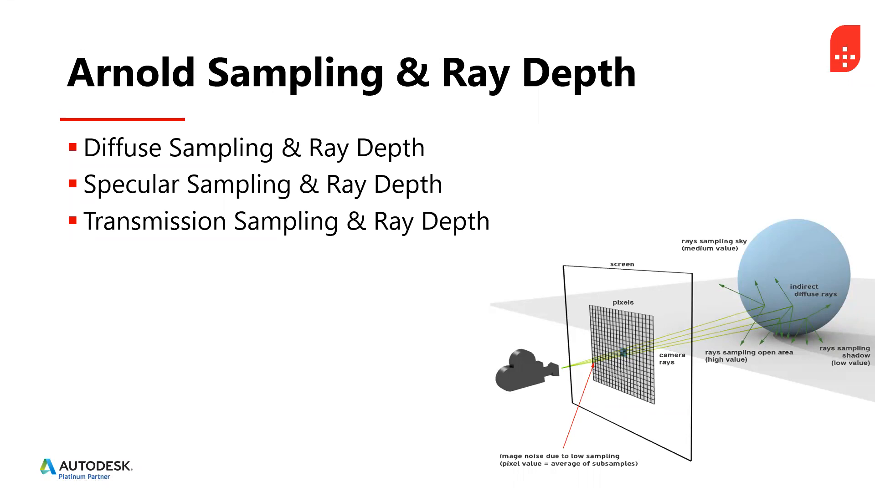
key("alt+Tab")
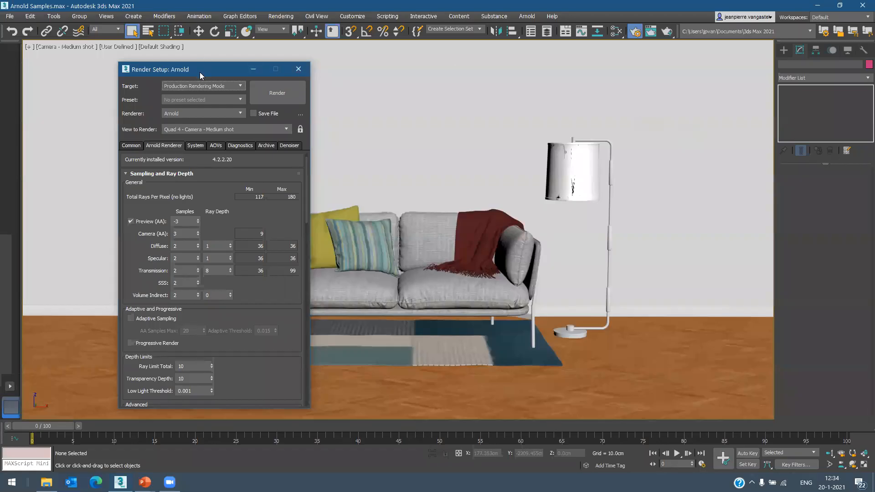
- Open the Arnold RenderView, start rendering the Camera - Medium shot view, and arrange the window beside the render setup
left_click_drag(194, 73, 122, 72)
left_click(527, 16)
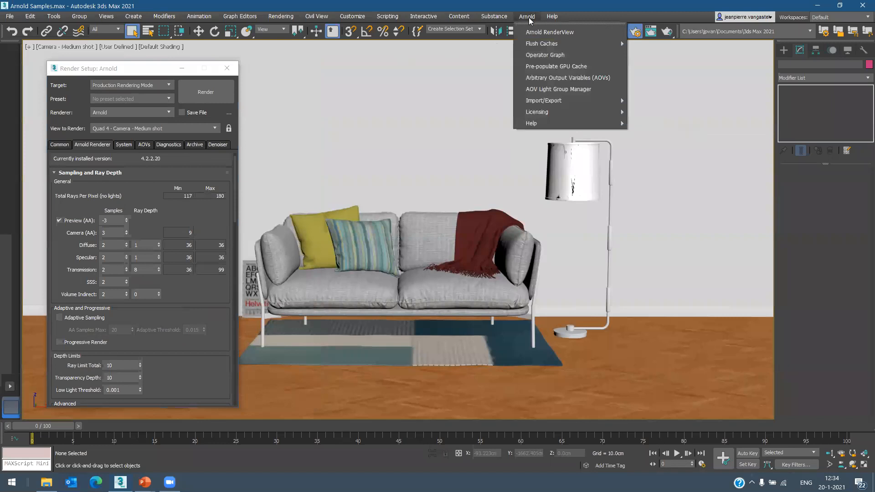
left_click(559, 32)
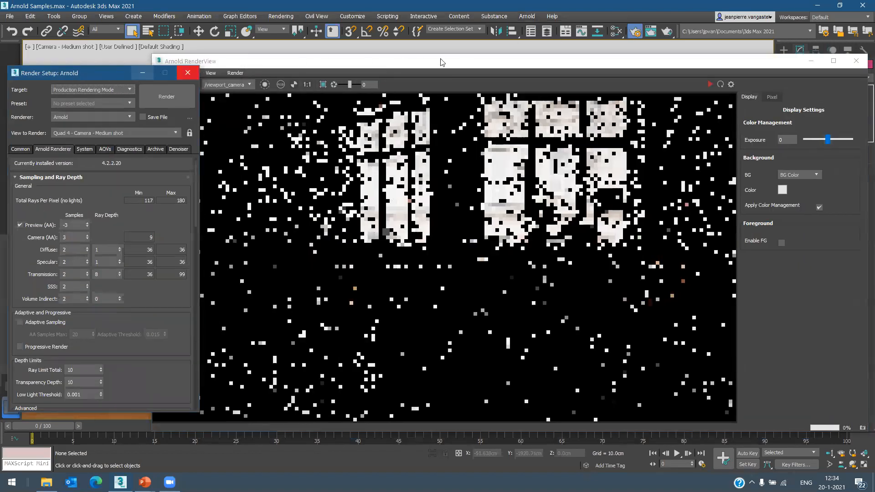
left_click_drag(471, 64, 487, 58)
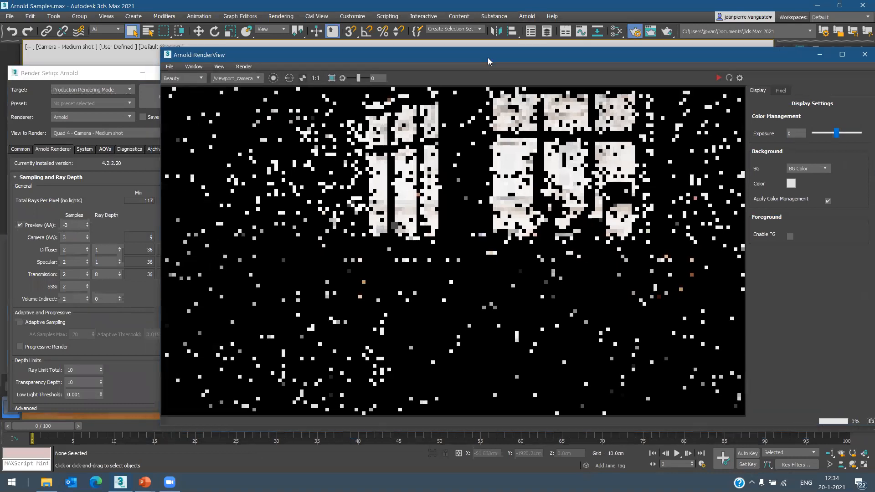
left_click(719, 78)
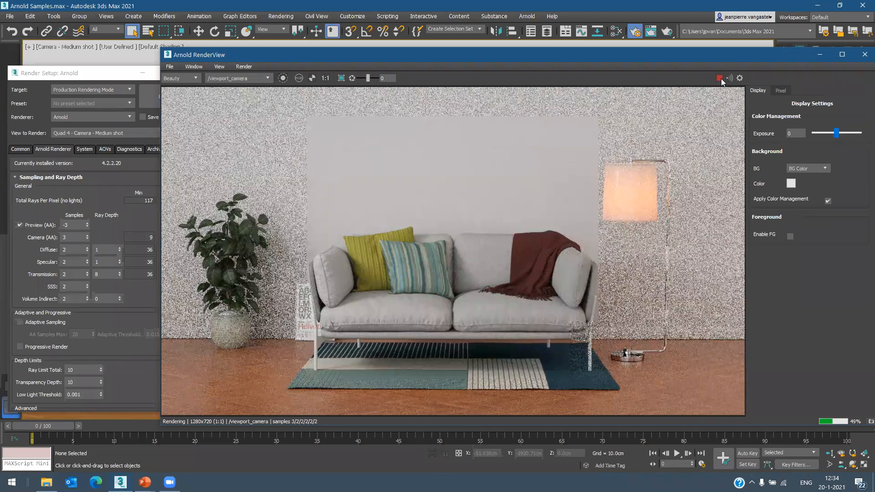
left_click(721, 78)
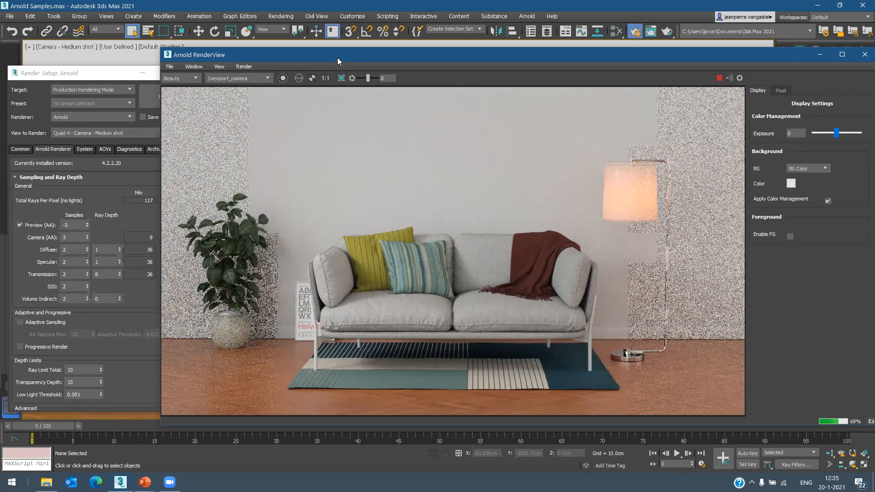
left_click_drag(343, 56, 397, 57)
left_click_drag(92, 73, 96, 58)
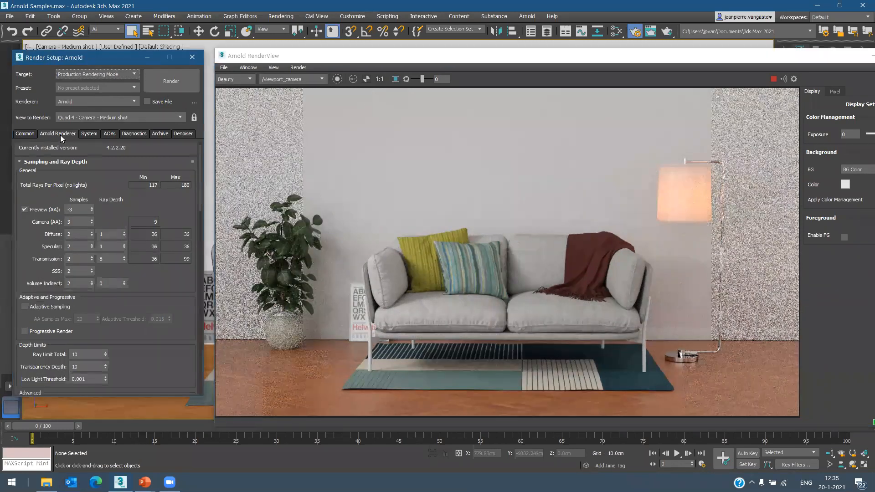
- Set the Camera (AA) samples to 1 to test a low-quality render
double_click(75, 221)
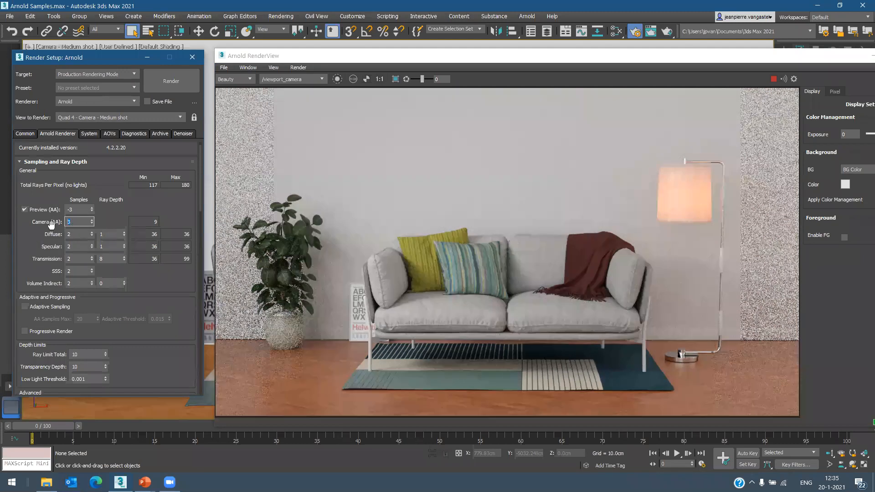
type("1")
key("Return")
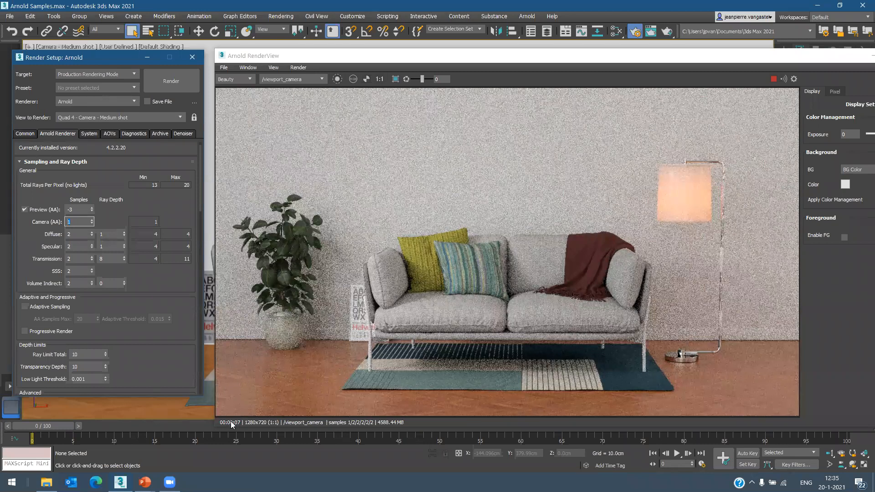
- Raise the Camera (AA) samples to 5 for a comparison render and set them back to 3
key("ctrl")
key("ctrl")
key("ctrl")
key("ctrl")
key("ctrl")
key("Return")
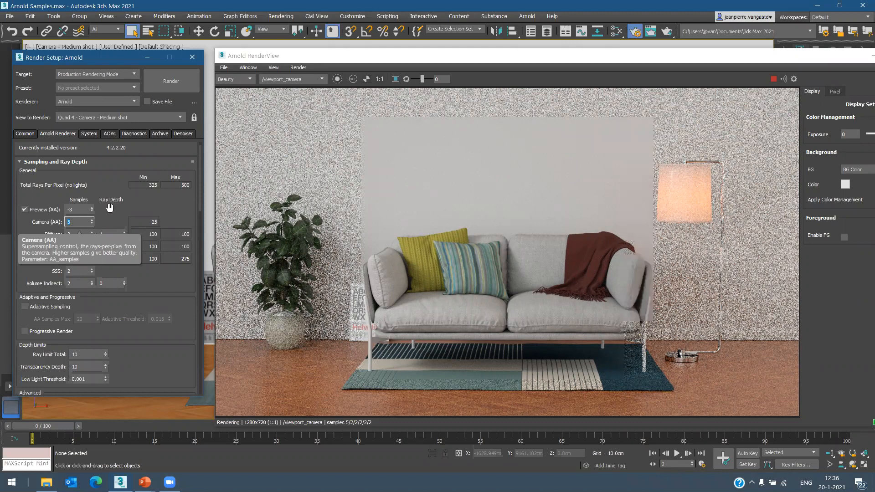
type("3")
key("Return")
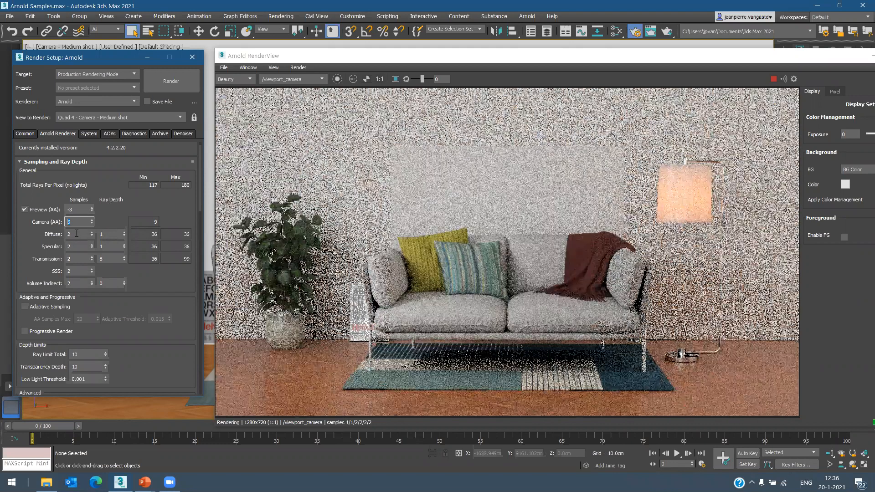
- Set the Diffuse samples to 0 in the Arnold sampling settings
left_click_drag(75, 234, 50, 234)
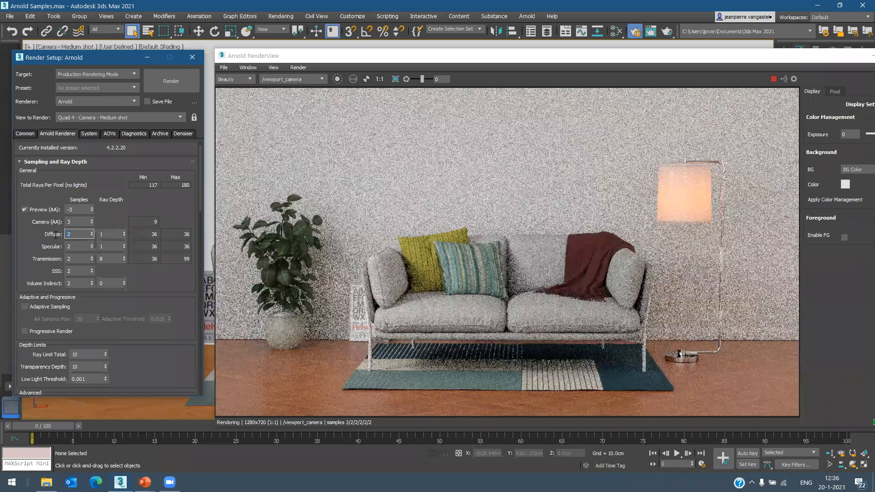
right_click(93, 234)
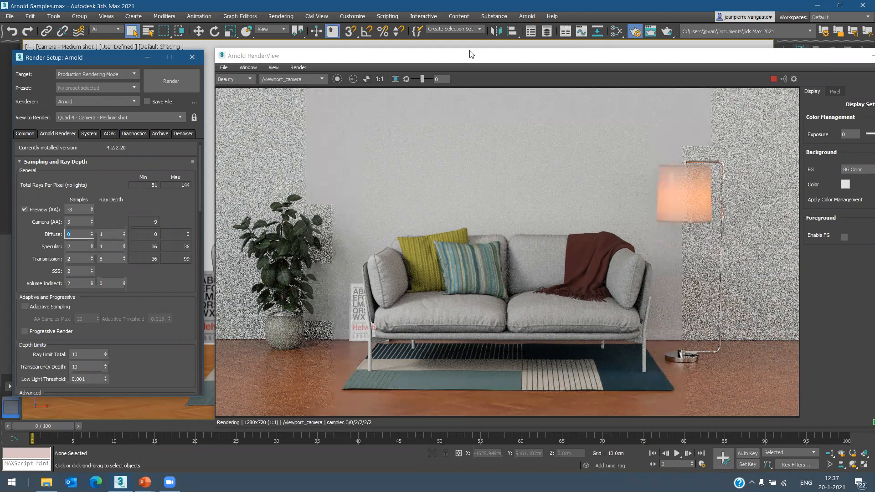
- Reposition the Arnold RenderView and store a snapshot of the finished render made with 0 diffuse samples
left_click_drag(471, 55, 393, 48)
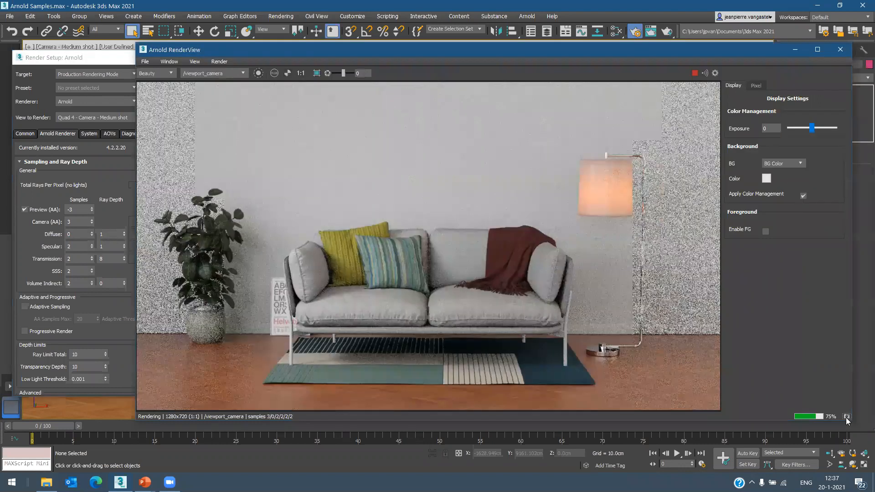
left_click(847, 418)
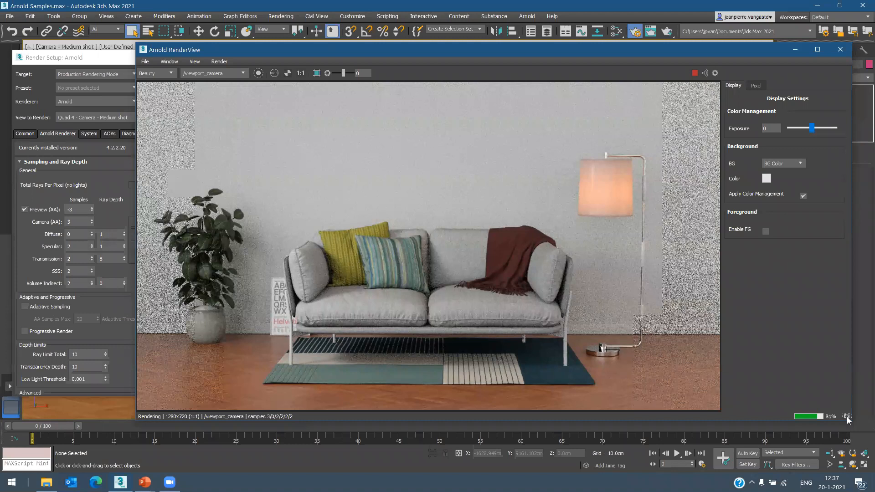
left_click(847, 417)
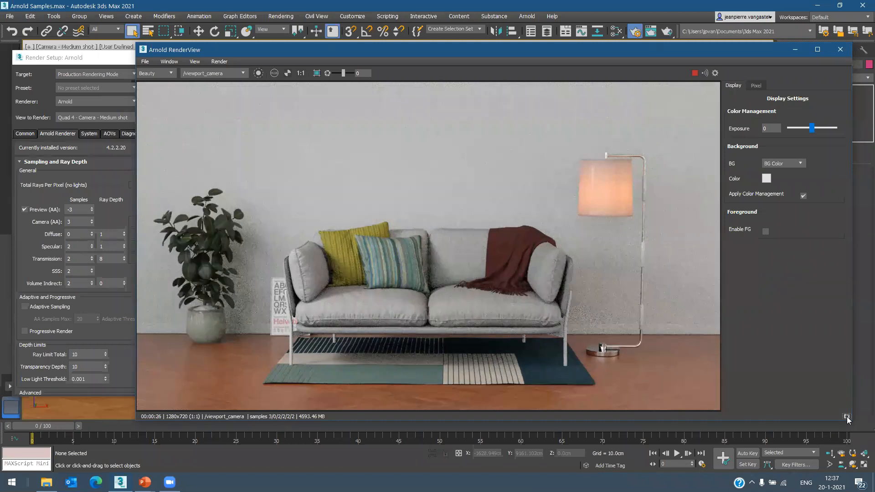
left_click(846, 416)
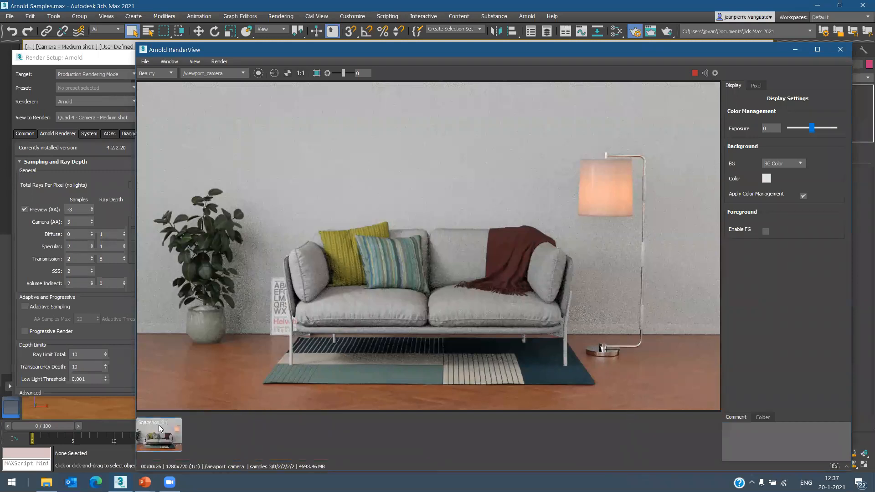
- Set the Diffuse samples to 4 in the Arnold sampling settings to re-render the scene with less indirect noise
left_click_drag(341, 47, 392, 47)
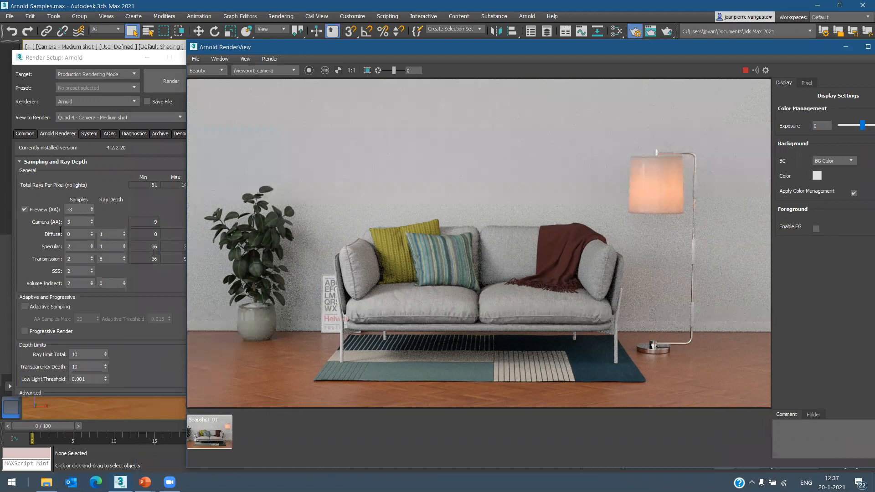
left_click(60, 231)
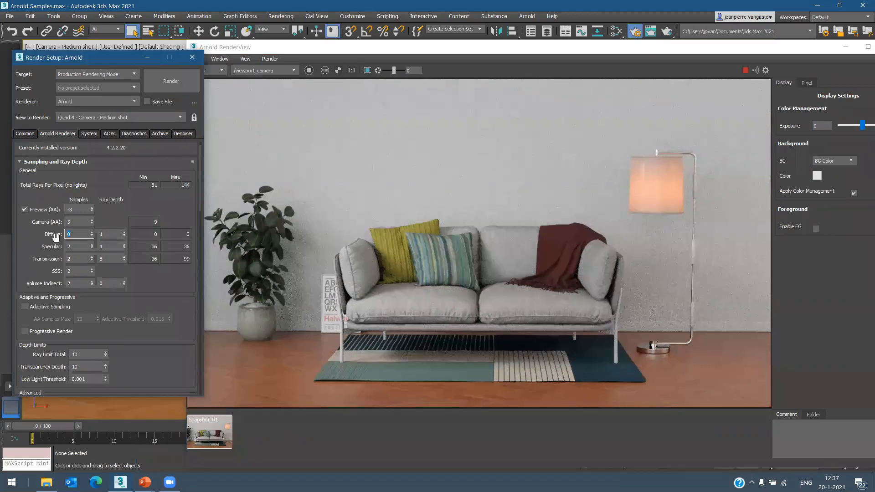
type("4")
key("Return")
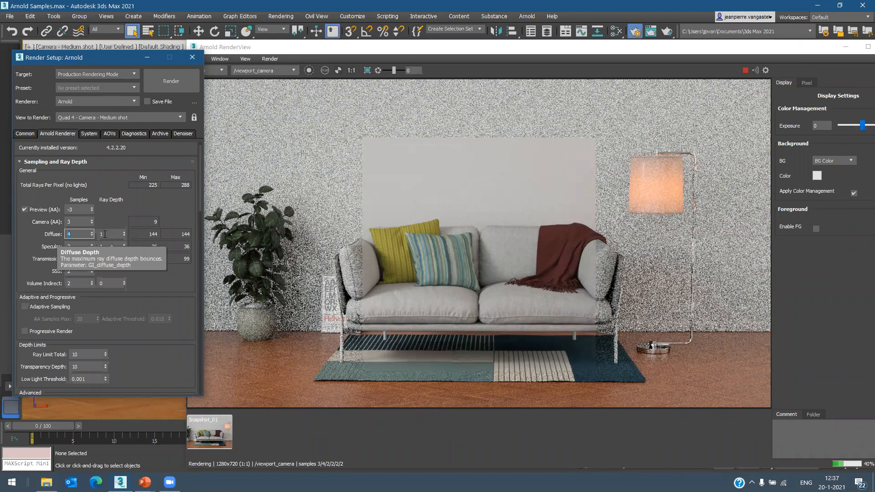
left_click(102, 235)
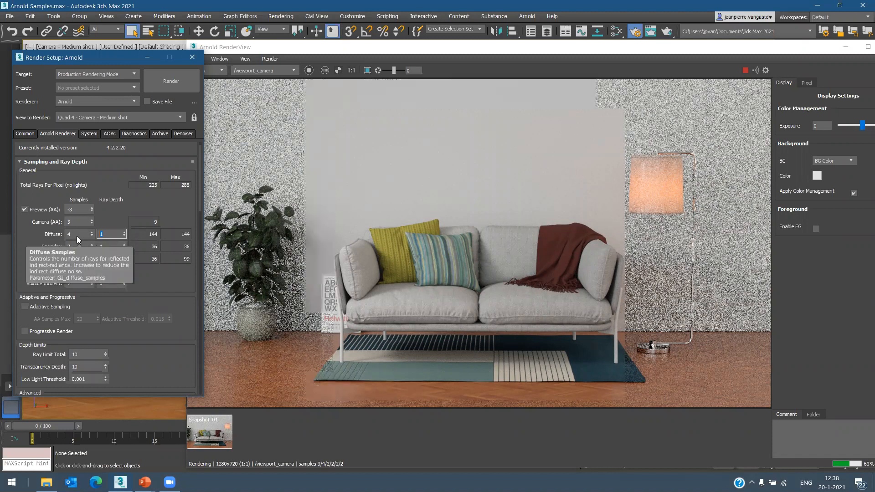
- Store a second snapshot of the finished render with 4 diffuse samples and compare the two snapshots by displaying them alternately
double_click(554, 51)
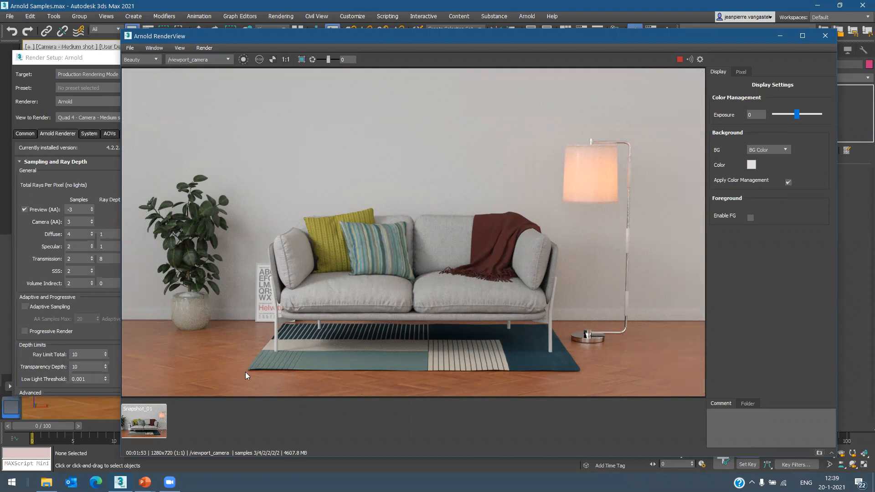
left_click(143, 453)
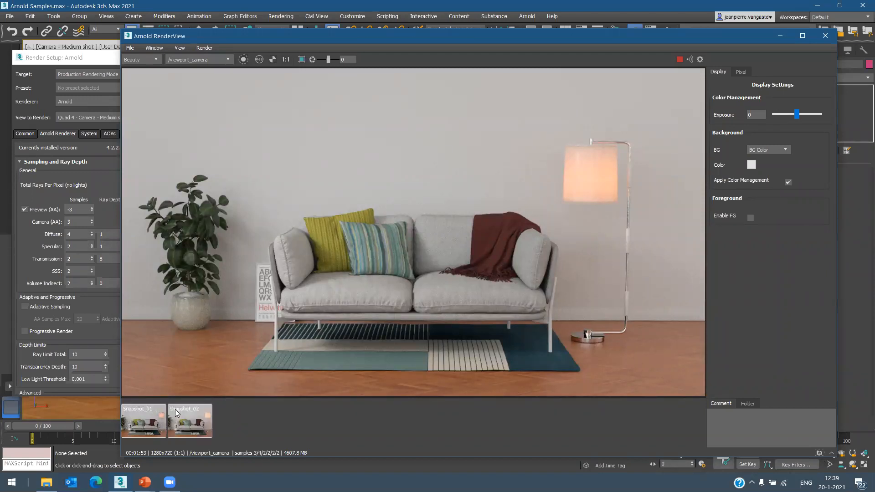
left_click(140, 422)
left_click(195, 421)
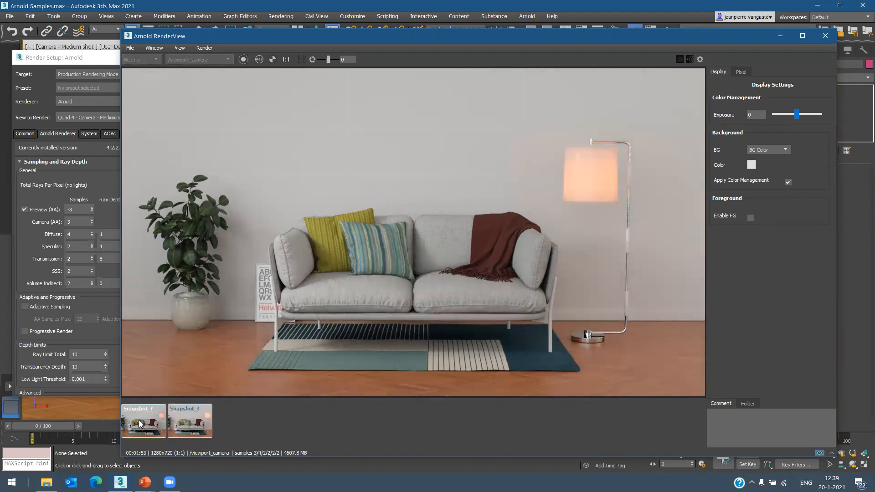
left_click(139, 420)
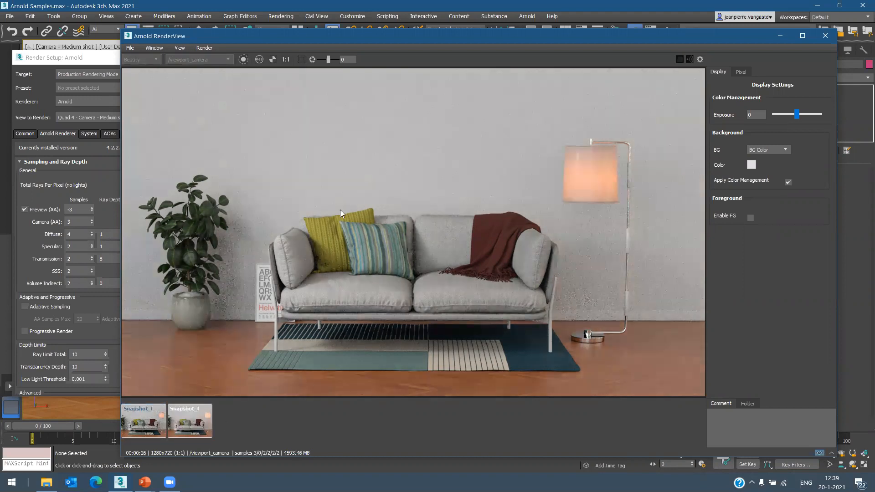
left_click(188, 421)
left_click(142, 423)
left_click(184, 422)
left_click(149, 423)
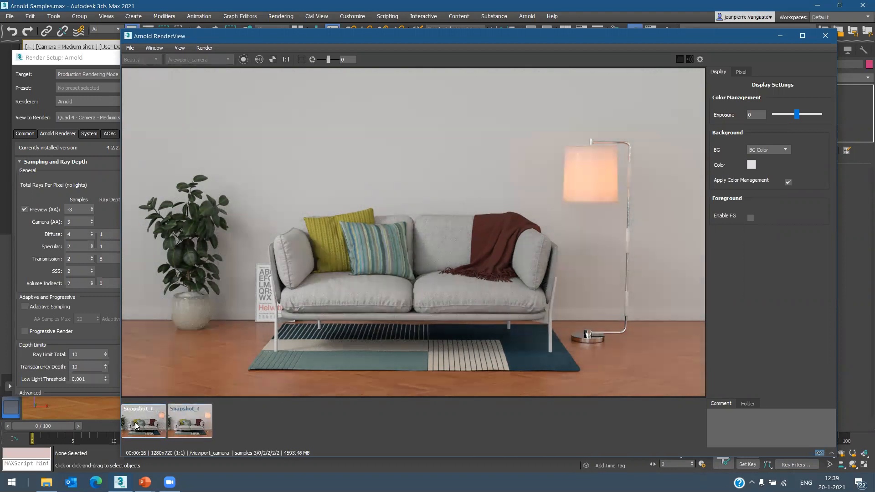
- Set the first snapshot as comparison image B, wipe between it and the current render, and stop and close RenderView
right_click(135, 423)
left_click(172, 464)
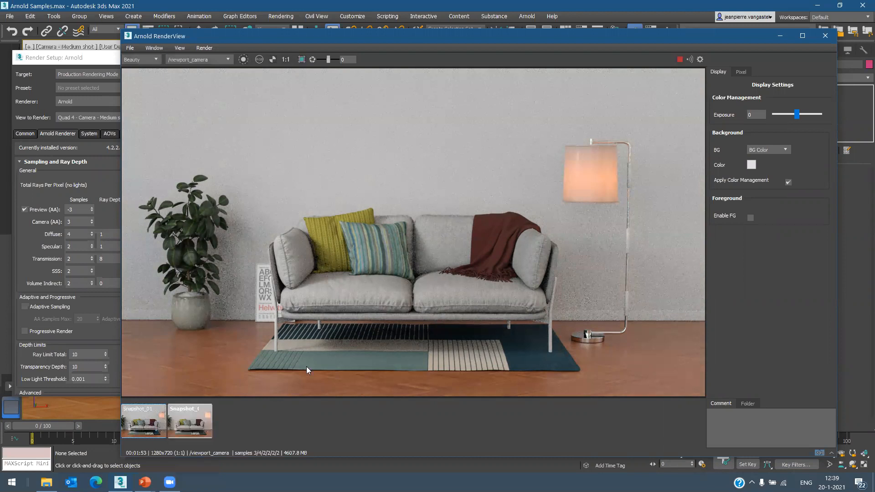
left_click_drag(412, 245, 588, 244)
left_click_drag(532, 243, 486, 231)
left_click(680, 60)
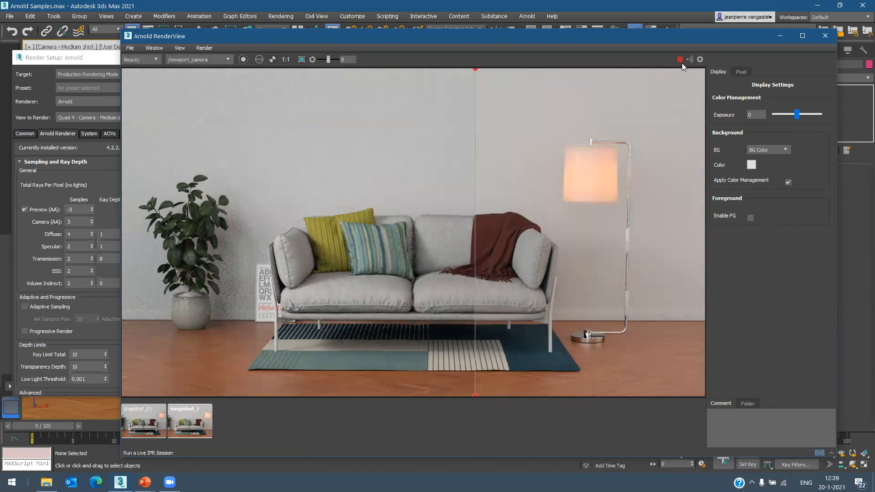
left_click(827, 37)
- Point out the Specular and Transmission samples and set the Diffuse samples to 2
left_click_drag(51, 246, 50, 239)
double_click(75, 239)
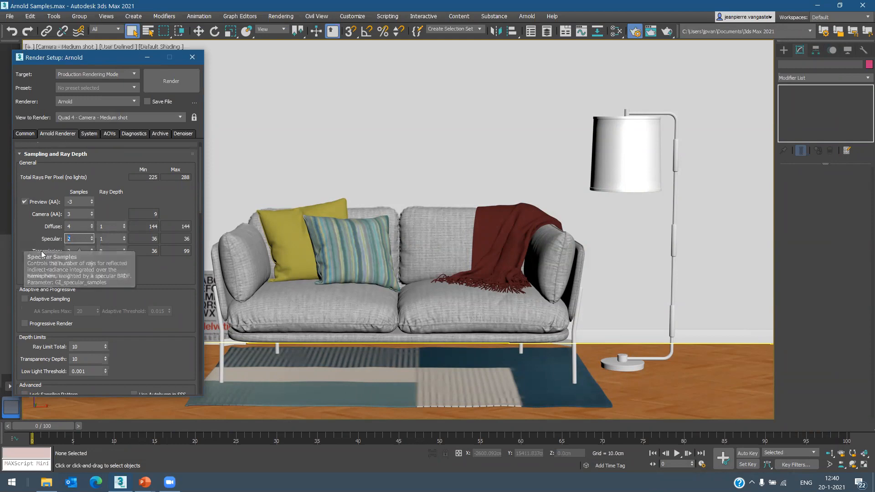
left_click(75, 251)
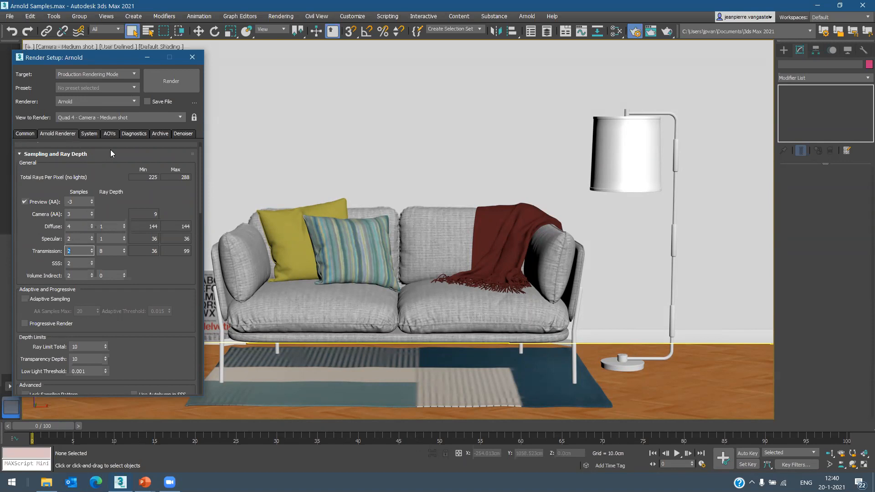
left_click(74, 226)
key("Return")
- Open the AOV manager and add the direct and indirect RGBA components as AOV output files
left_click(109, 135)
left_click(108, 158)
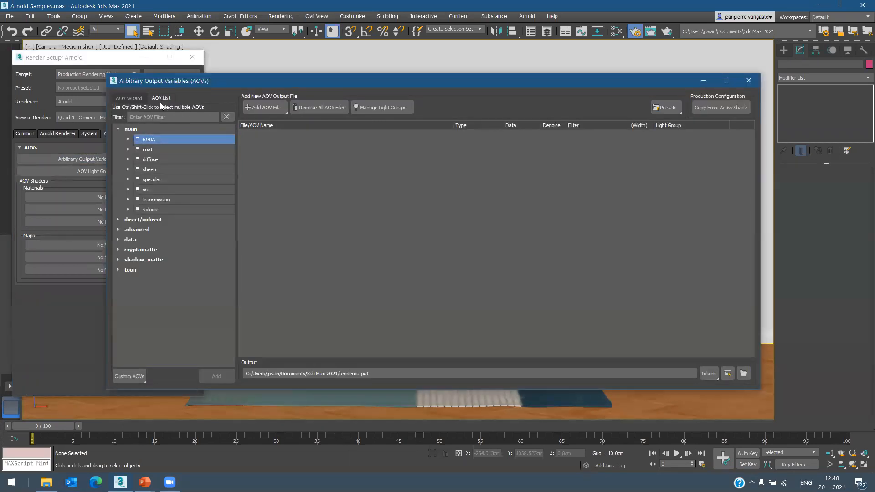
left_click(128, 139)
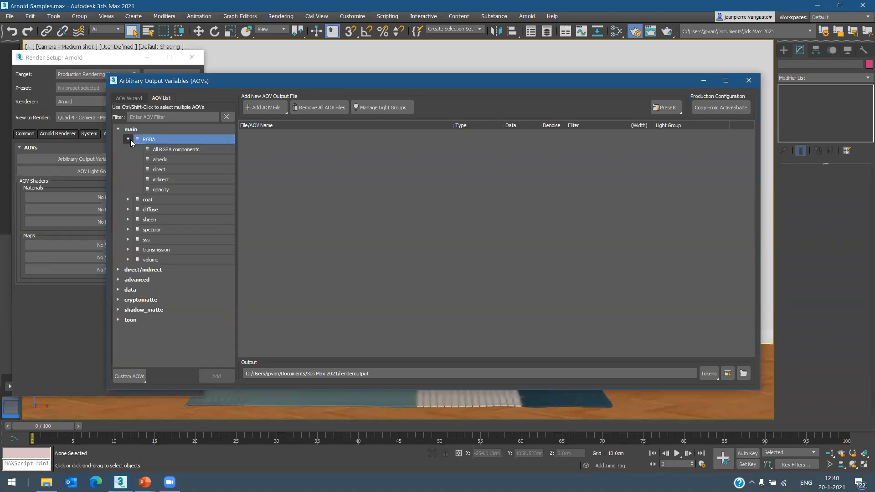
left_click_drag(160, 173, 306, 168)
left_click(169, 179)
left_click_drag(169, 179, 292, 182)
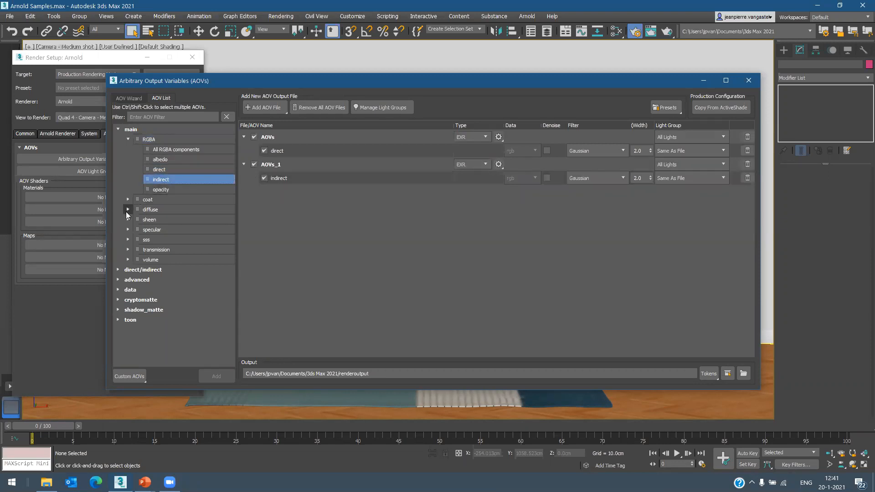
- Add specular_direct and specular_indirect as AOV output files, and close the AOV manager and the render setup
left_click(128, 230)
left_click(219, 260)
left_click_drag(220, 258, 303, 241)
left_click_drag(180, 271, 327, 253)
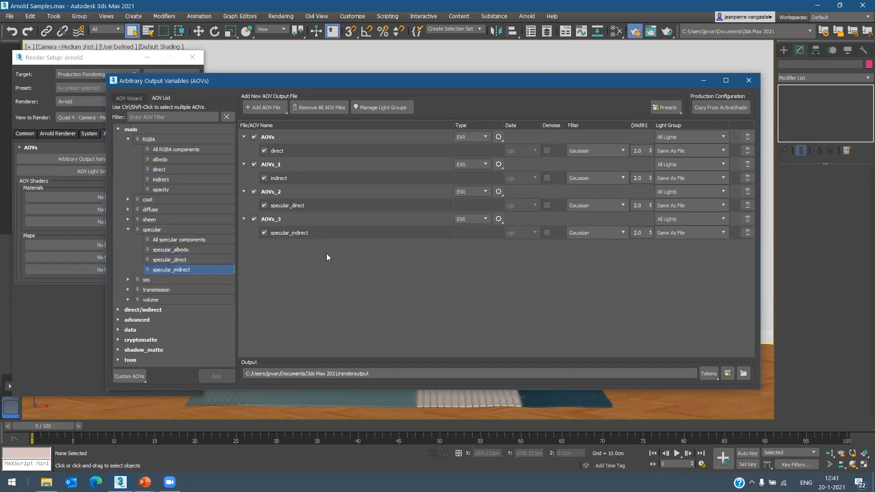
left_click(748, 80)
left_click(192, 58)
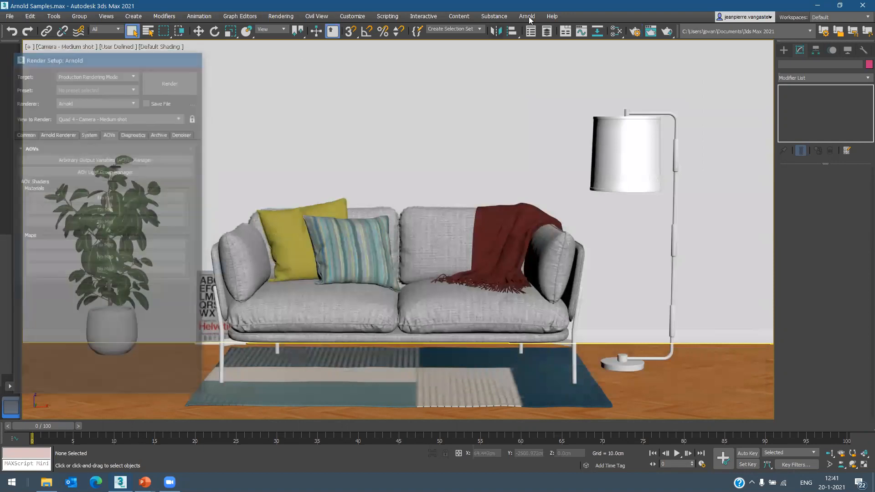
- Reopen the Arnold RenderView, restart the render, and clear the snapshot comparison
left_click(524, 17)
left_click(538, 33)
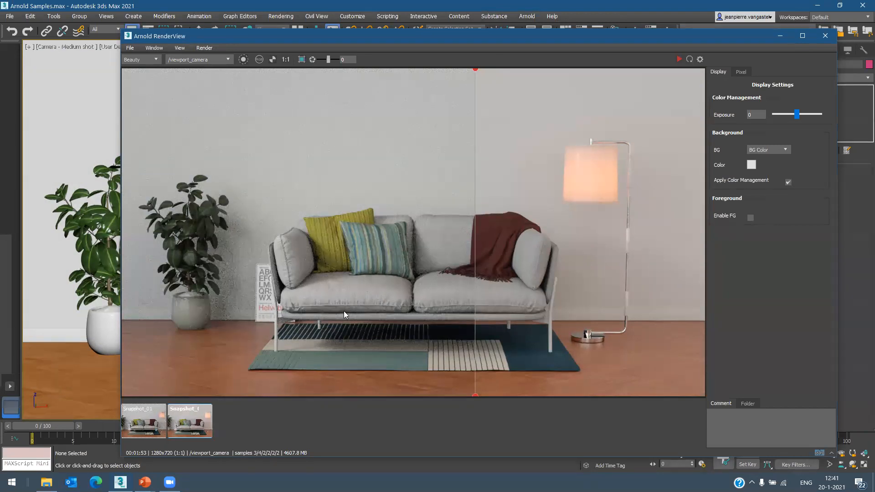
left_click(679, 60)
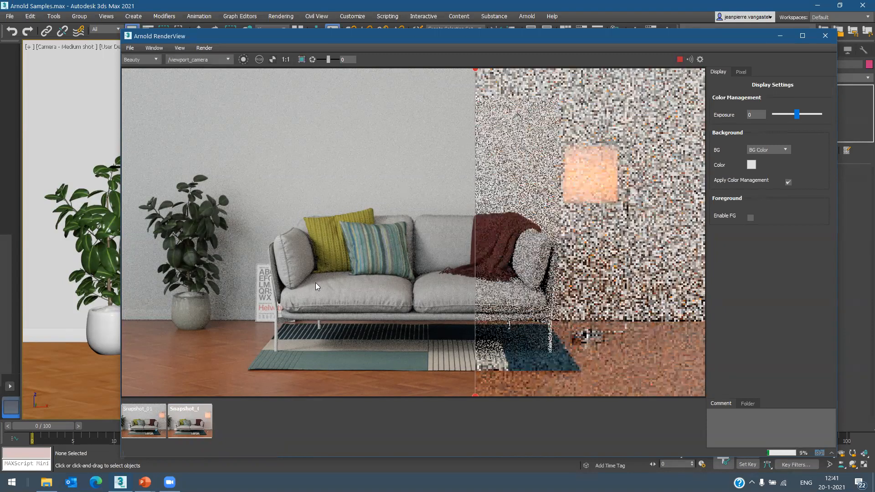
right_click(137, 423)
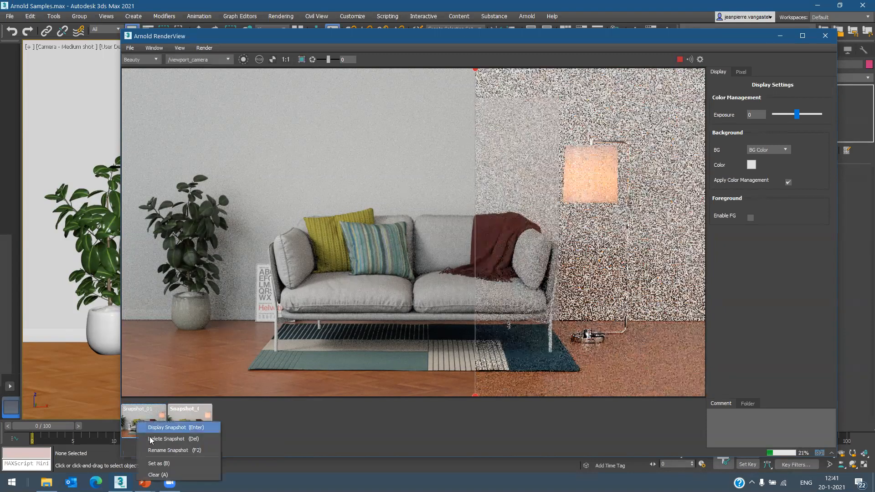
left_click(158, 474)
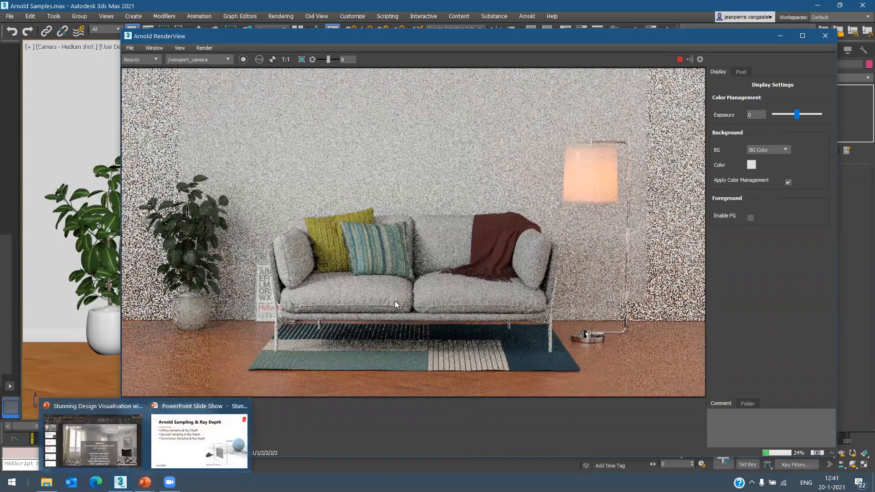
- Move RenderView around the screen and pick the throw and the floor lamp in the rendered image
left_click_drag(433, 34, 430, 33)
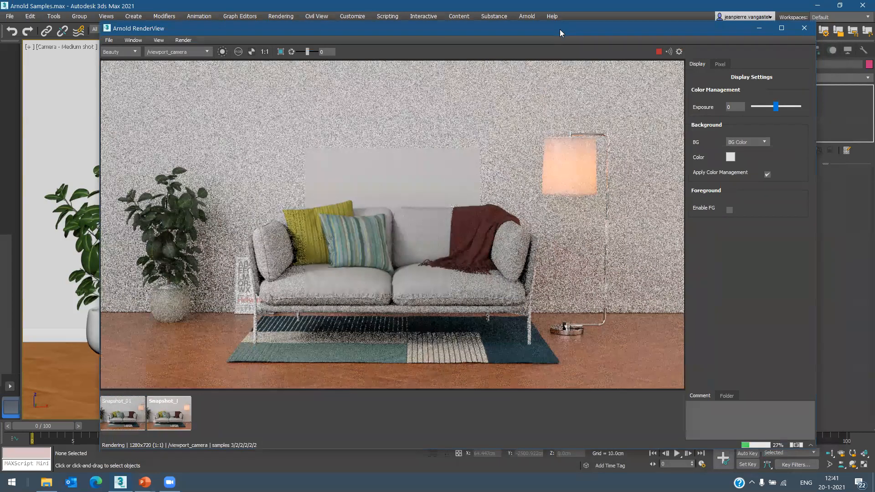
left_click_drag(558, 32, 505, 443)
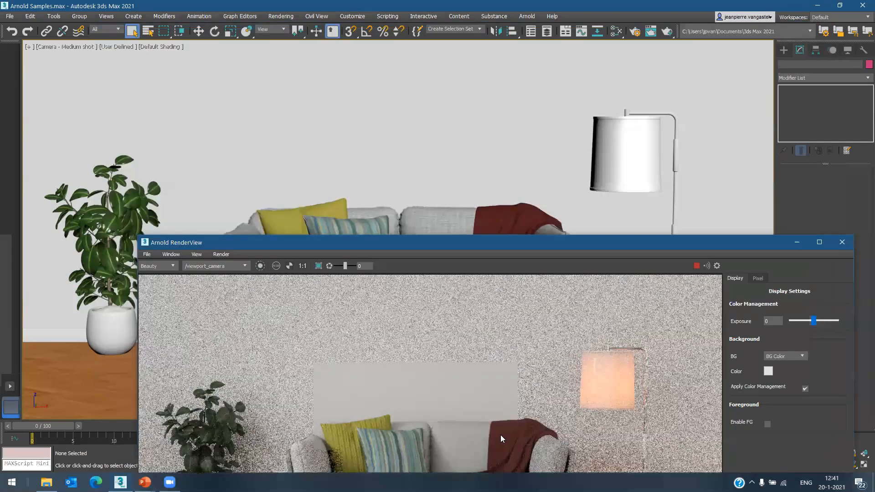
left_click(499, 444)
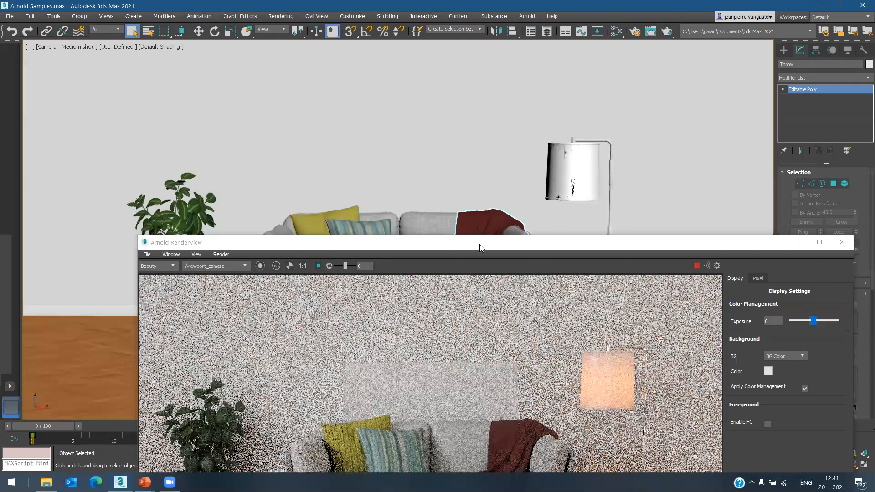
left_click_drag(478, 240, 428, 69)
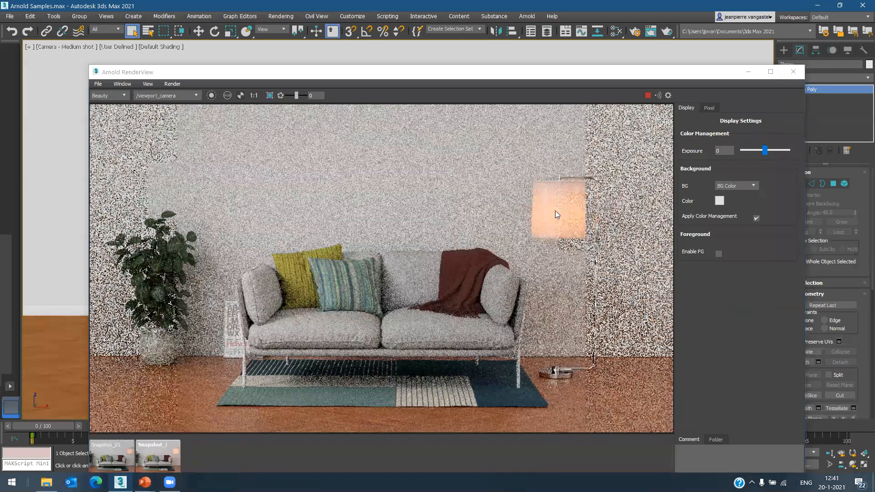
left_click(555, 210)
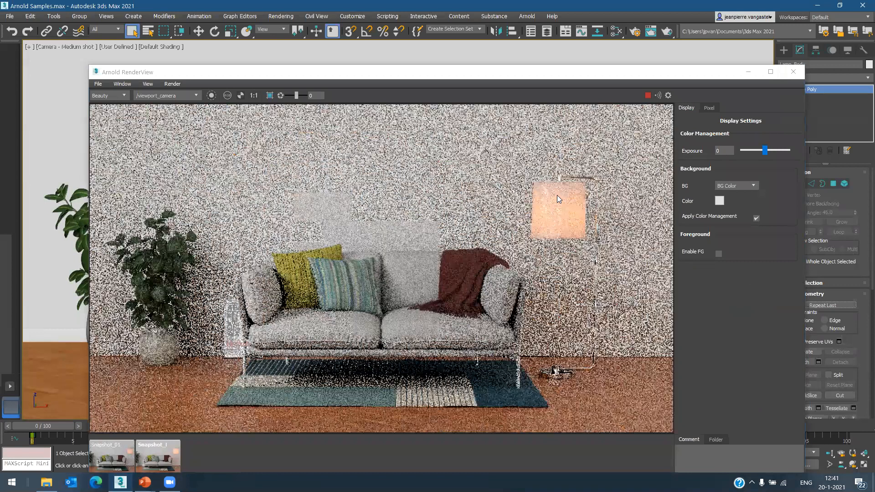
left_click(434, 72)
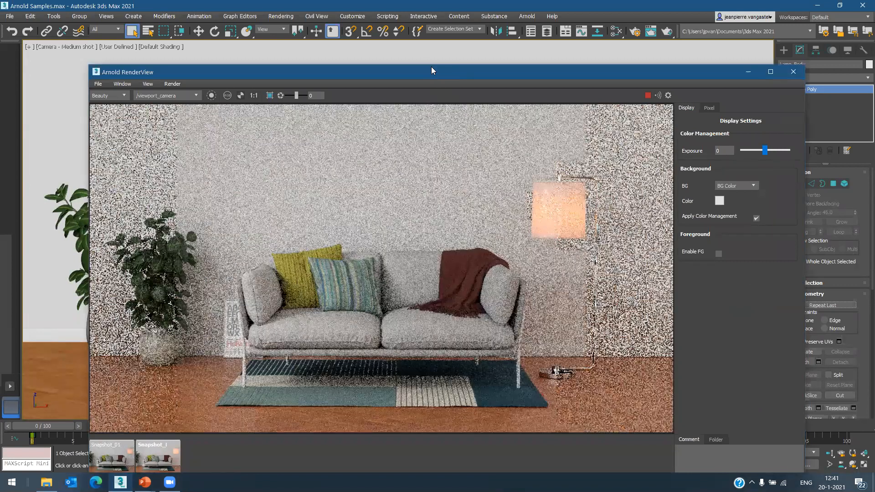
- Check RenderView's list of output variables, keep Beauty displayed, and stop the render
left_click_drag(432, 67, 420, 40)
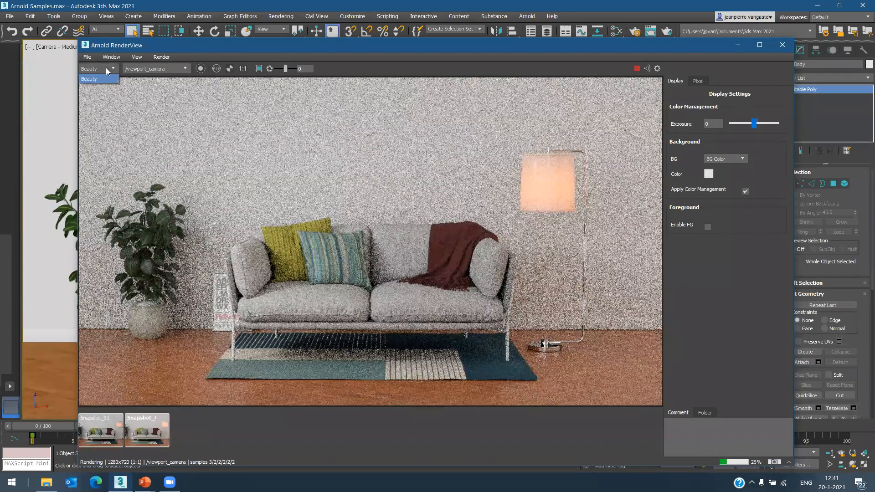
left_click(115, 80)
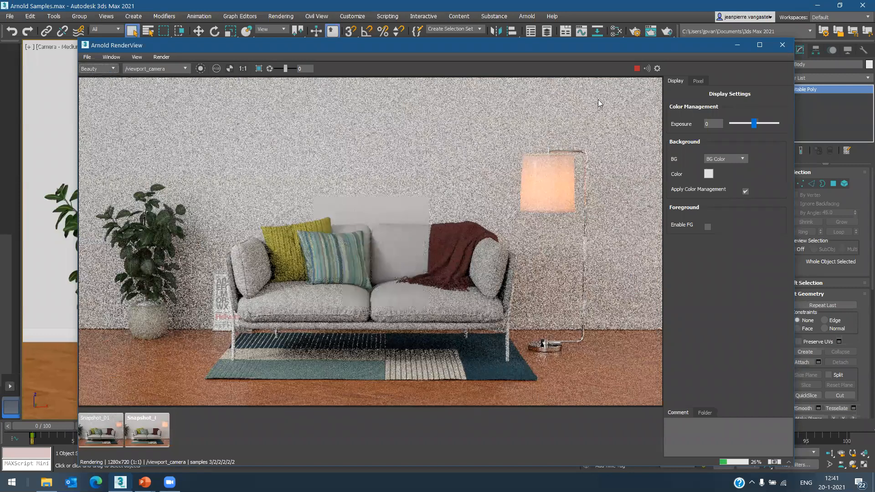
left_click(637, 69)
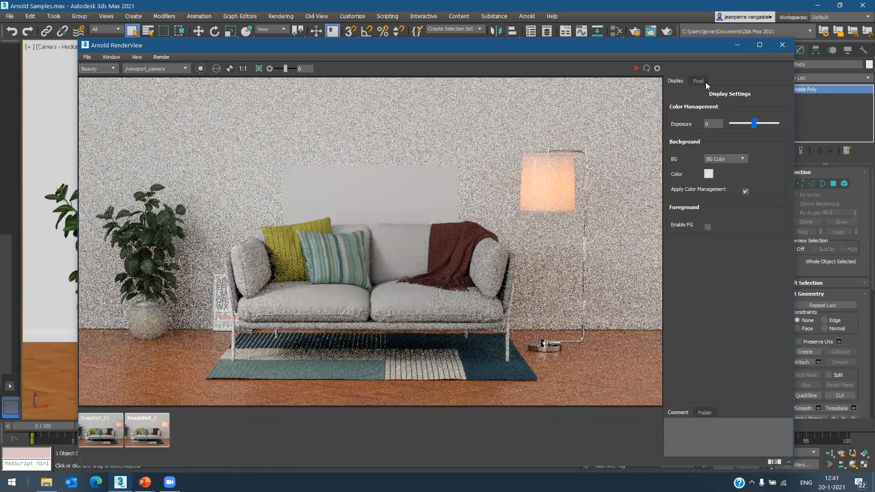
- Delete both stored snapshots from the Arnold RenderView and close its window
left_click(107, 431)
right_click(107, 431)
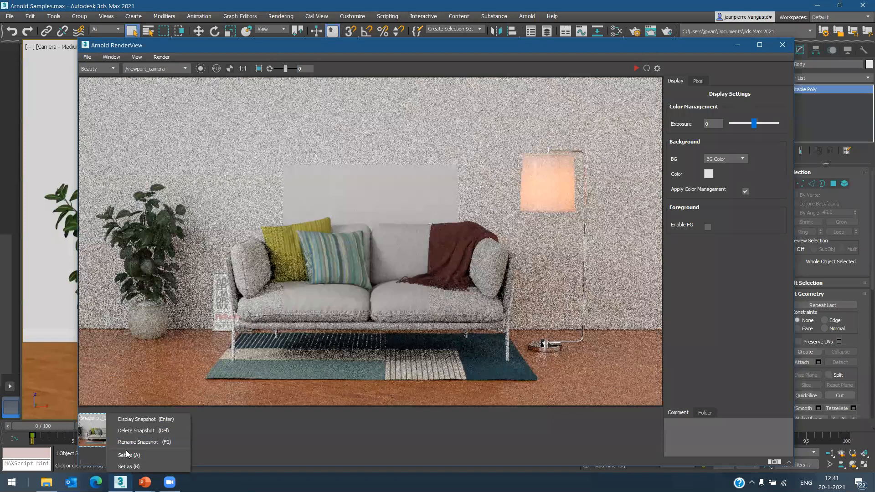
left_click(140, 433)
right_click(116, 434)
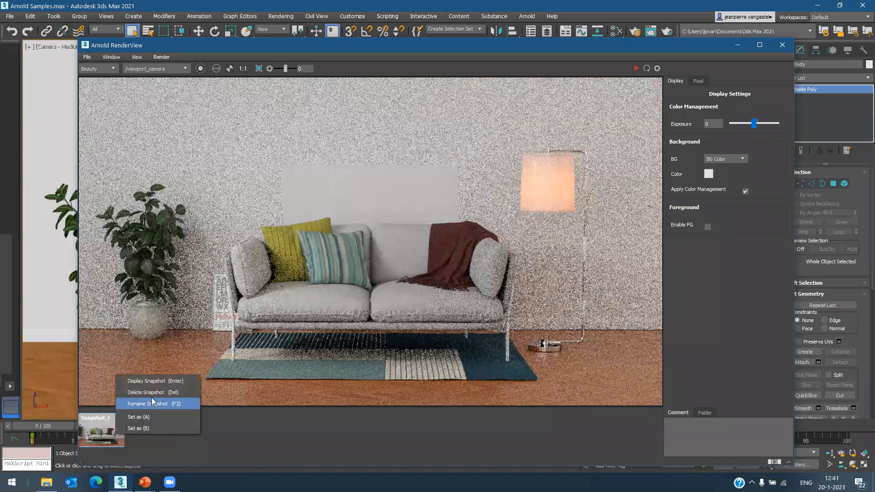
left_click(147, 392)
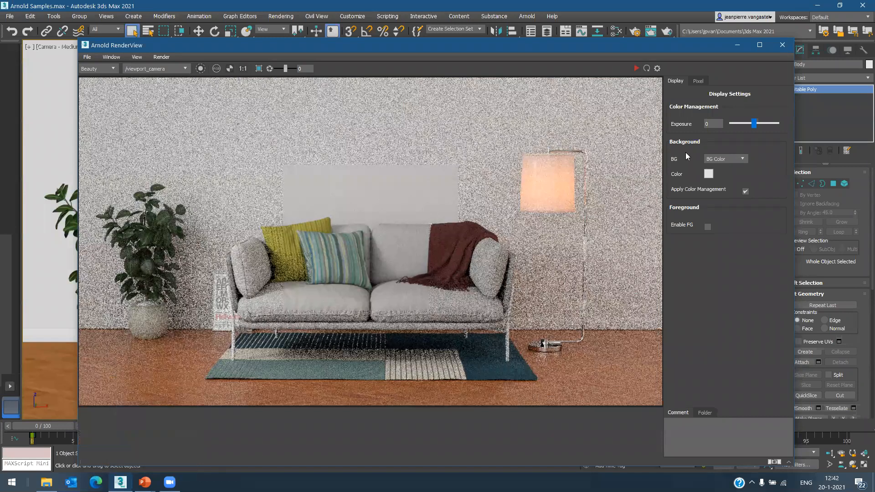
left_click(782, 49)
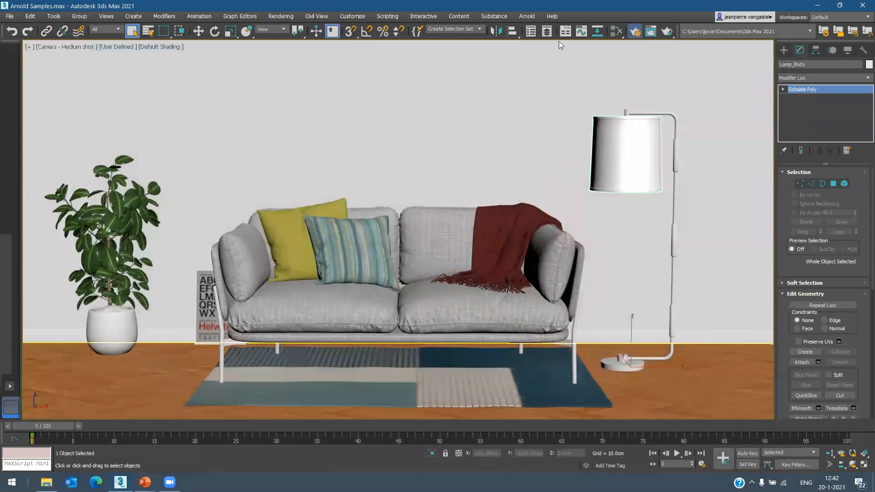
- Review the configured AOV output files from the render setup, and close the AOV manager and the render setup
key("F10")
left_click(63, 159)
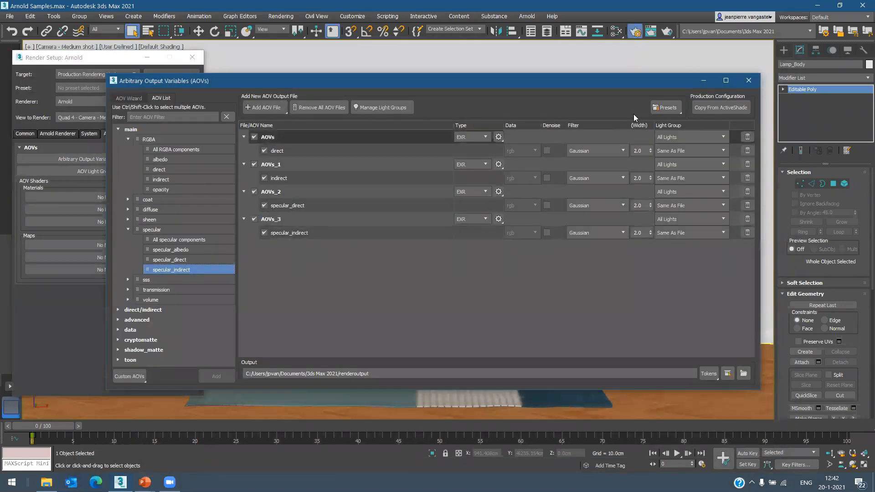
left_click(749, 80)
left_click(188, 60)
- Reopen the Arnold RenderView, set its display exposure to -0.1, and shift the window slightly aside
left_click(527, 16)
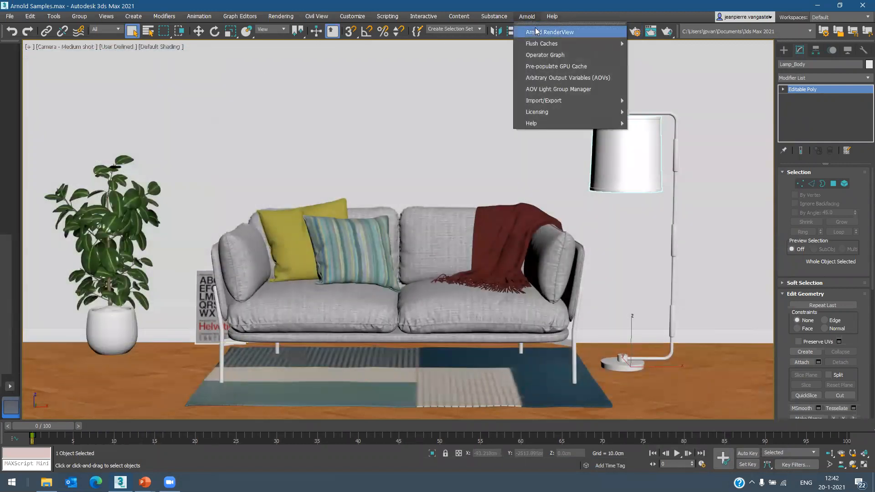
left_click(537, 32)
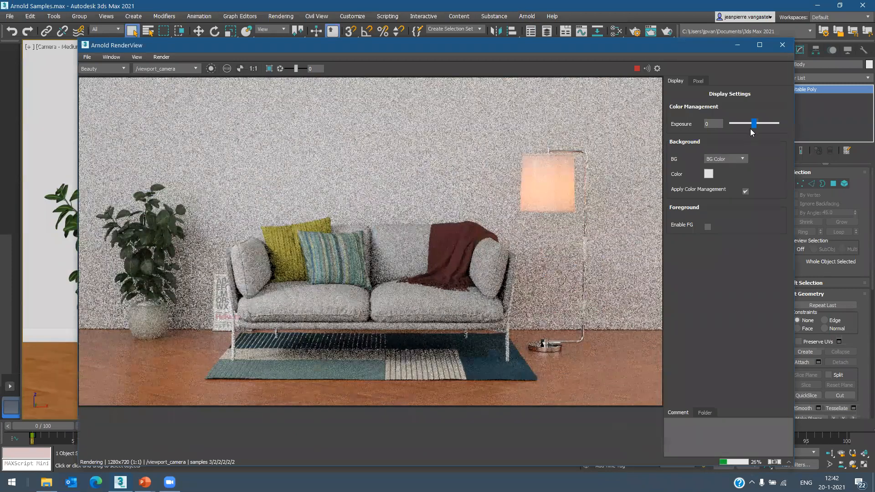
left_click_drag(752, 123, 750, 122)
left_click_drag(753, 126, 753, 126)
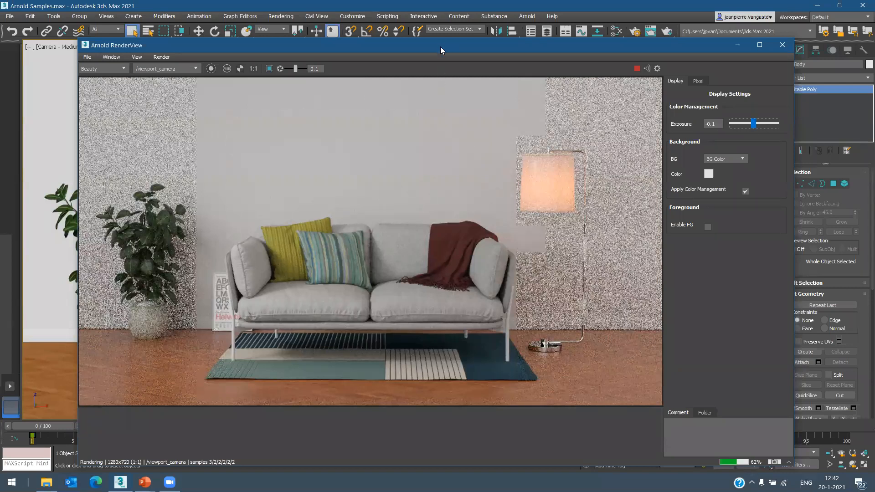
left_click_drag(440, 45, 452, 44)
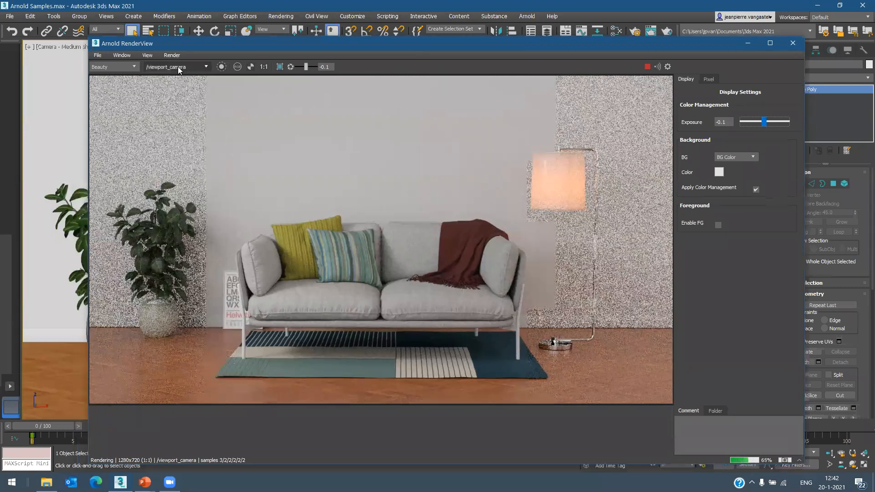
- Display the direct, indirect, specular_direct and specular_indirect AOVs of the render one after another, and return to Beauty
left_click(134, 67)
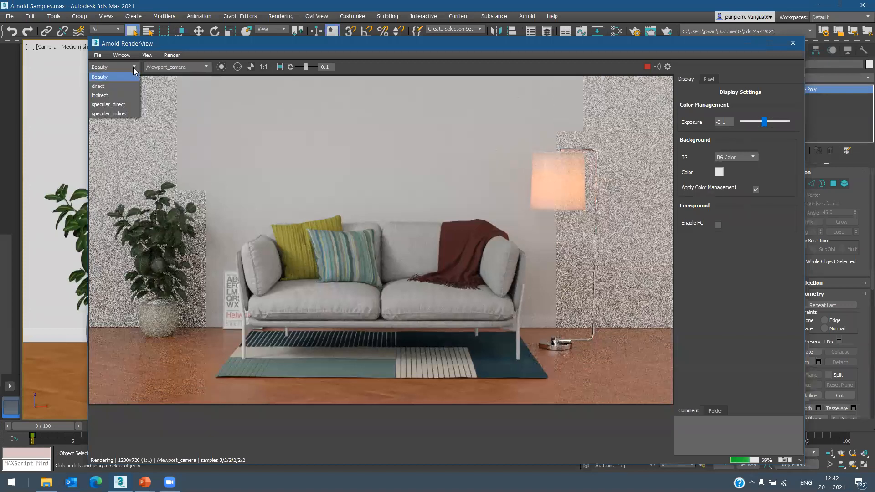
left_click(105, 86)
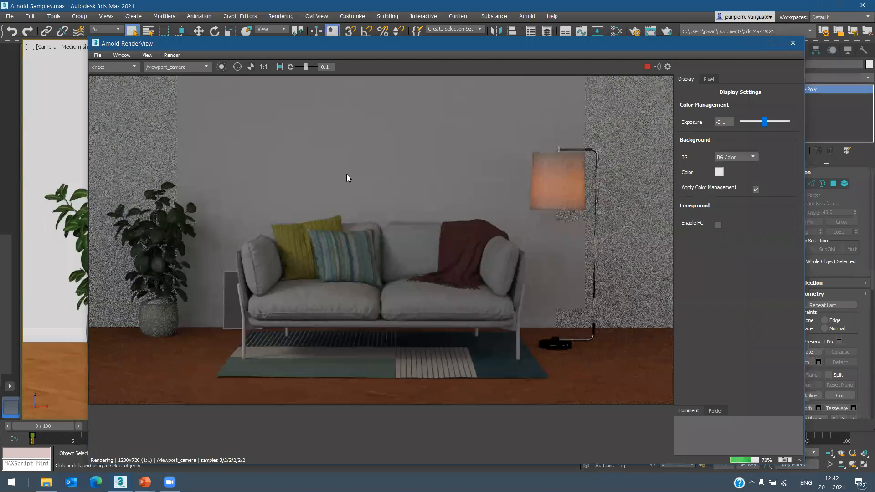
left_click(113, 67)
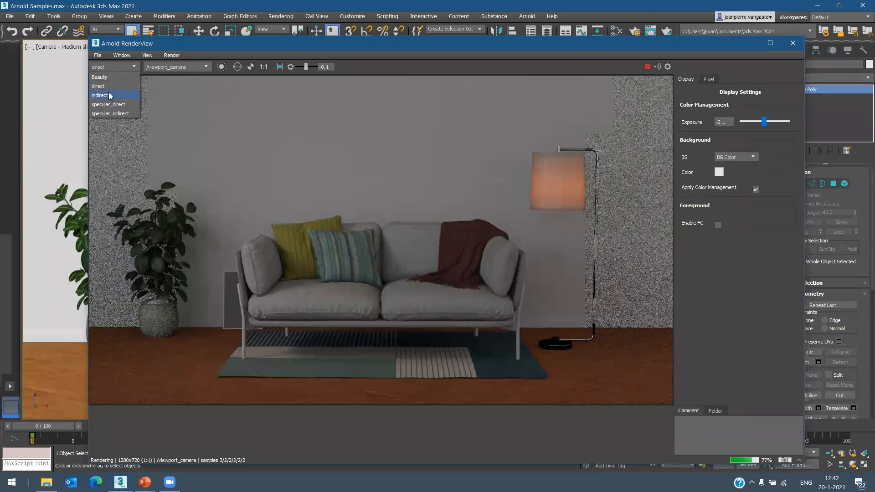
left_click(109, 95)
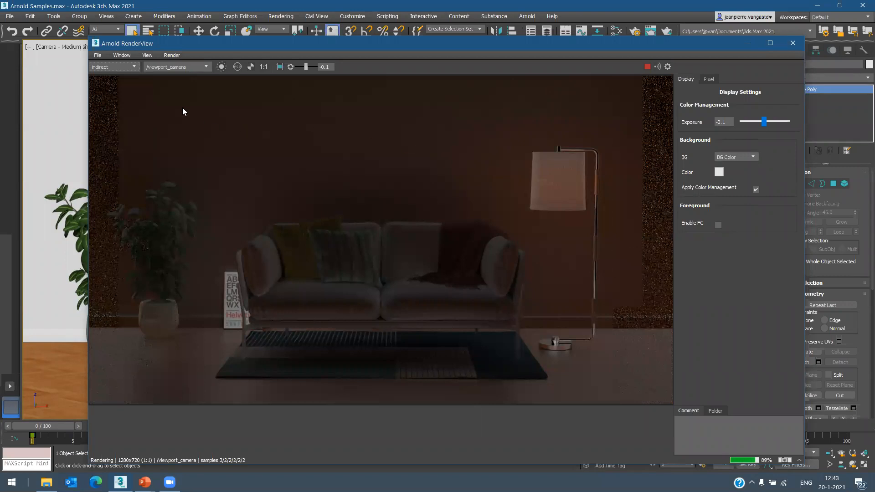
left_click(119, 67)
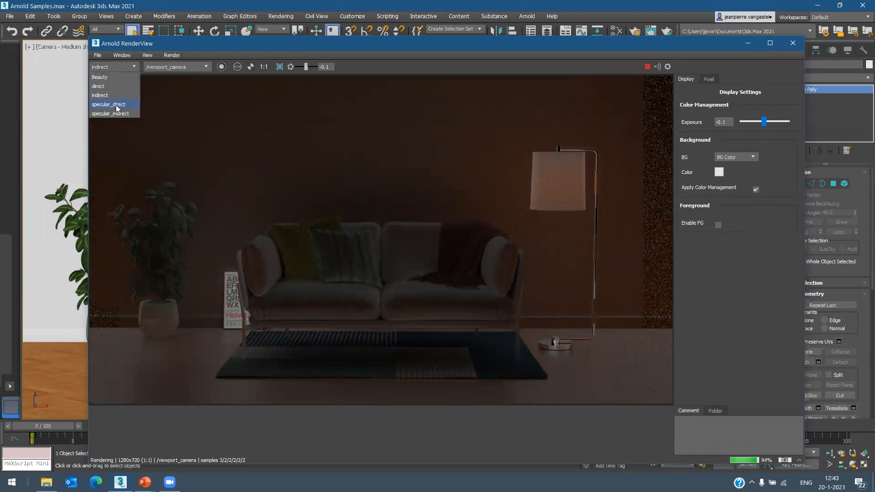
left_click(115, 105)
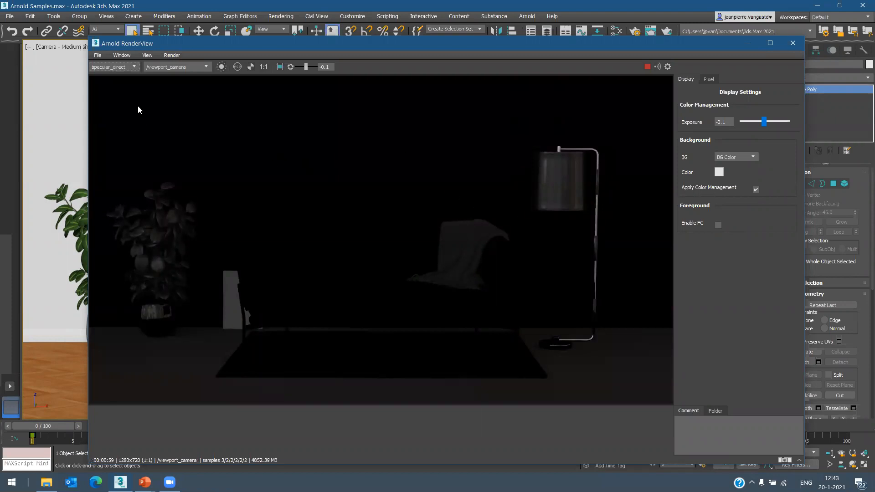
left_click(105, 69)
left_click(106, 114)
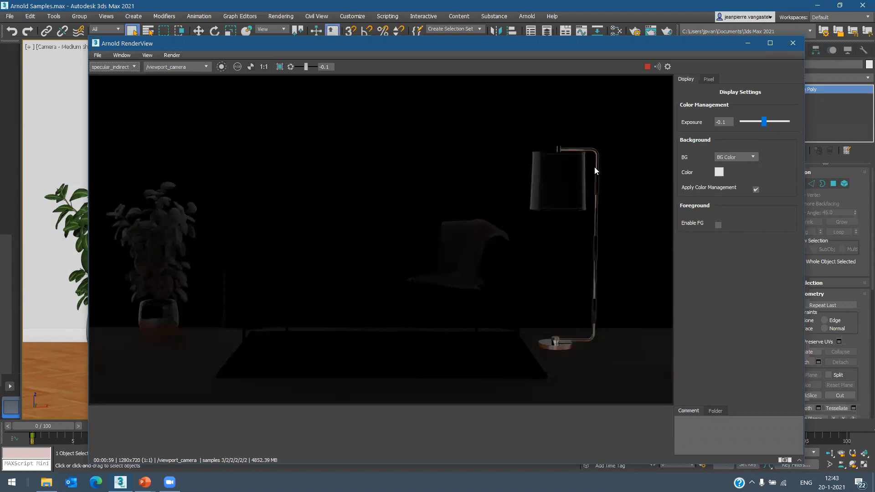
left_click(124, 69)
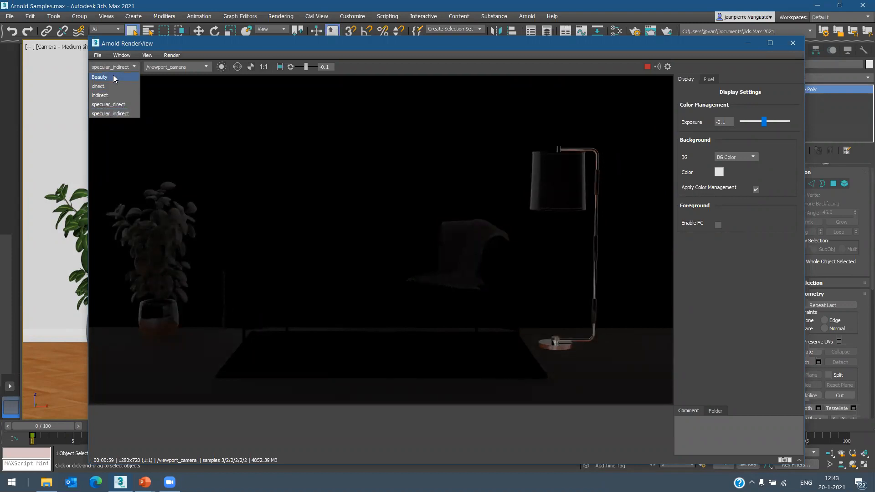
left_click(113, 74)
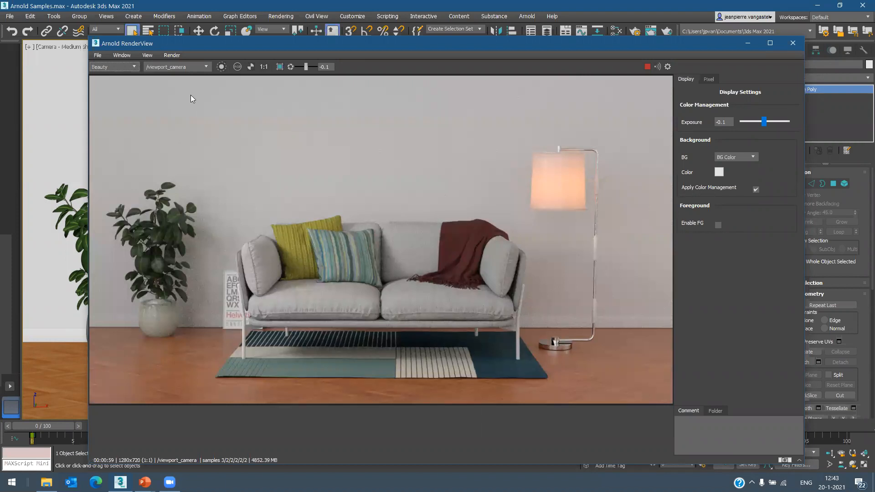
- Render the scene through the Pillow detail, Medium shot and Cloth cameras in turn, and stop the render
left_click(178, 64)
left_click(177, 85)
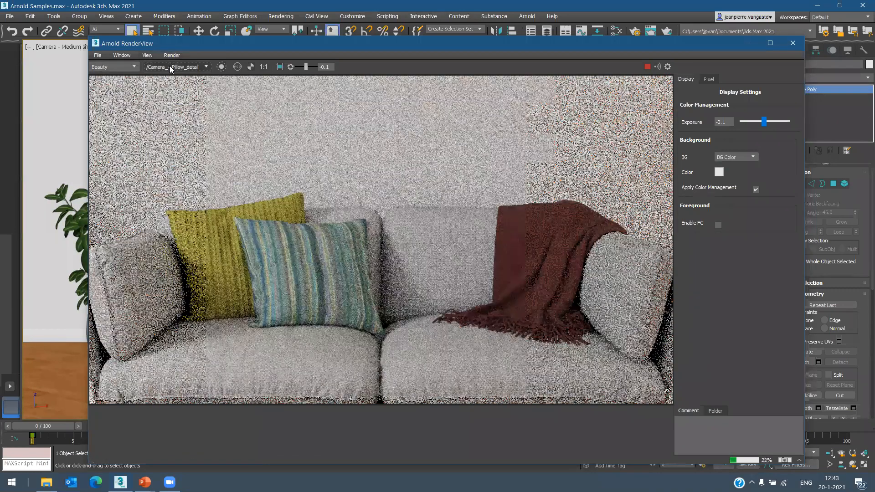
left_click(170, 69)
left_click(173, 93)
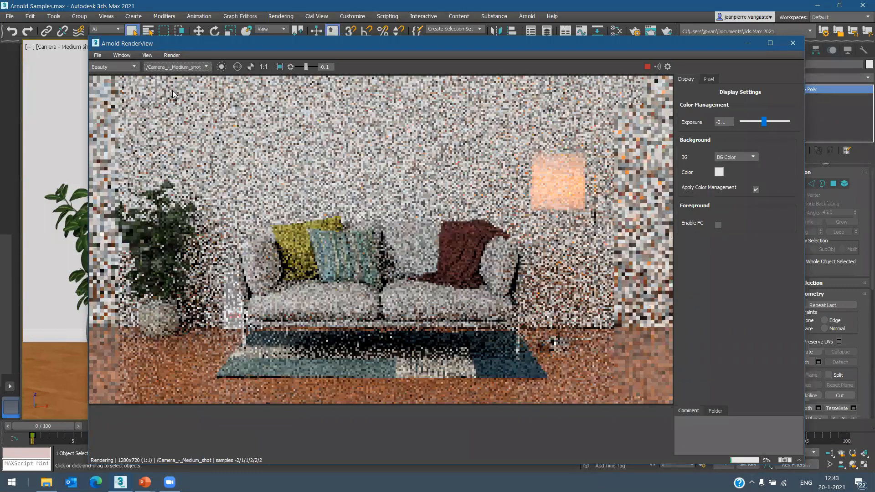
left_click(173, 68)
left_click(187, 108)
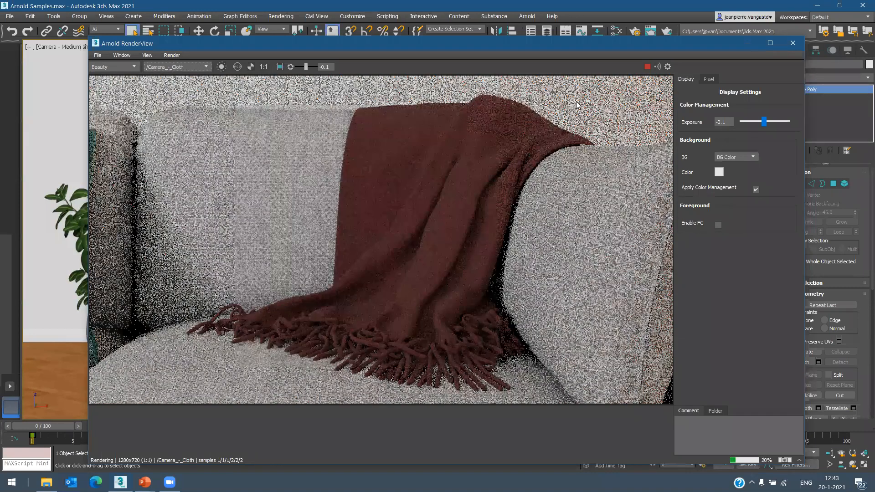
left_click(647, 67)
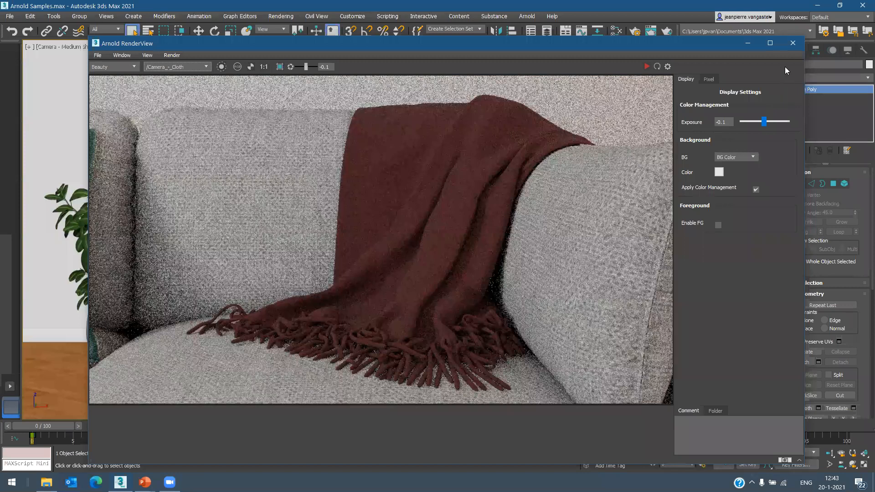
- Close the Arnold RenderView and switch to the PowerPoint slideshow on Arnold Sampling & Ray Depth
left_click(793, 44)
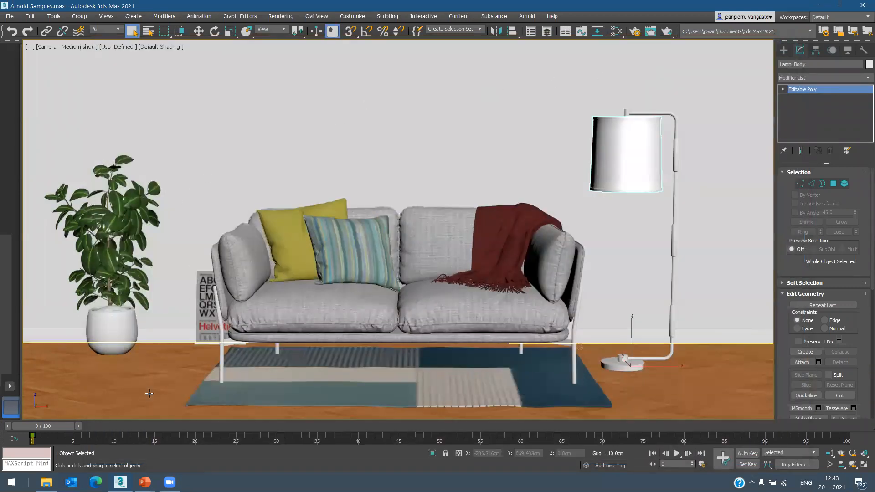
mouse_move(145, 482)
left_click(191, 438)
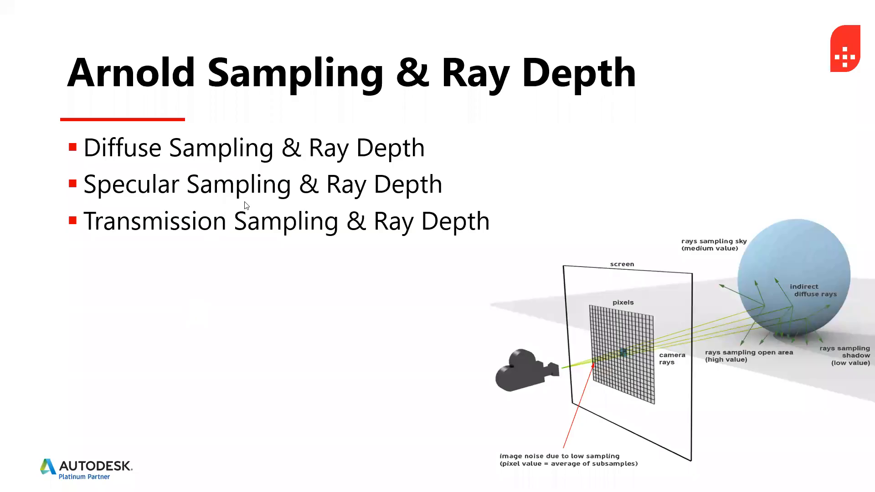
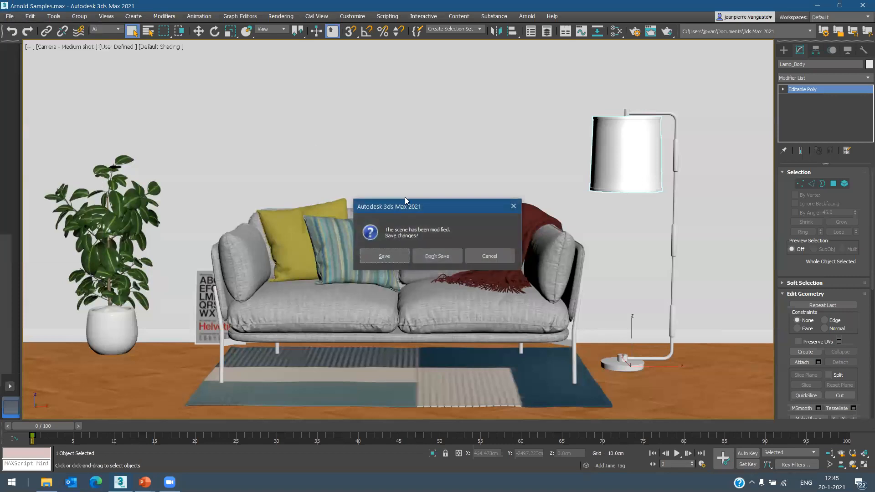
- Open Arnold Physical Sky.max from the 04 - Arnold Physical Sky folder, discarding the current scene's changes and adopting the file's unit scale
left_click(434, 255)
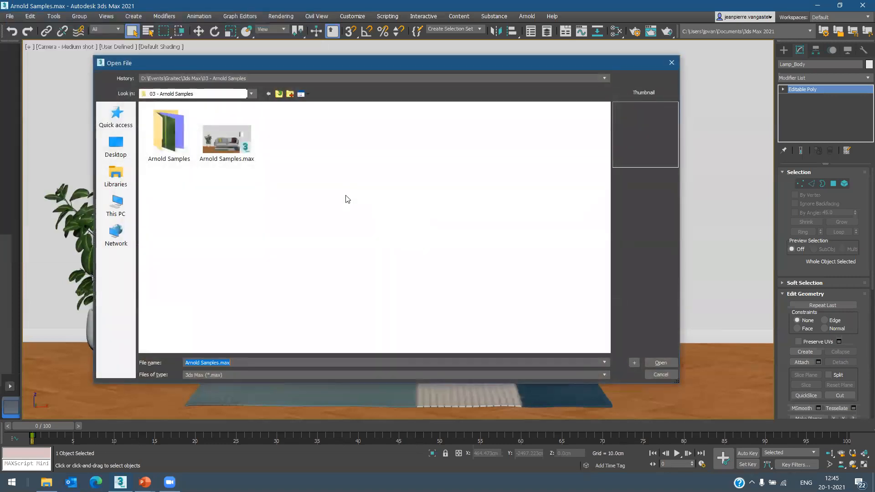
left_click(279, 94)
double_click(340, 162)
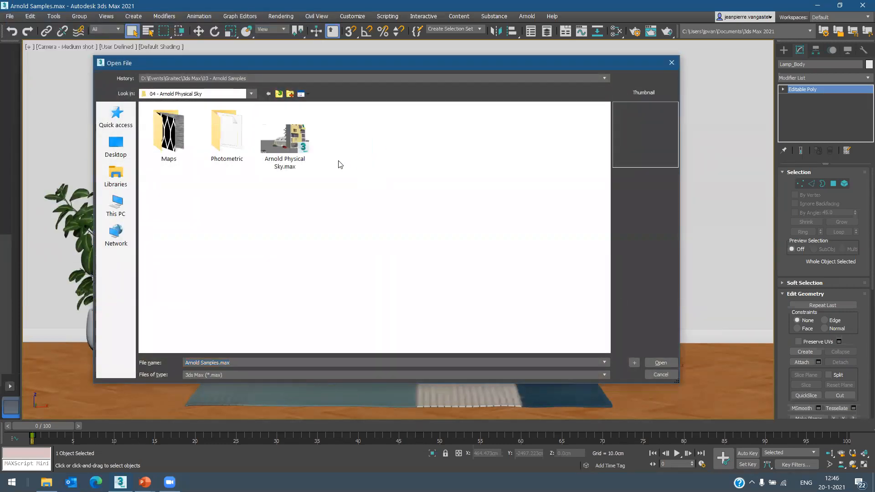
left_click(285, 139)
left_click(659, 363)
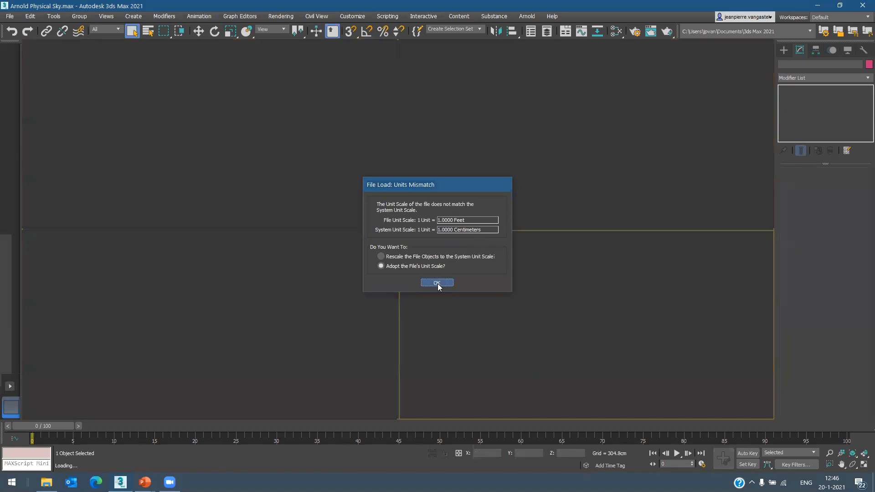
left_click(437, 283)
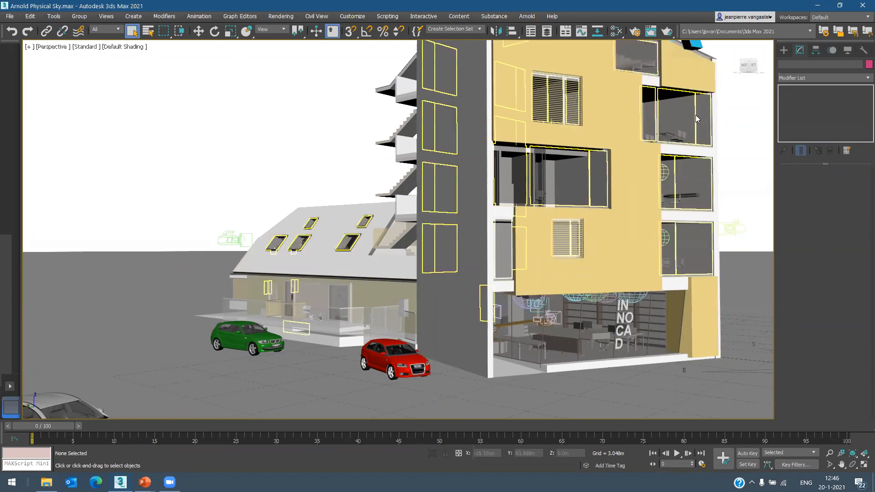
- Run a live Arnold RenderView render of the building from the perspective viewport, stop it, and close RenderView
left_click(527, 16)
left_click(551, 33)
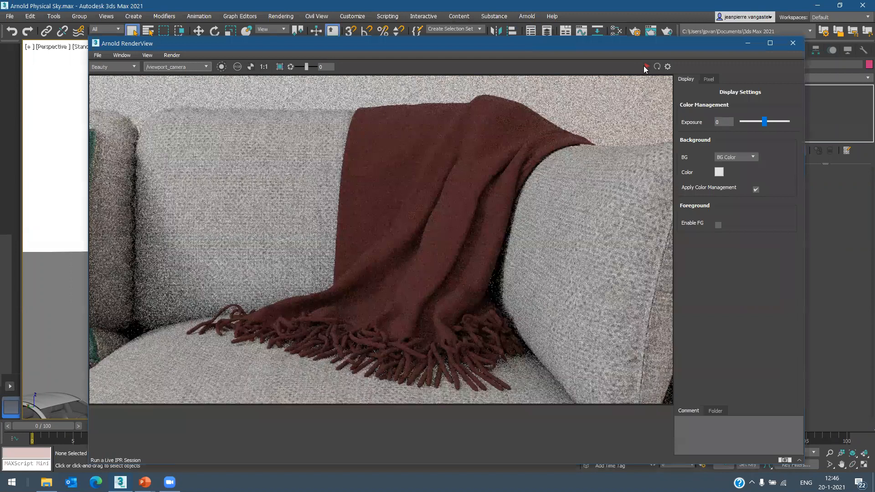
left_click(646, 67)
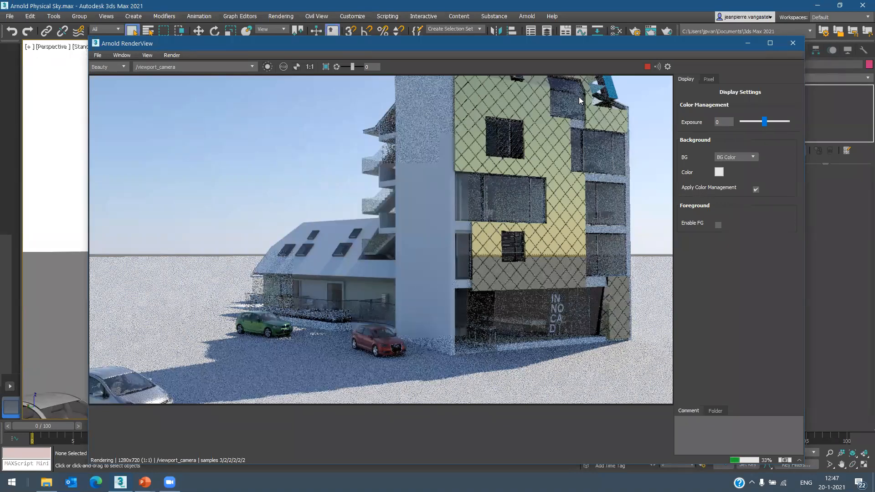
left_click(648, 67)
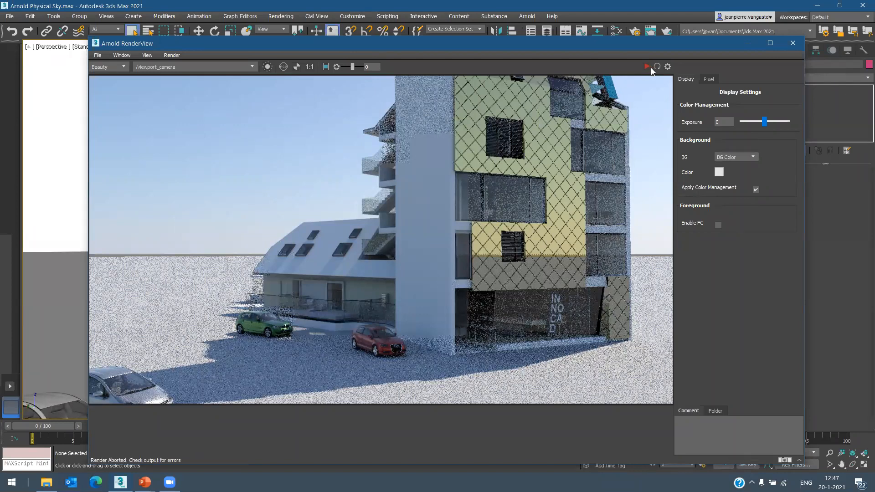
left_click(790, 43)
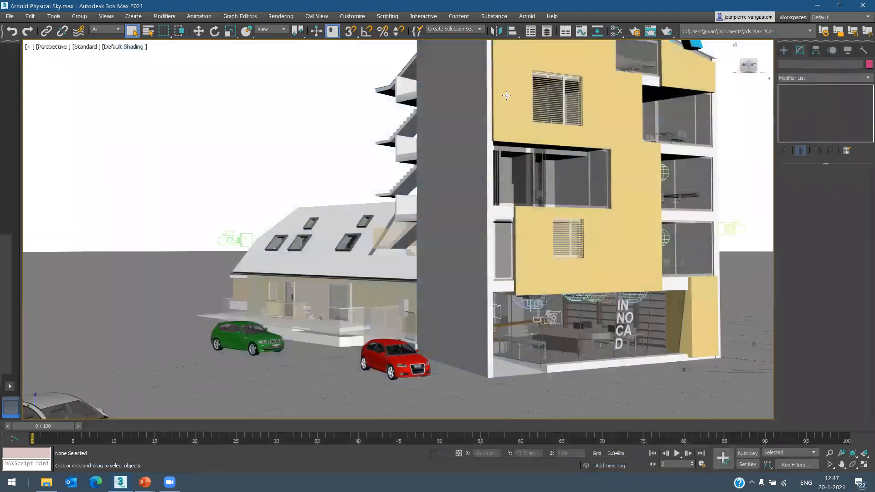
- Open the Environment and Effects settings and move them aside to examine the Physical Sun & Sky environment map
left_click(281, 16)
left_click(307, 142)
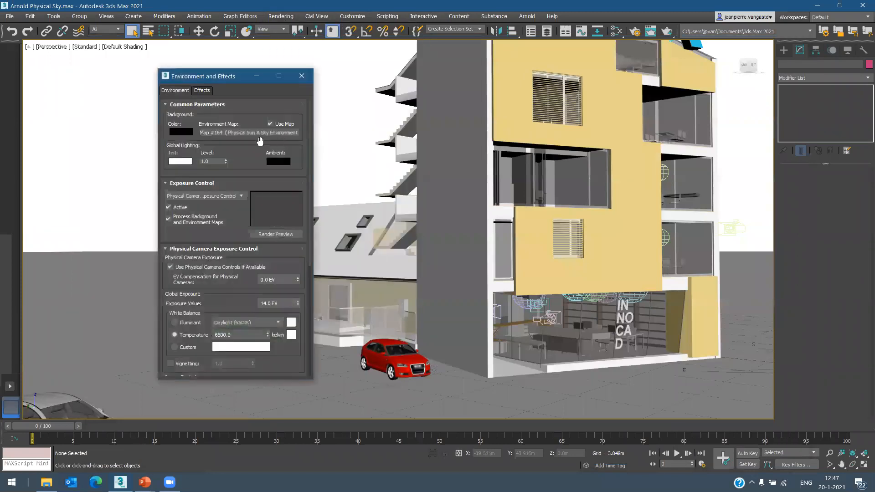
left_click_drag(224, 80, 193, 93)
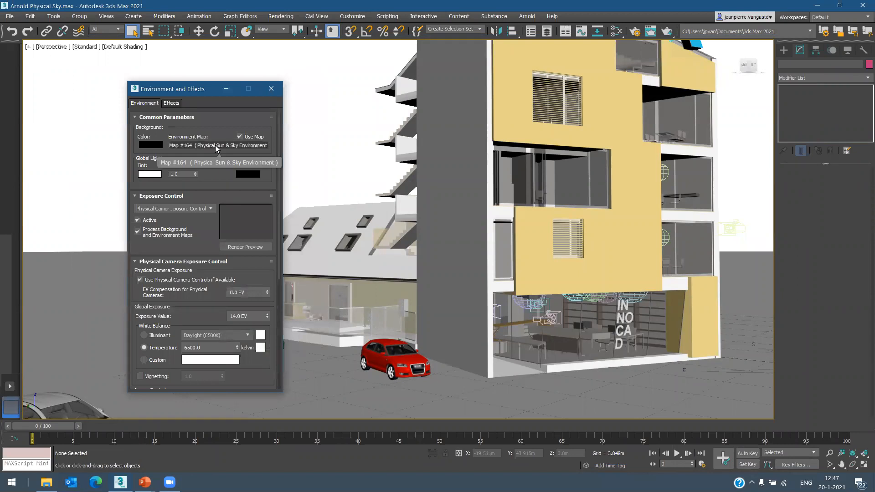
- Turn off the Physical Sun & Sky environment map and close the Environment and Effects settings
left_click(240, 138)
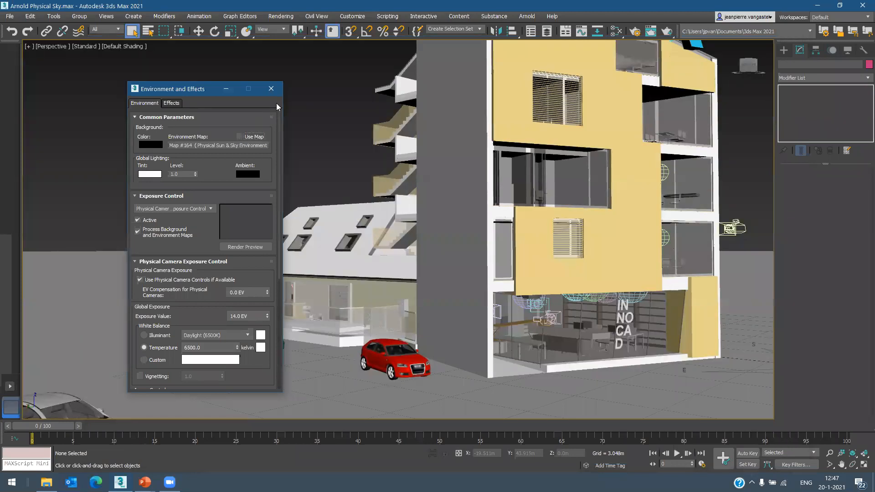
left_click(271, 88)
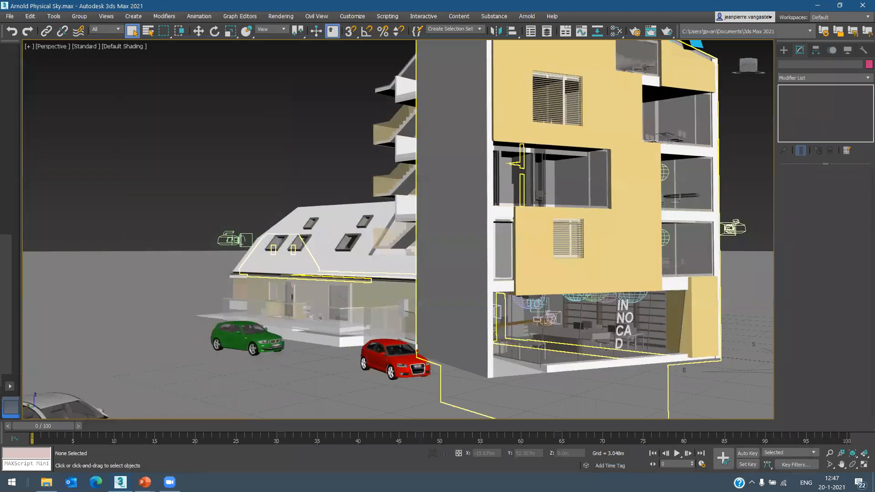
- Create an Arnold light of type Skydome on the ground beside the low building
left_click(784, 51)
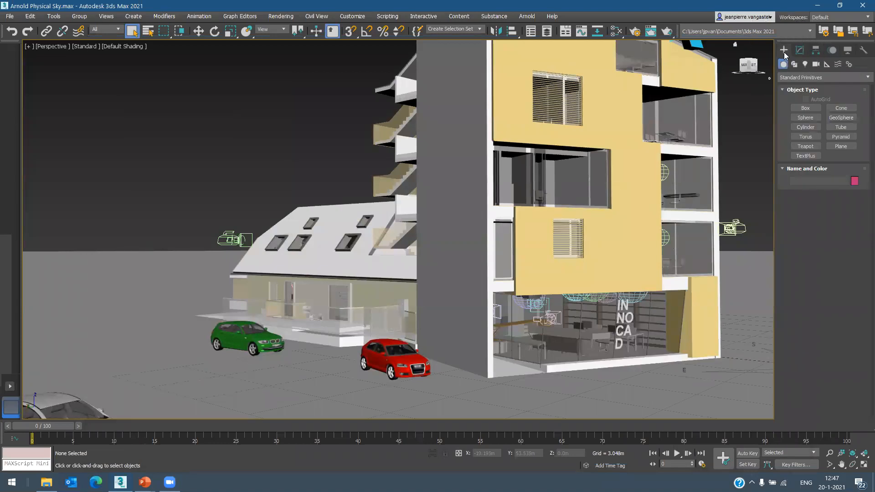
left_click(805, 65)
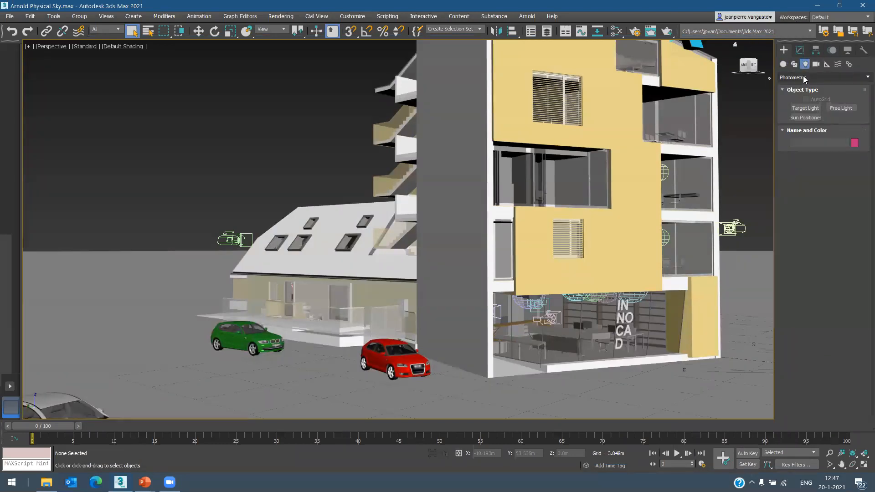
left_click(804, 78)
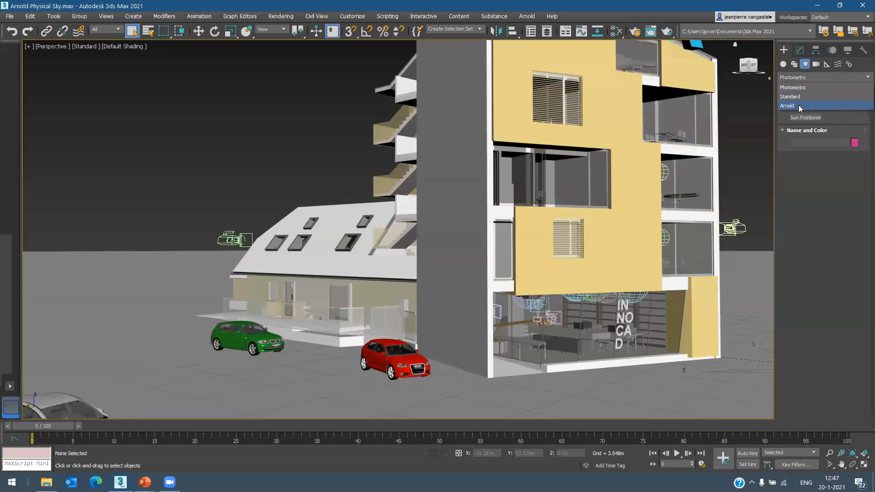
left_click(794, 106)
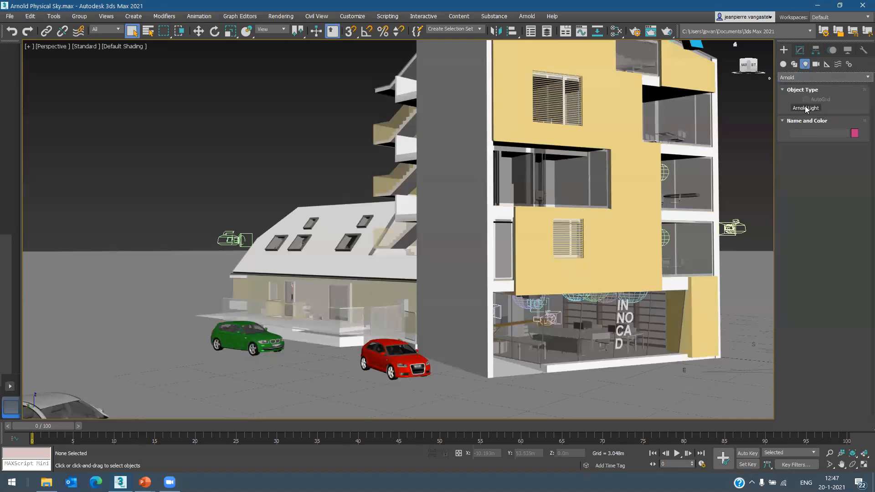
left_click(806, 108)
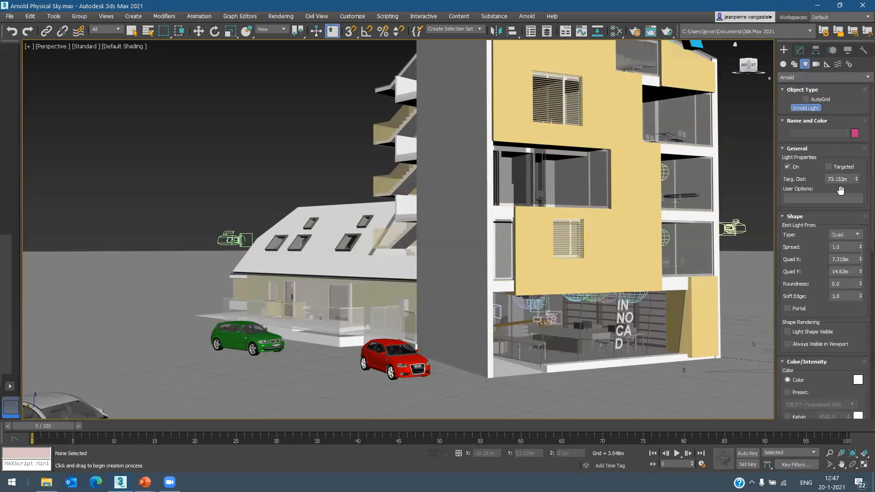
left_click(852, 237)
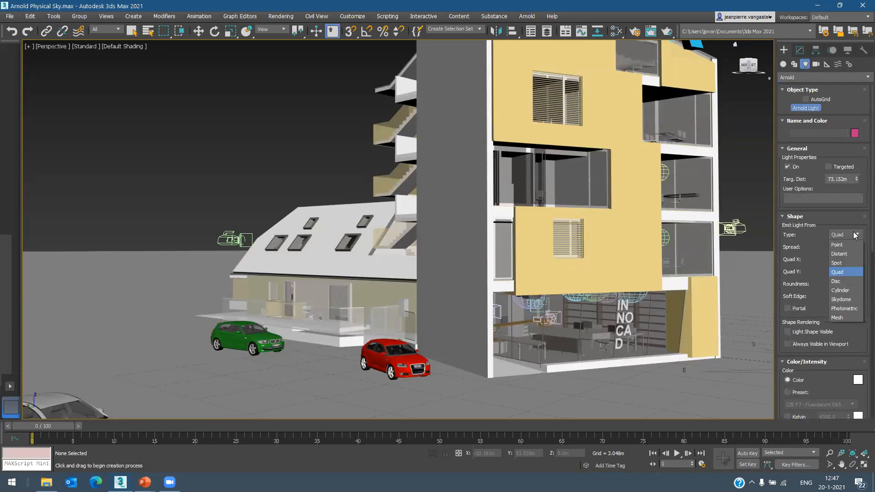
left_click(843, 300)
left_click(141, 292)
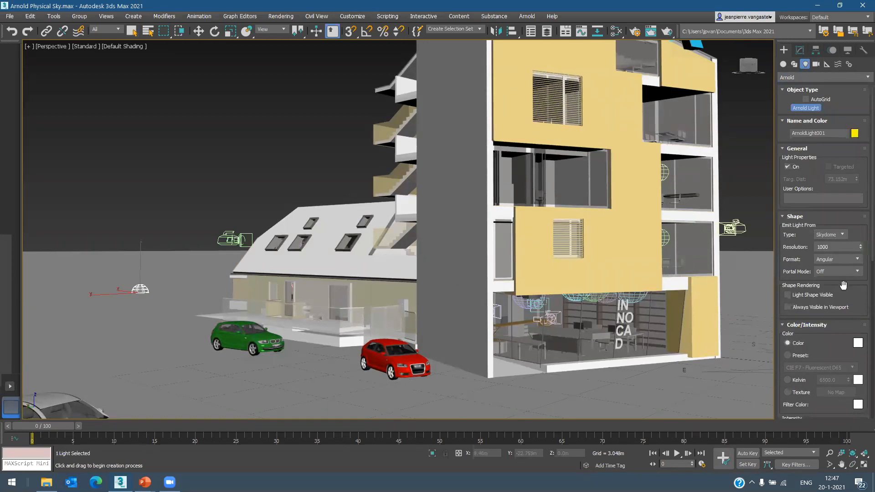
- Review the skydome light's parameters, start a live Arnold RenderView render, and move its window clear of them
left_click_drag(843, 287, 813, 165)
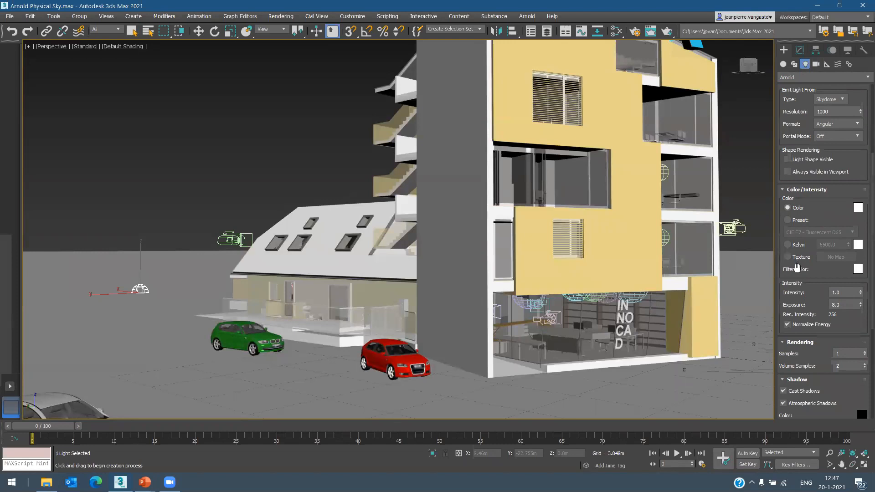
left_click_drag(797, 273, 795, 203)
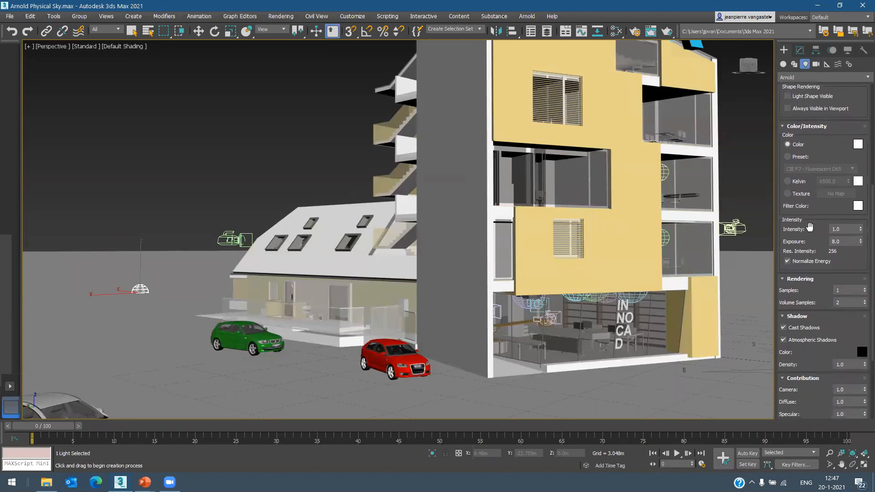
left_click(527, 17)
left_click(539, 32)
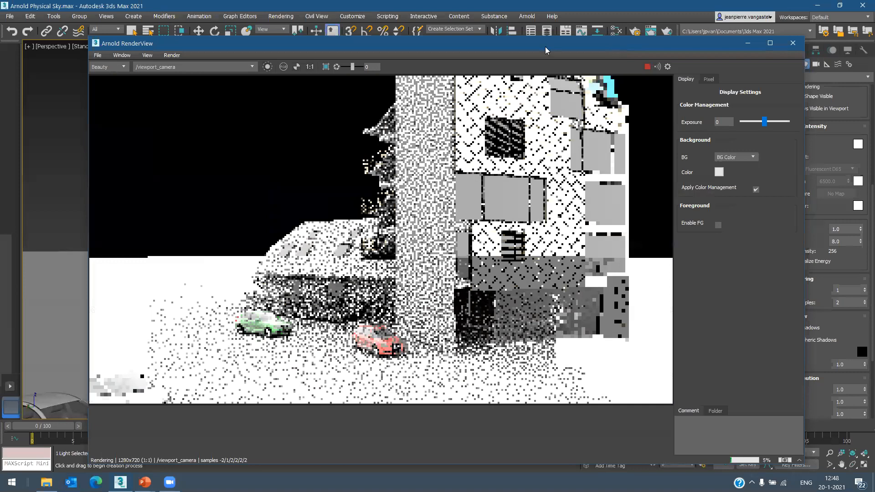
left_click_drag(613, 45, 541, 47)
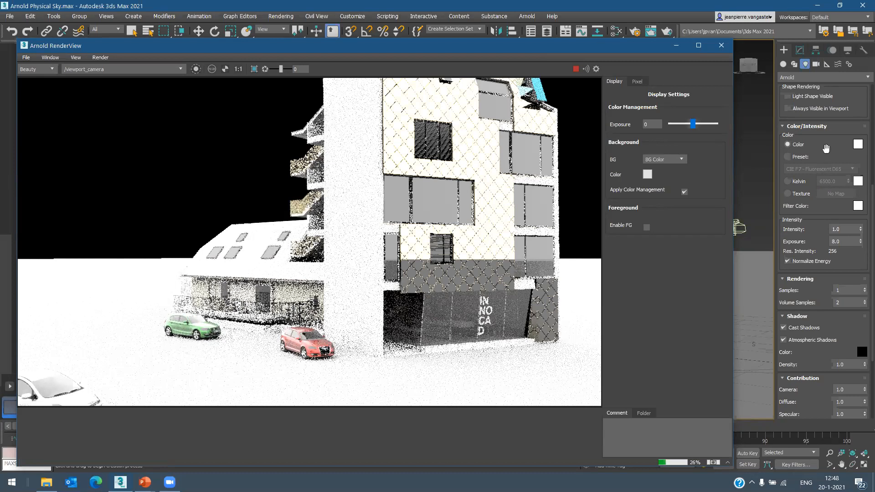
- Make the skydome light's shape visible with plain color, set its exposure to 5, and stop the live render
scroll(823, 143, "up", 2)
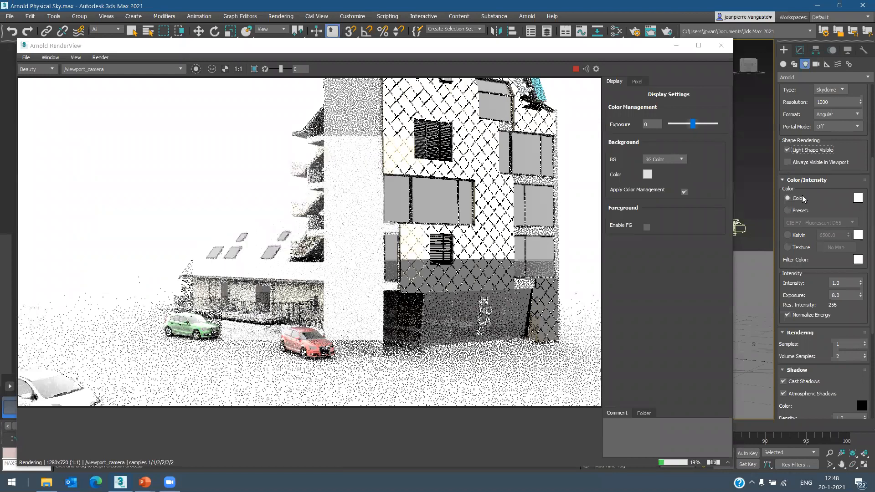
left_click(799, 236)
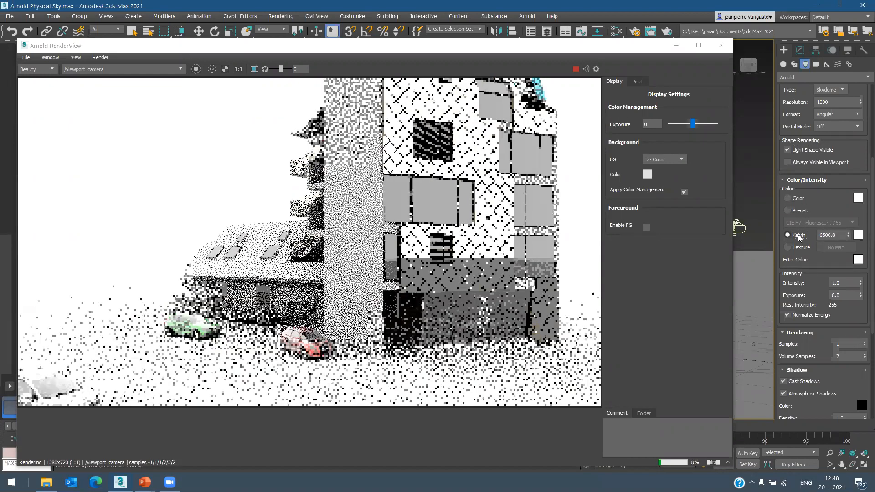
left_click(799, 200)
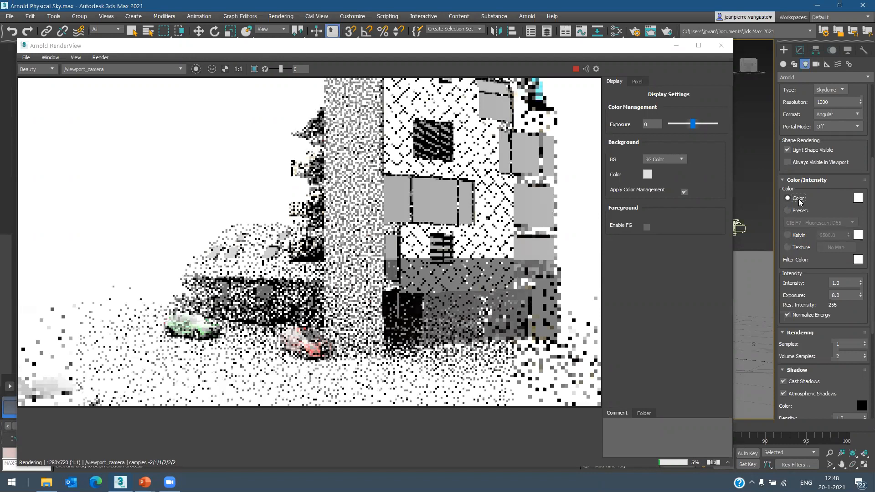
double_click(840, 296)
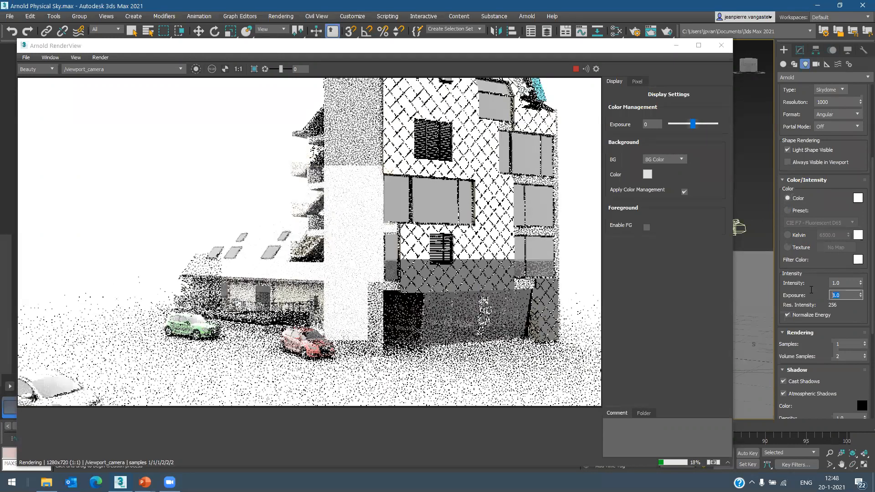
type("5")
key("Return")
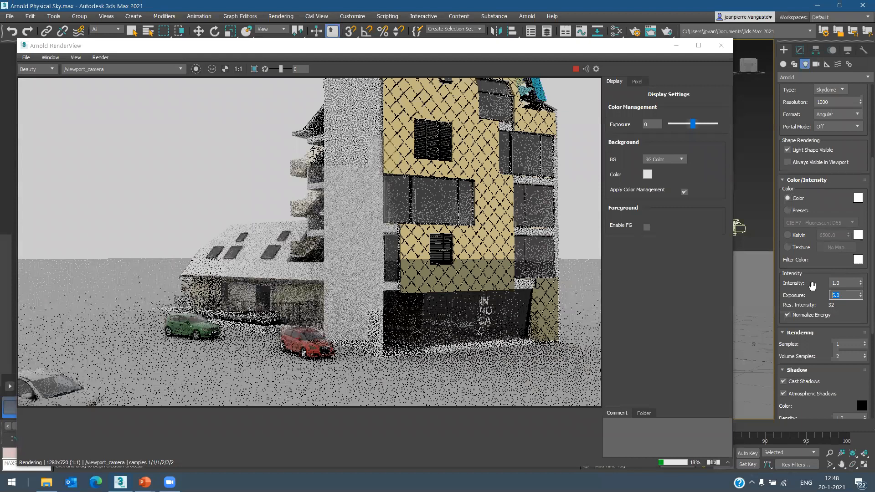
left_click(575, 69)
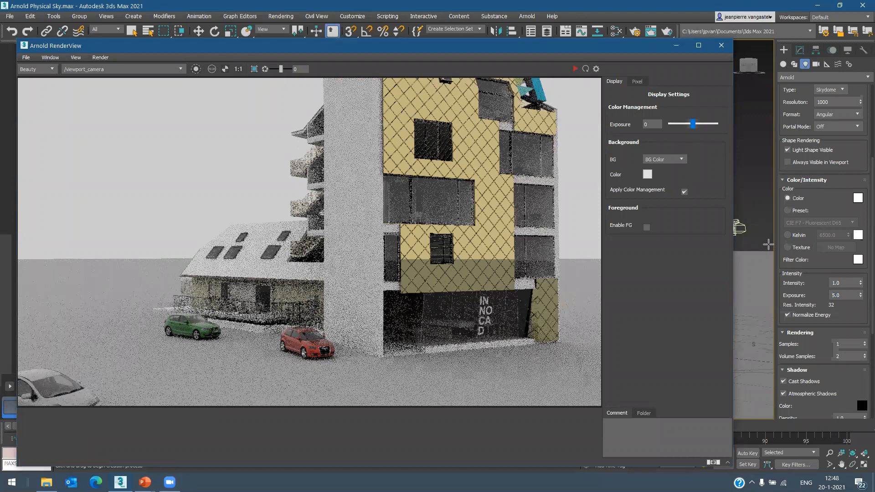
- Use a texture as the skydome light's color source and assign it Arnold's Physical Sky environment map
left_click(788, 248)
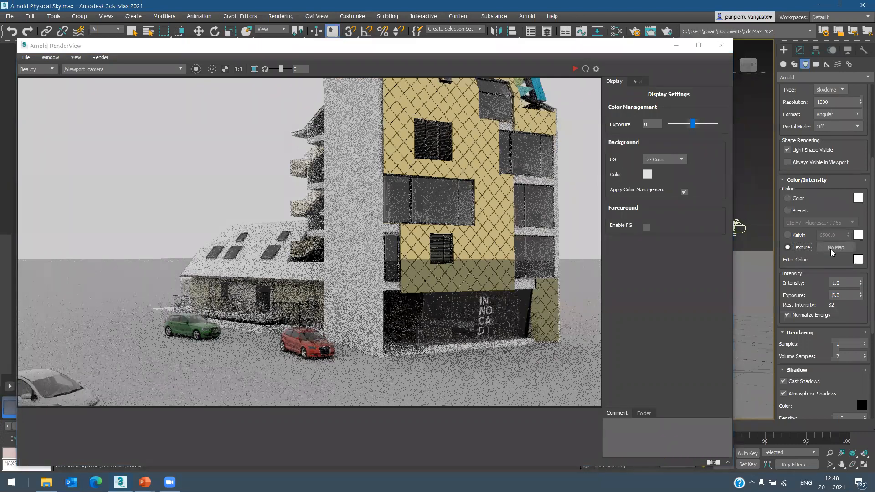
left_click(836, 247)
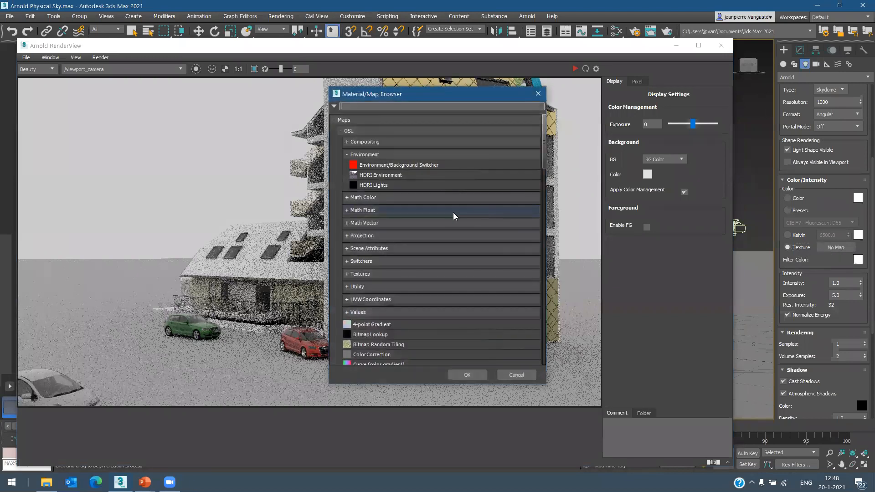
left_click_drag(544, 152, 533, 308)
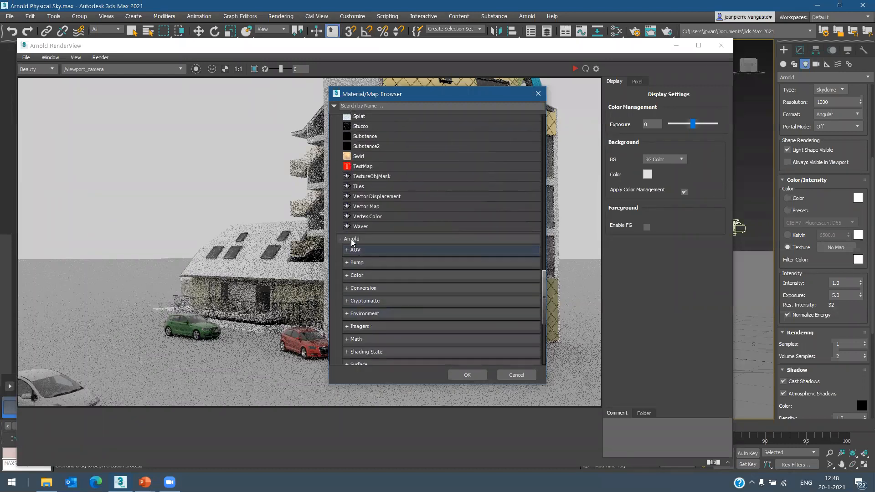
left_click(368, 313)
left_click(374, 324)
left_click(466, 375)
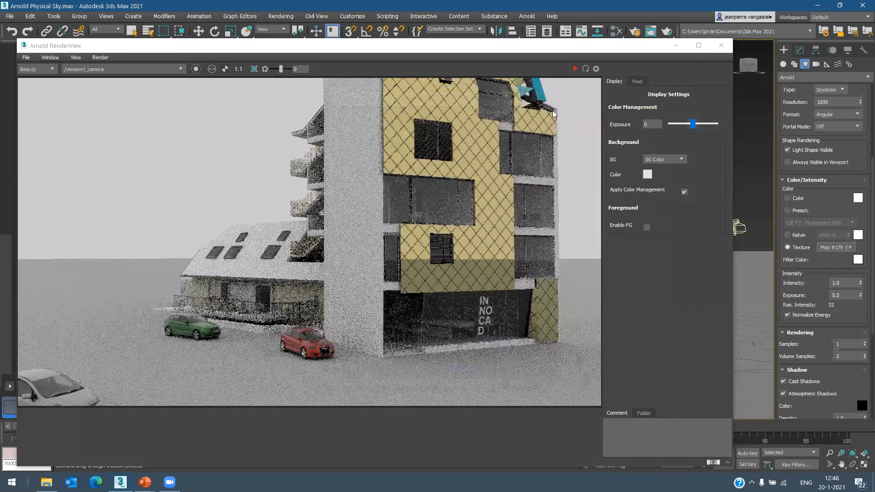
- Restart the live render with the sky texture and raise the skydome light's exposure to 5.9
left_click(575, 69)
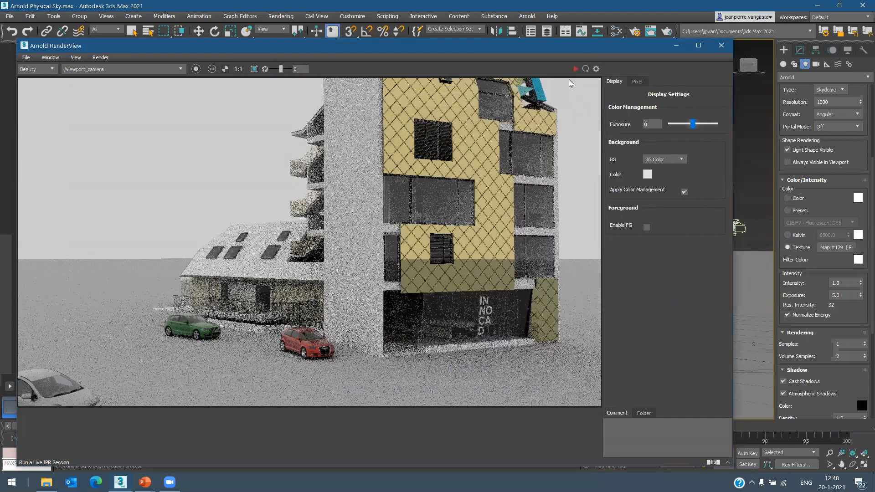
left_click(572, 71)
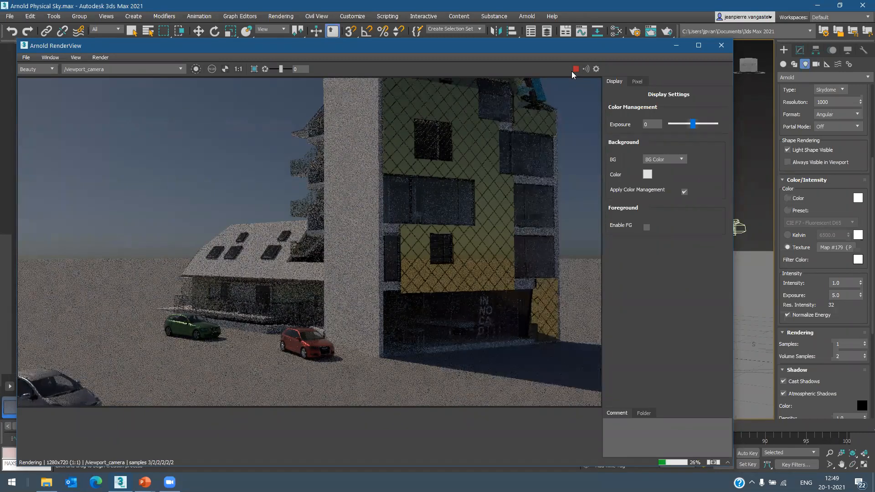
left_click(573, 71)
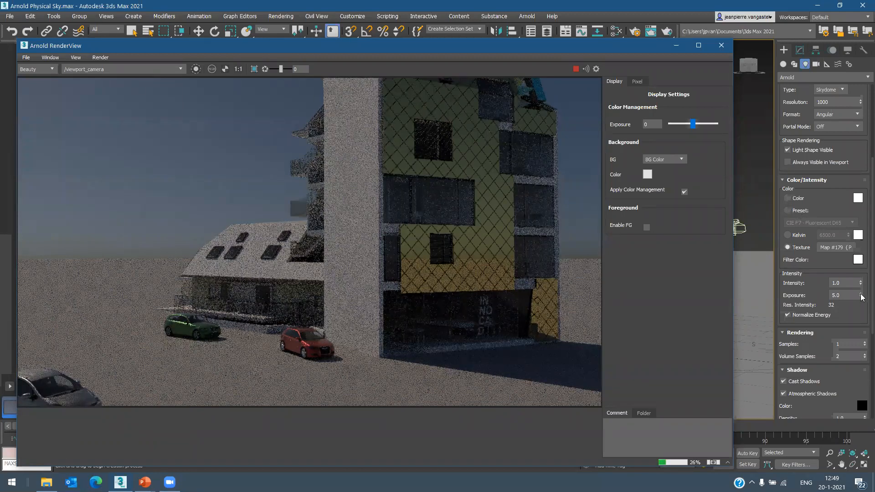
left_click_drag(862, 296, 860, 288)
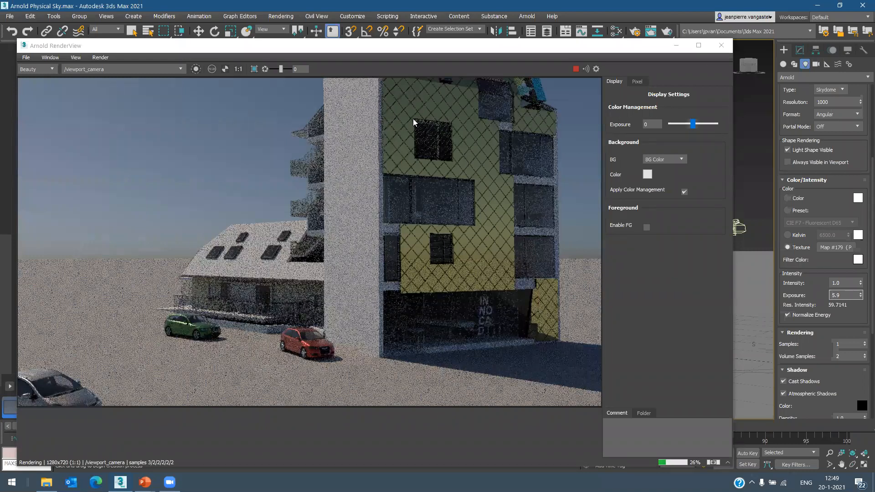
- Render the Camera_Exterior_North_Direction view and rebalance brightness with a light exposure of 4.0 and a display exposure of 3.27
left_click(113, 71)
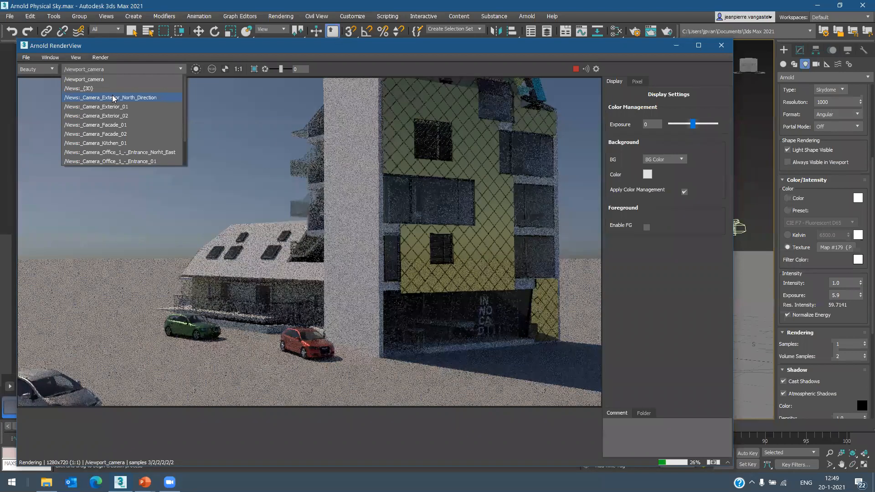
left_click(113, 97)
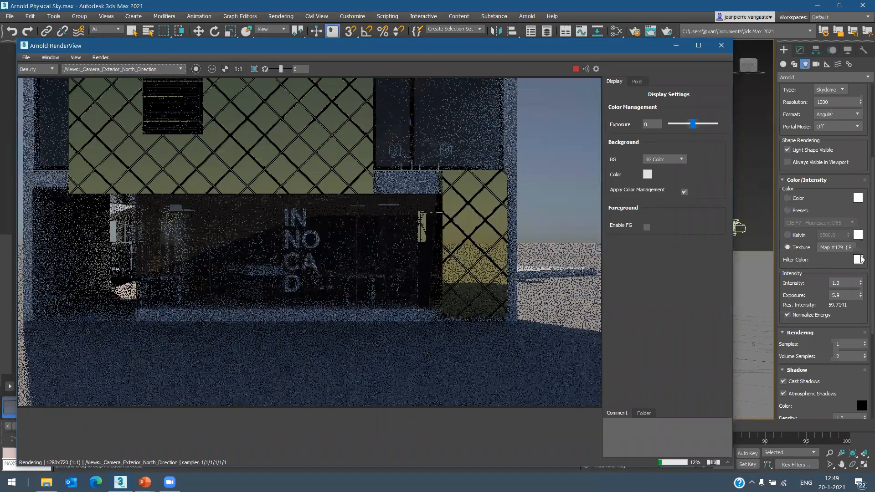
left_click_drag(861, 296, 861, 311)
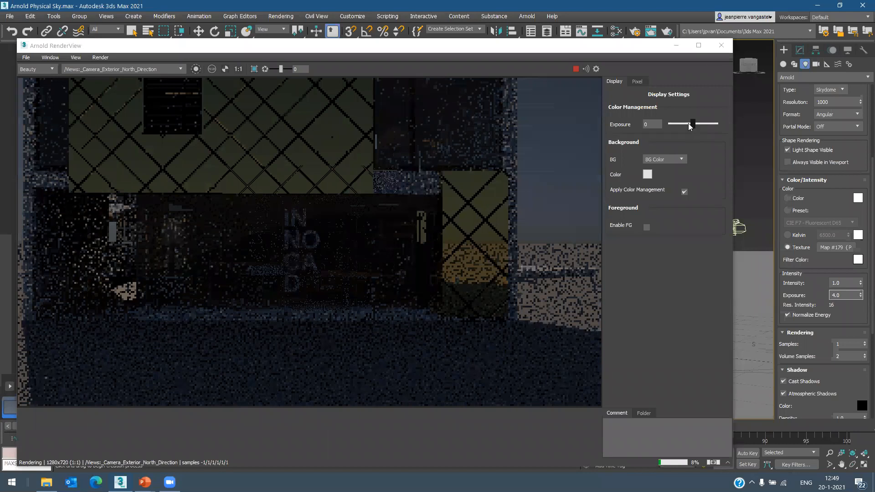
left_click_drag(691, 124, 707, 123)
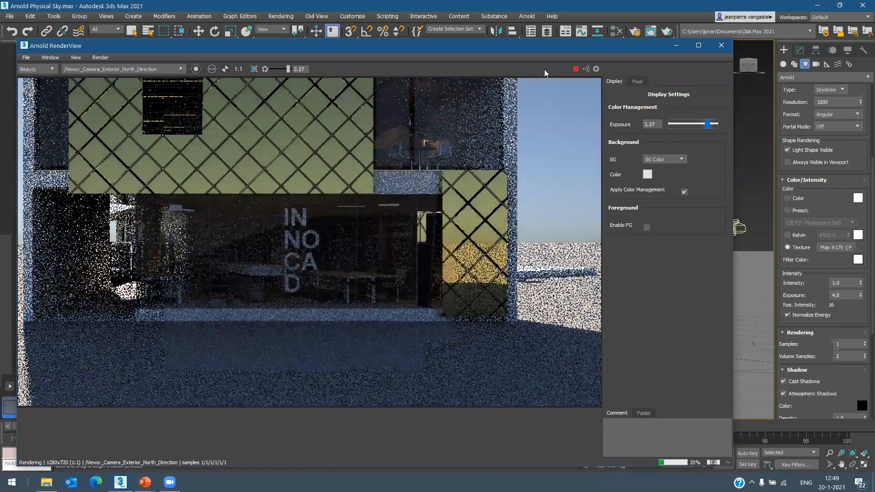
- Preview the {3D} view, return the render to the viewport camera, and stop and close RenderView
left_click(113, 69)
left_click(114, 88)
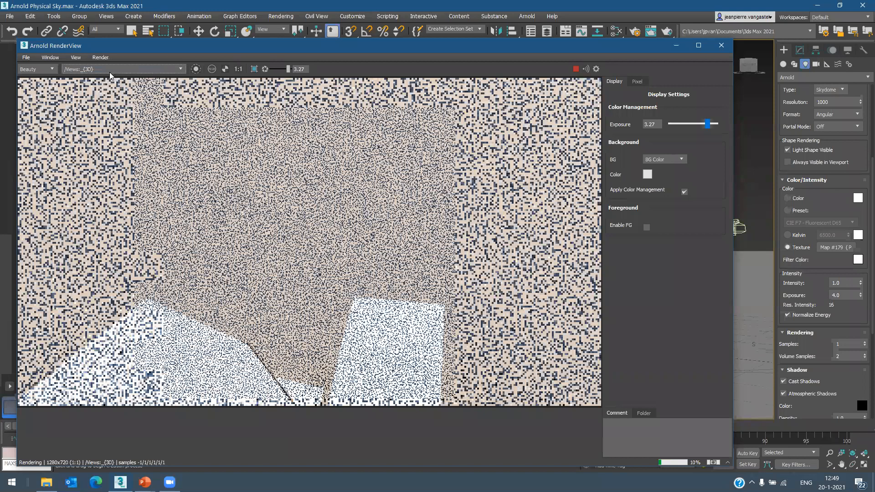
left_click(108, 71)
left_click(106, 80)
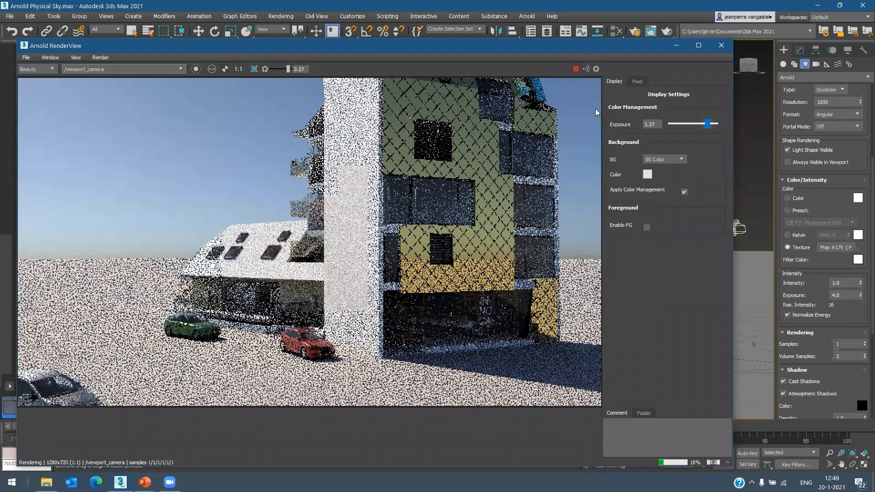
left_click(575, 69)
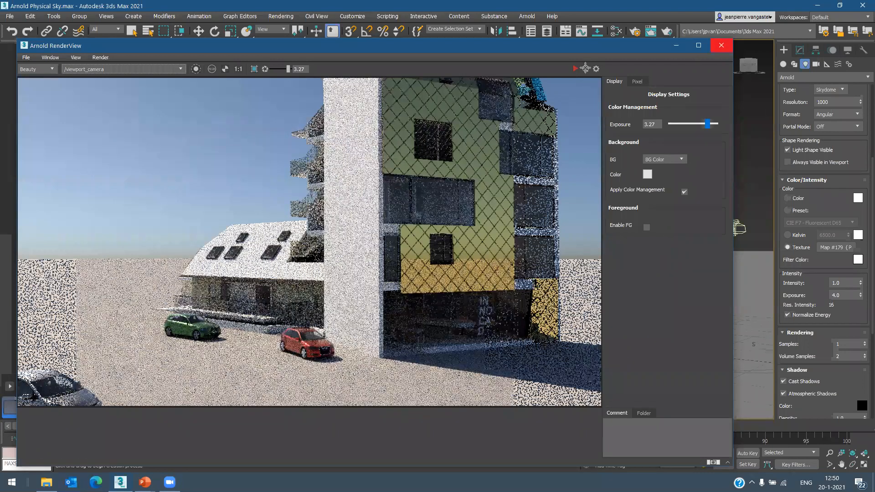
left_click(721, 45)
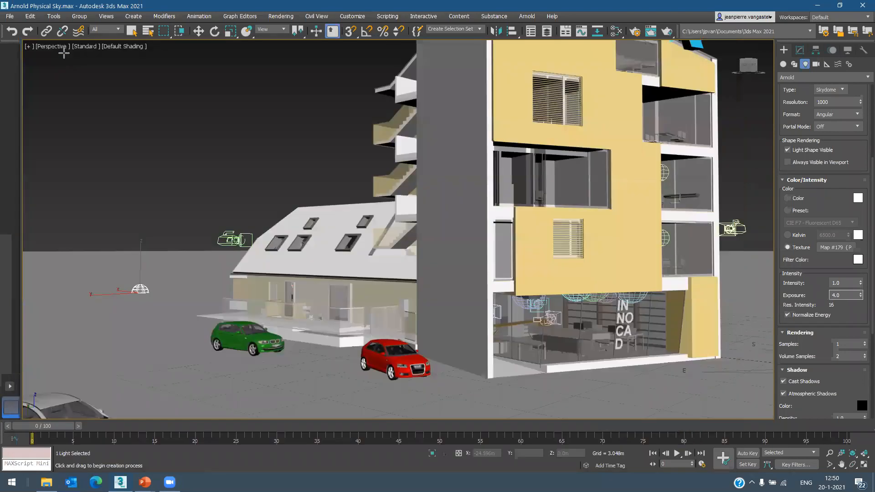
- Start opening another scene file, discarding the unsaved changes to the current scene
left_click(7, 18)
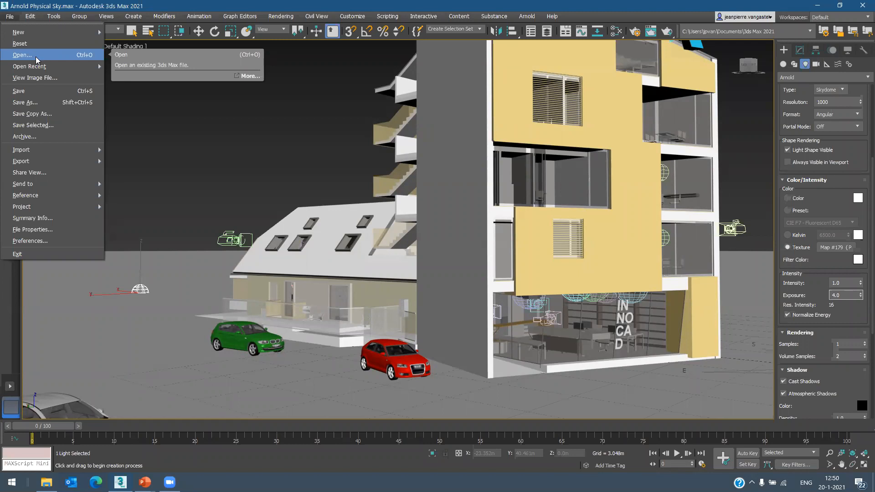
left_click(37, 59)
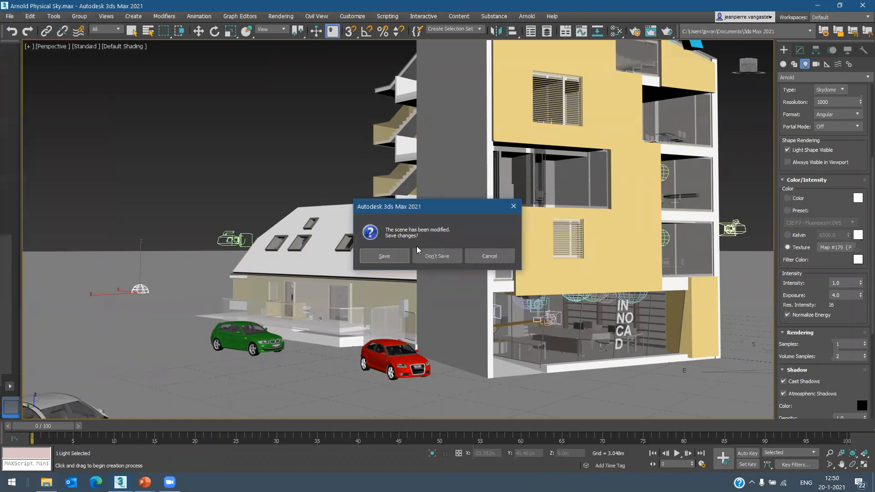
left_click(437, 256)
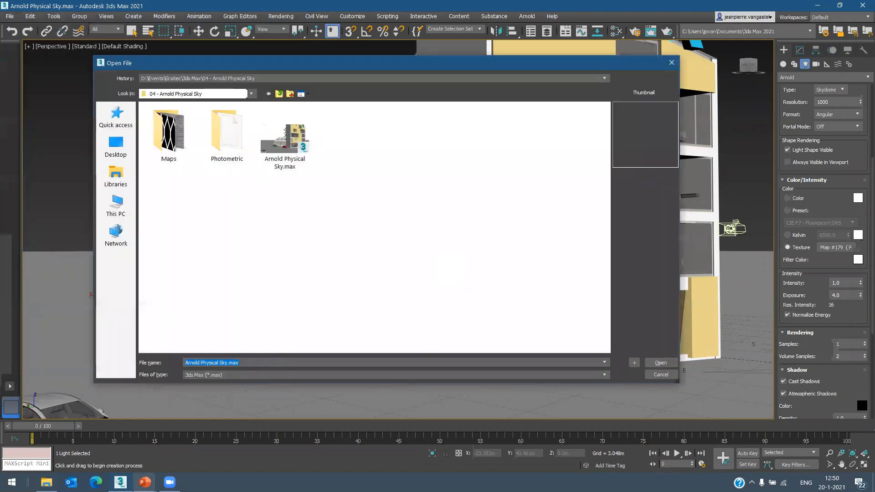
- Switch to the PowerPoint presentation, go through the Arnold Materials slides, and return to 3ds Max
mouse_move(164, 475)
left_click(199, 444)
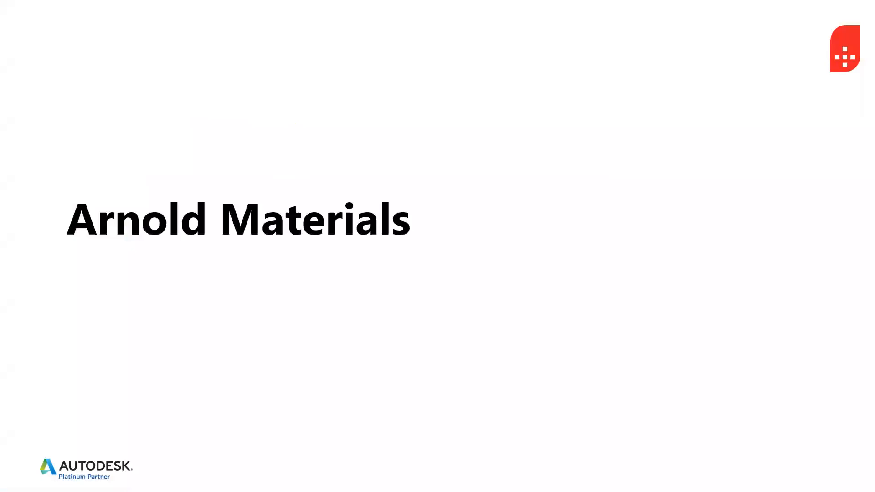
key("Right")
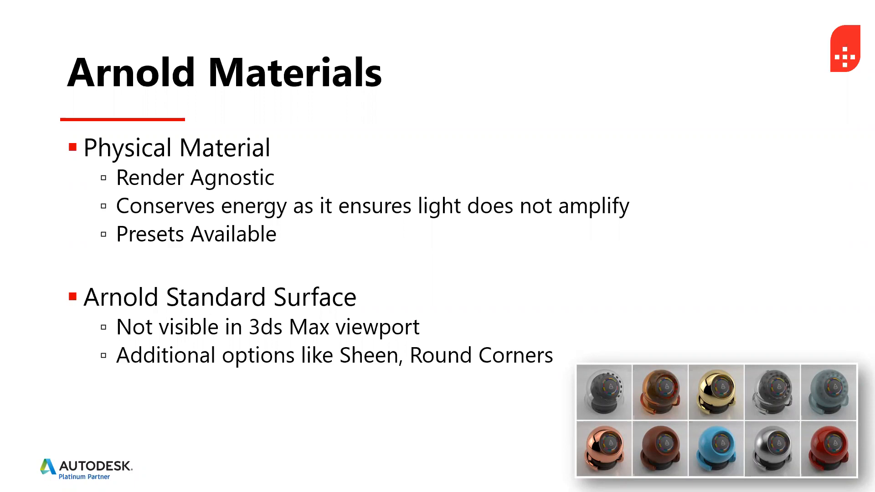
key("Right")
key("alt+Tab")
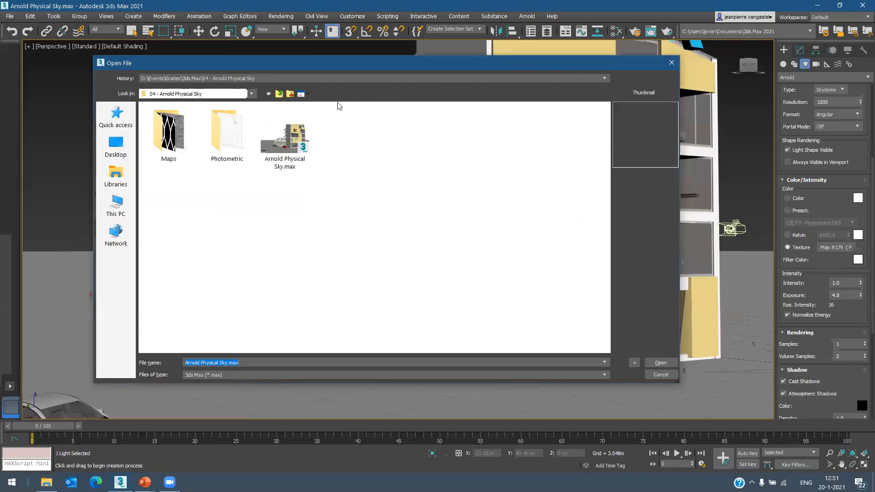
- Open 02 - Exterior.max from the 06 - Arnold Materials folder and adopt the file's unit scale
left_click(279, 94)
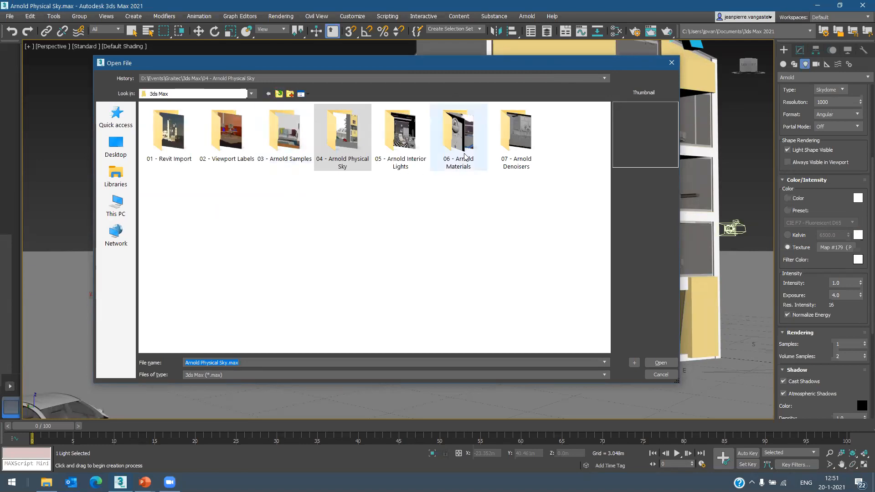
double_click(459, 139)
left_click(278, 143)
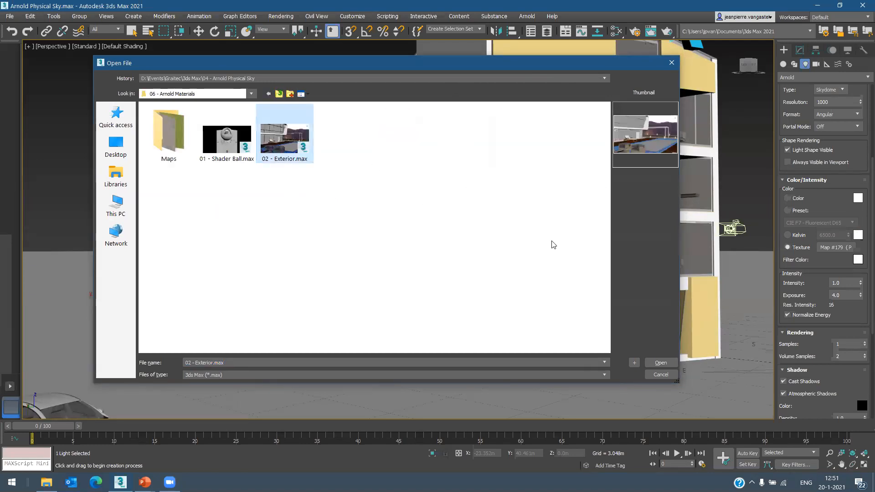
left_click(661, 363)
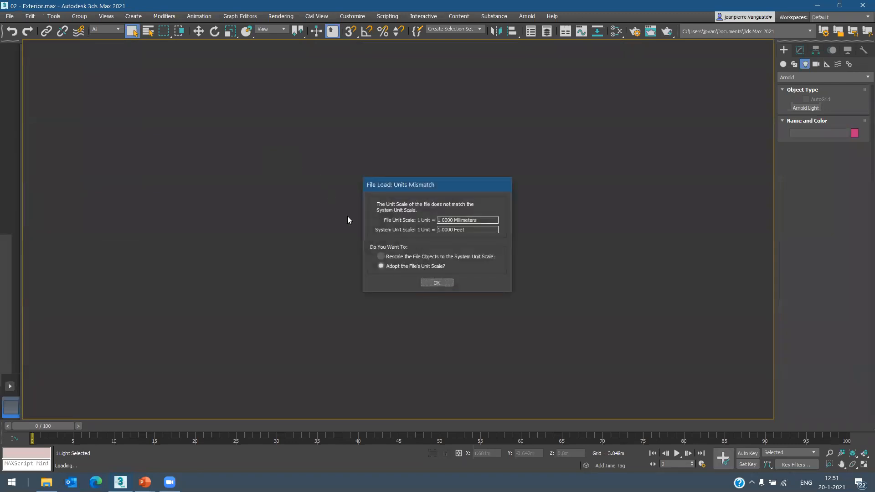
left_click(438, 283)
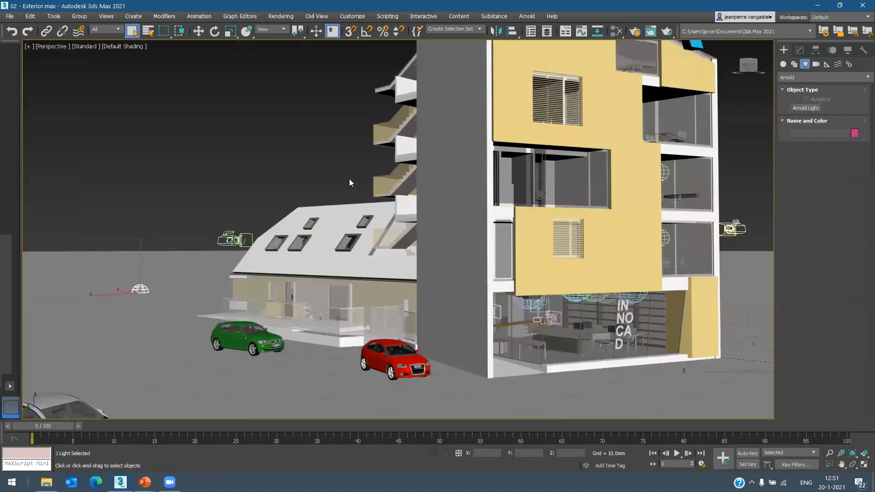
- Select an upper-floor glazed panel and open its Glass physical material for editing in the Slate Material Editor
left_click(278, 105)
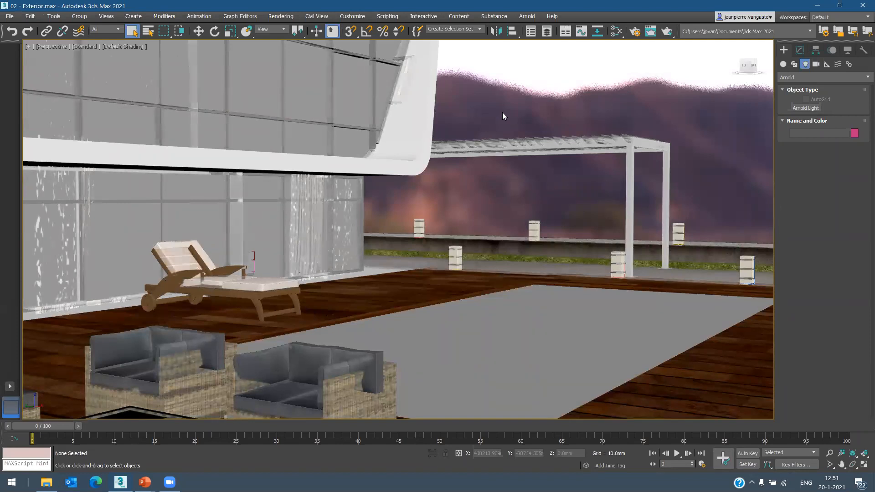
left_click(305, 88)
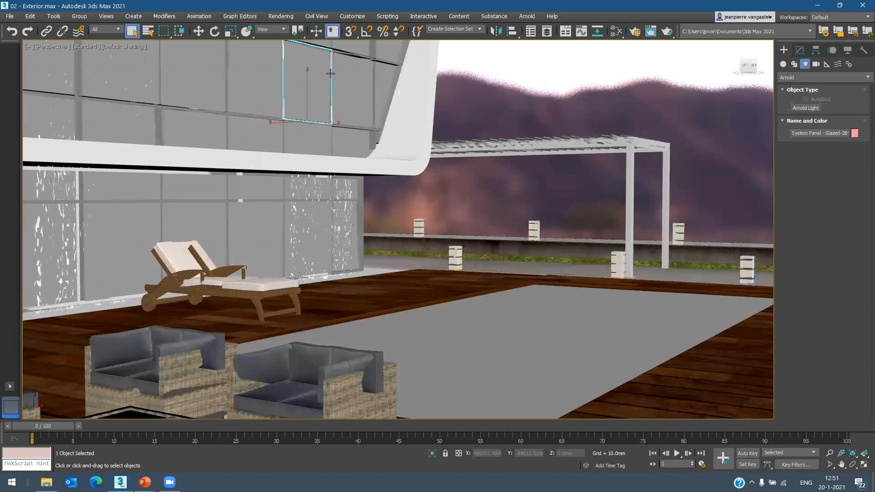
left_click(616, 31)
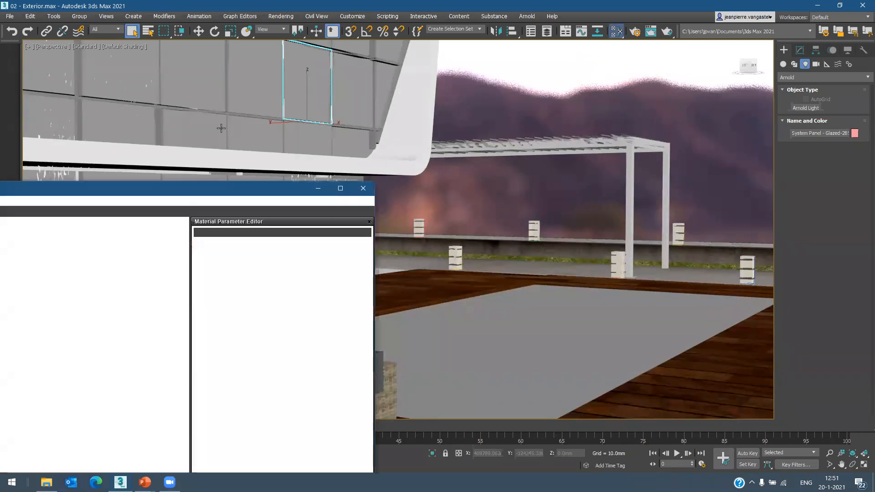
left_click_drag(210, 190, 600, 135)
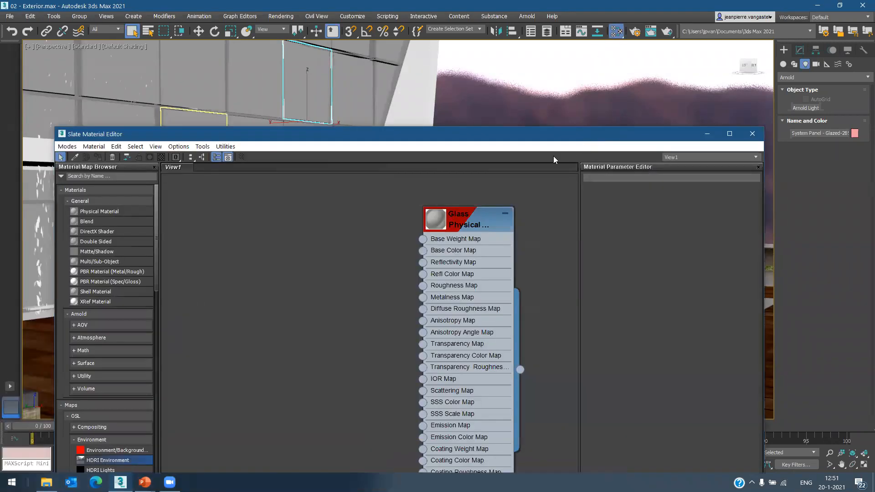
left_click_drag(457, 218, 274, 219)
left_click(94, 146)
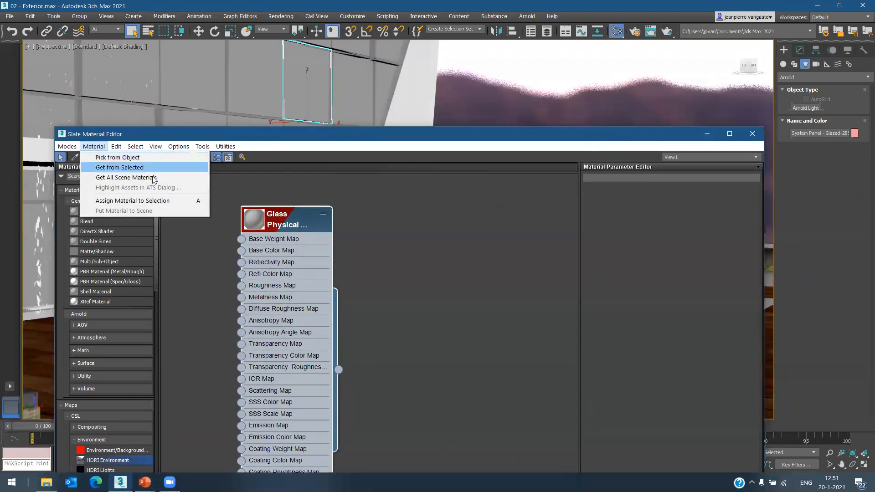
double_click(291, 217)
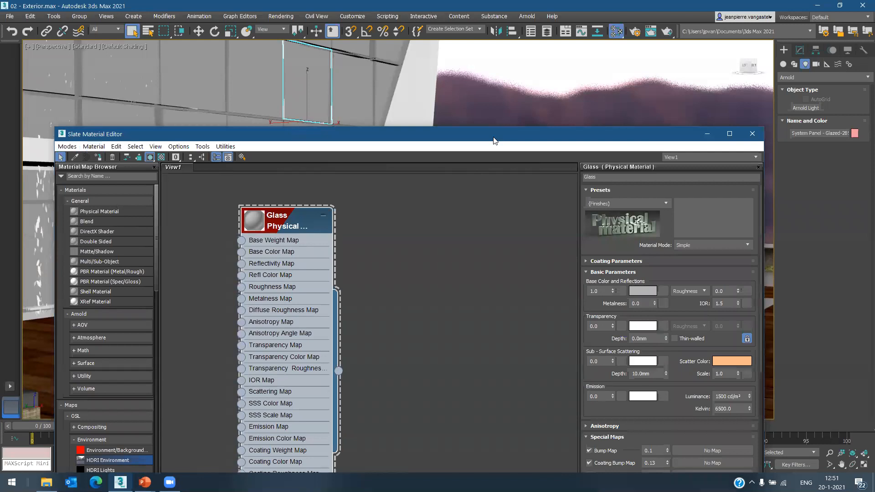
- Move the material editor aside and bring up Arnold RenderView with a live render of the pool terrace
left_click_drag(494, 137, 300, 103)
left_click_drag(101, 181, 283, 168)
left_click_drag(390, 105, 103, 82)
left_click(527, 18)
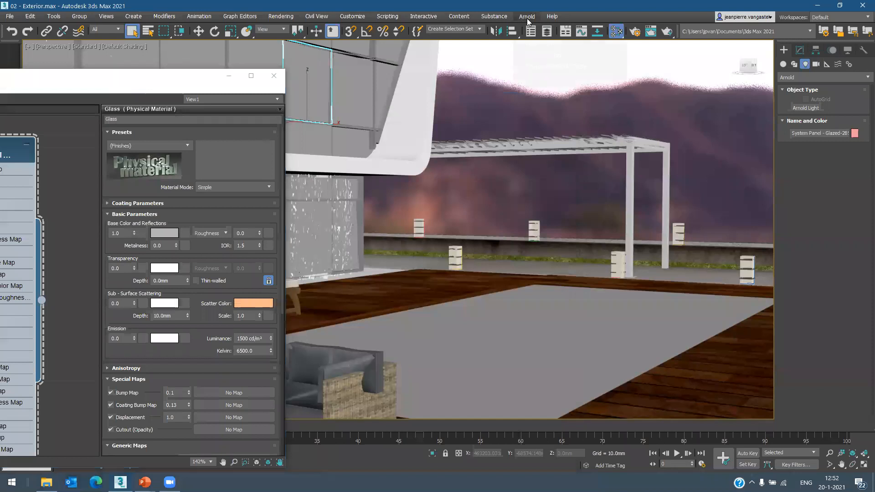
left_click(576, 33)
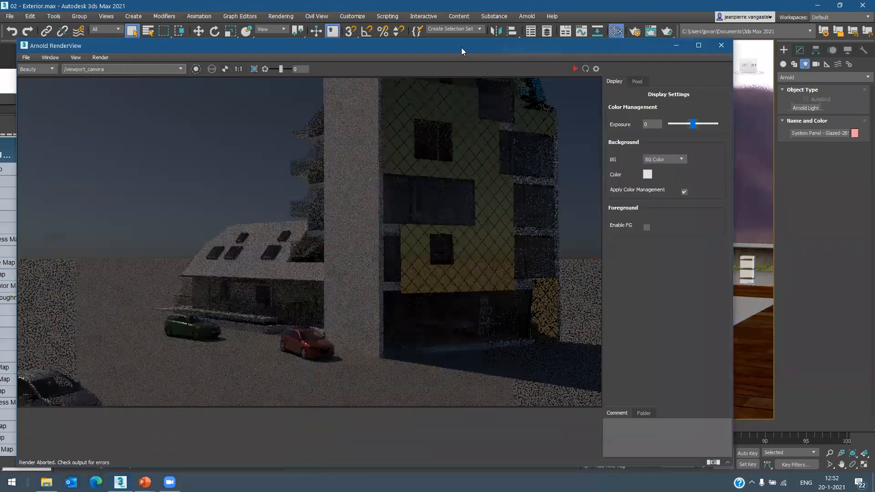
left_click_drag(461, 48, 640, 59)
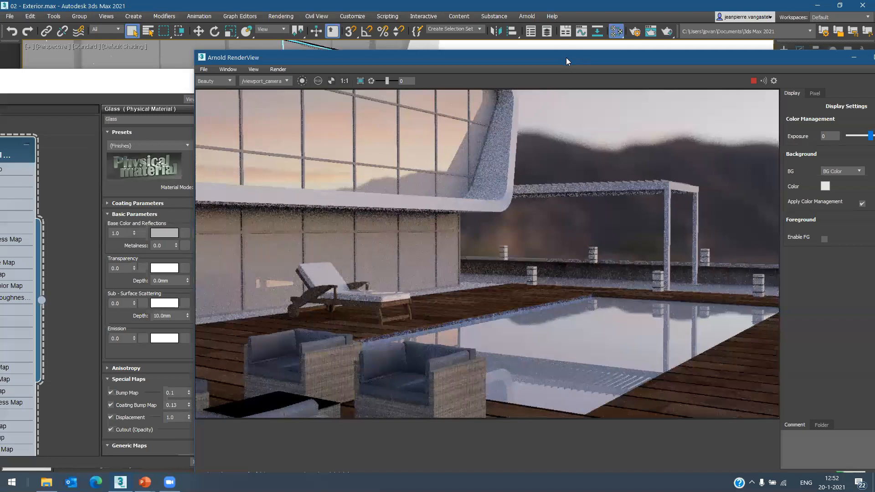
- Arrange the Glass material parameters and the live render side by side
left_click_drag(566, 57, 632, 58)
left_click(140, 82)
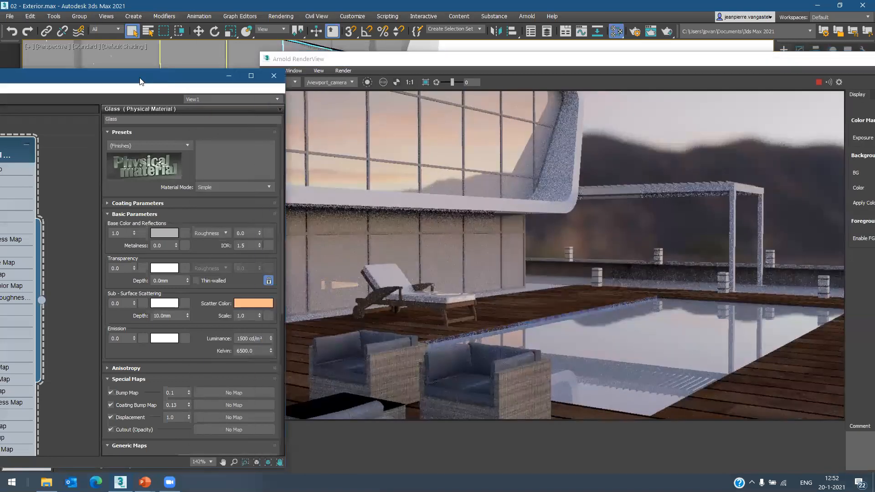
left_click_drag(140, 82, 99, 62)
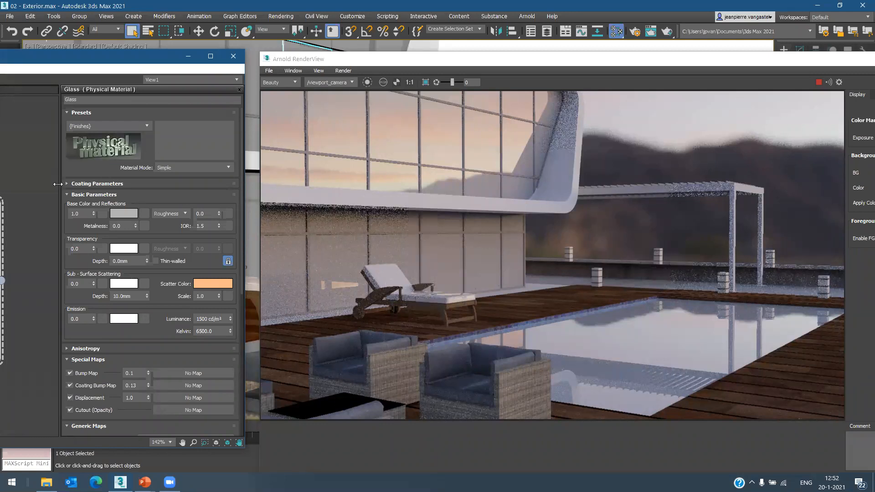
left_click(500, 59)
left_click_drag(500, 59, 525, 52)
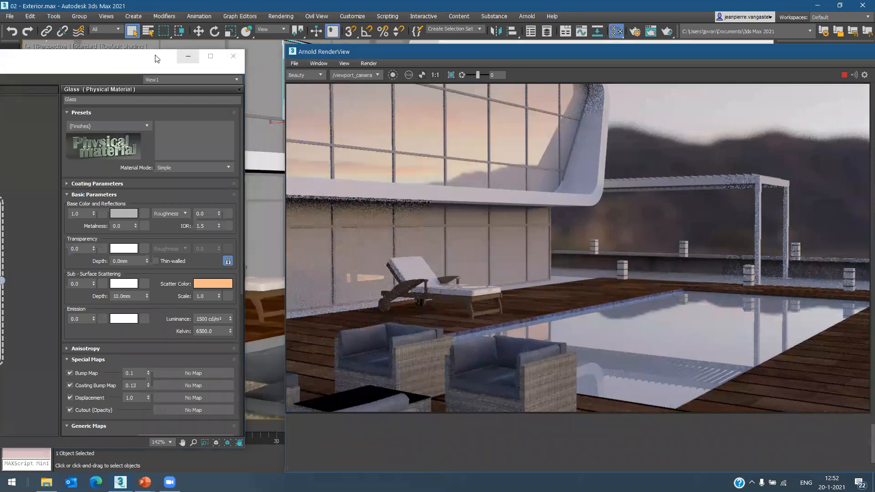
left_click(141, 60)
left_click_drag(142, 59, 217, 51)
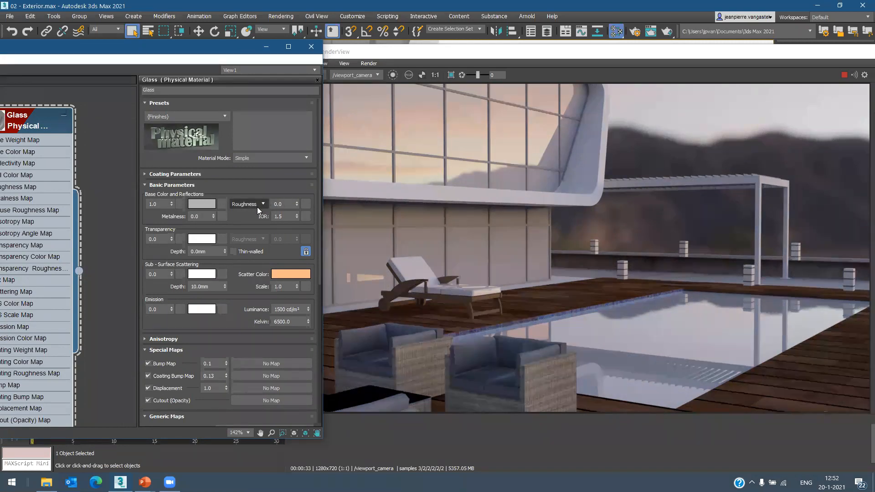
- Set the Glass material's transparency to 1.0 and reposition the windows to uncover the whole render
double_click(149, 239)
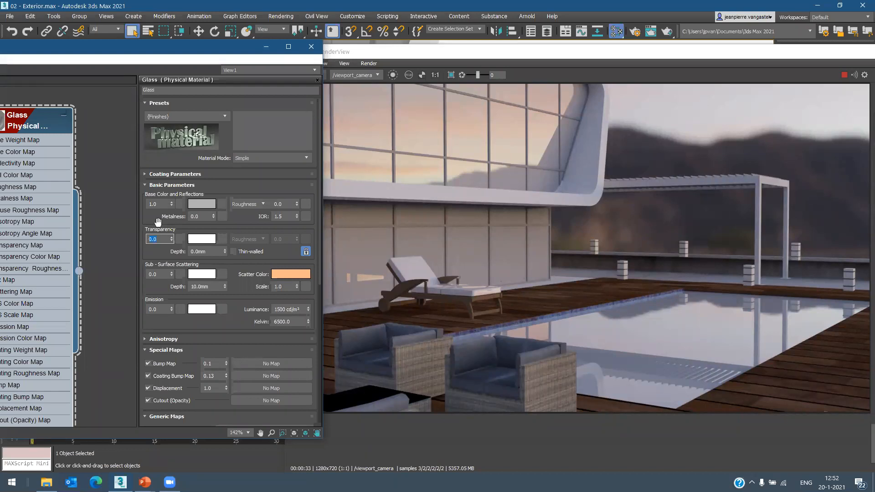
key("Return")
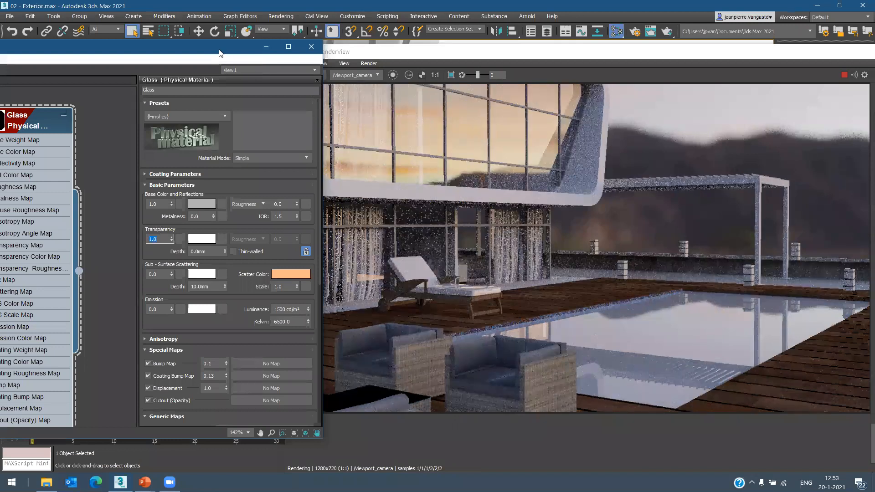
left_click_drag(215, 51, 160, 52)
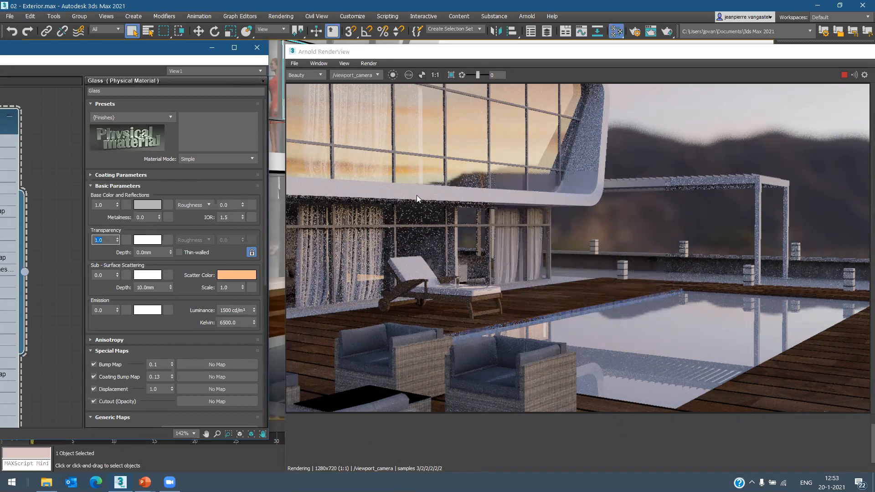
left_click_drag(515, 51, 515, 46)
- Tint the Glass material's transparency color a pale cyan-blue
left_click(225, 217)
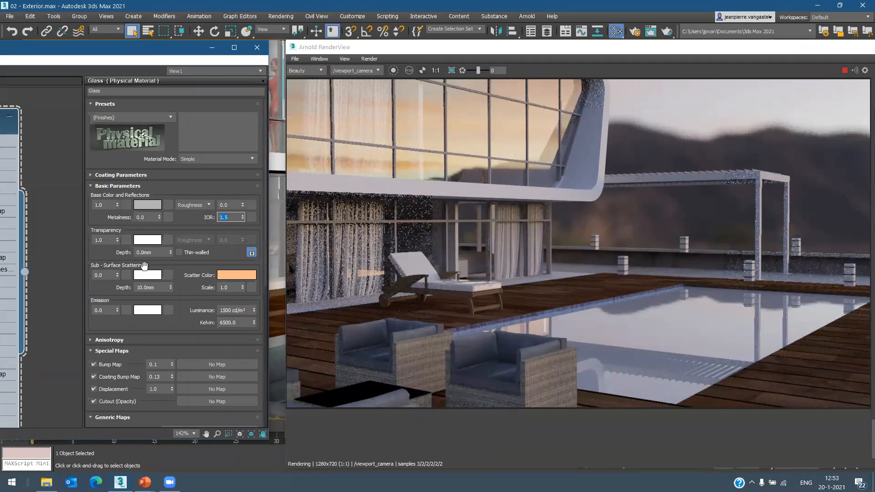
left_click(147, 240)
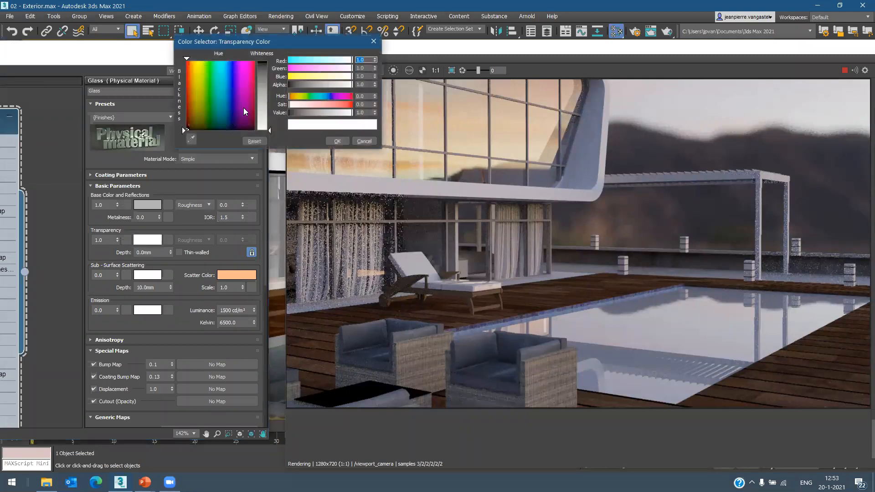
left_click(222, 86)
left_click_drag(270, 131, 270, 113)
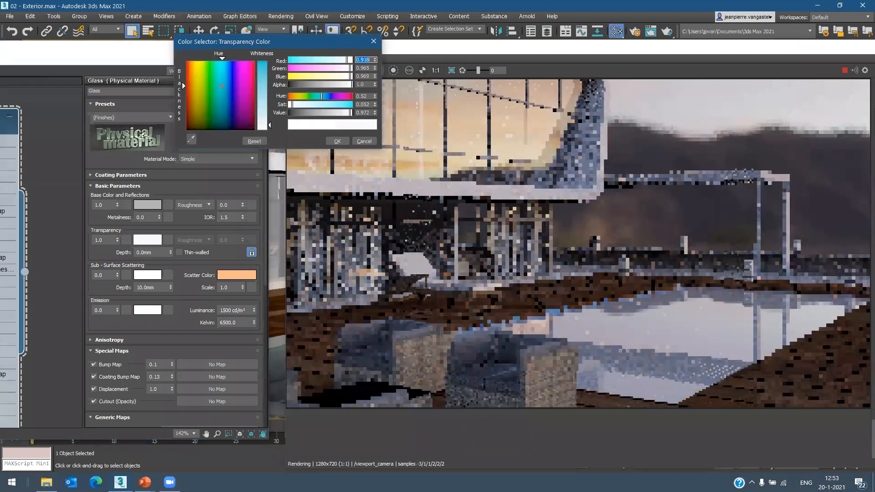
left_click(337, 142)
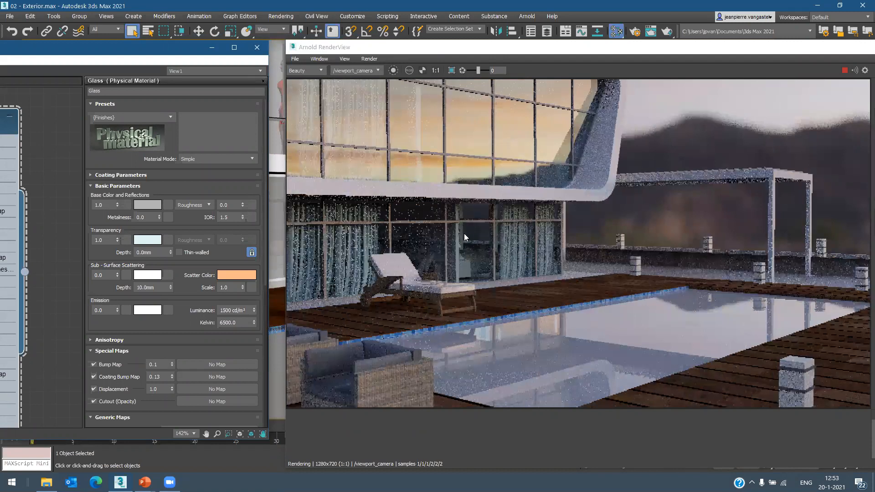
- Try a roughness of 0.1 on the Glass material and restore it to 0
left_click_drag(228, 204, 218, 204)
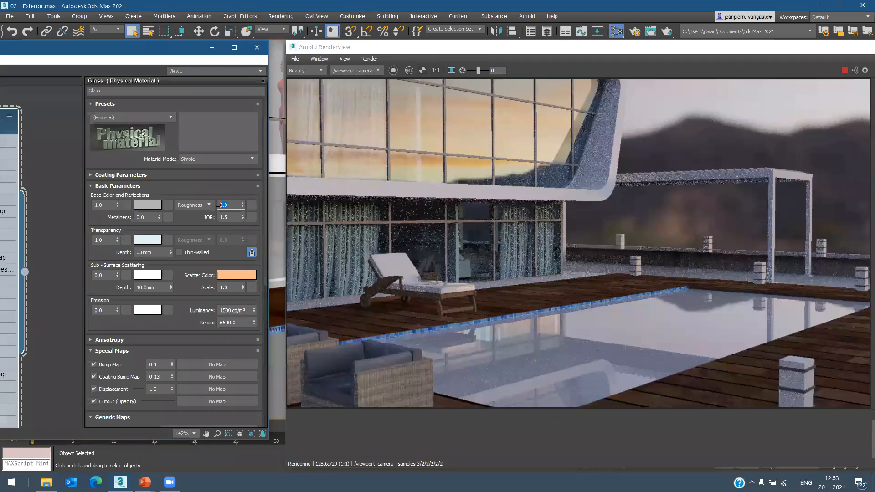
type("0.1")
key("Return")
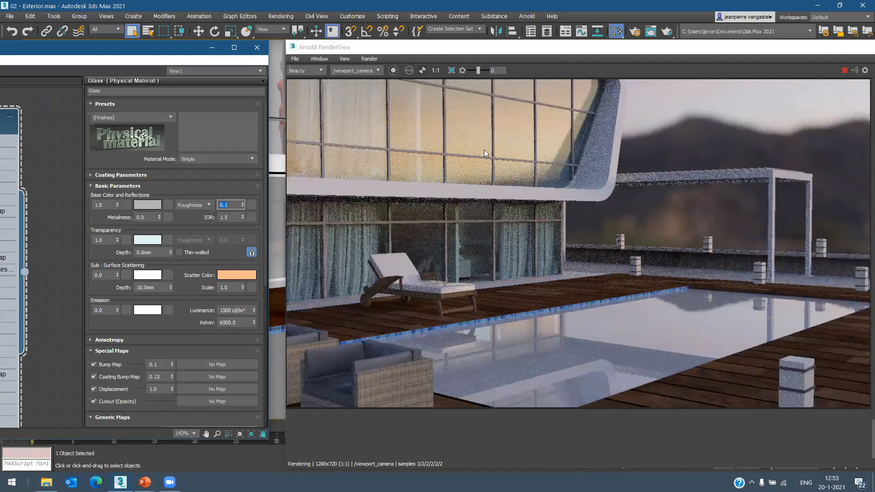
type("0")
key("Return")
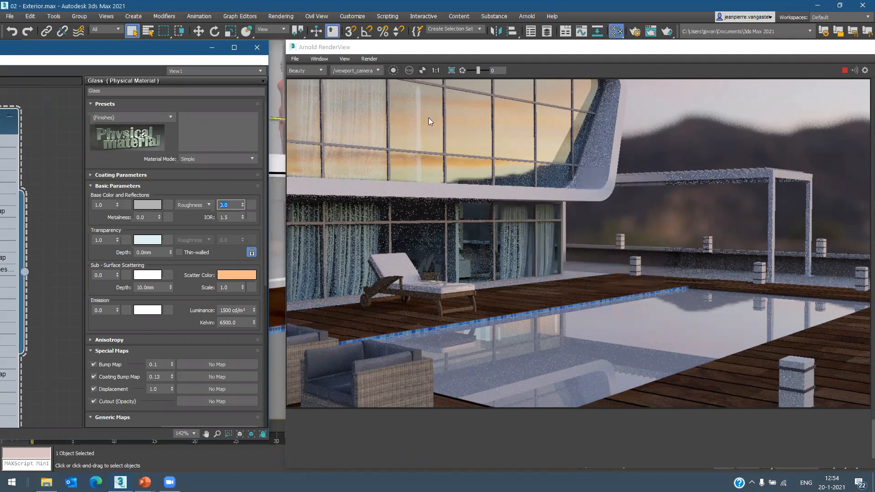
- Select the pool water in the render and load its material from the selected object into the material editor
left_click(670, 320)
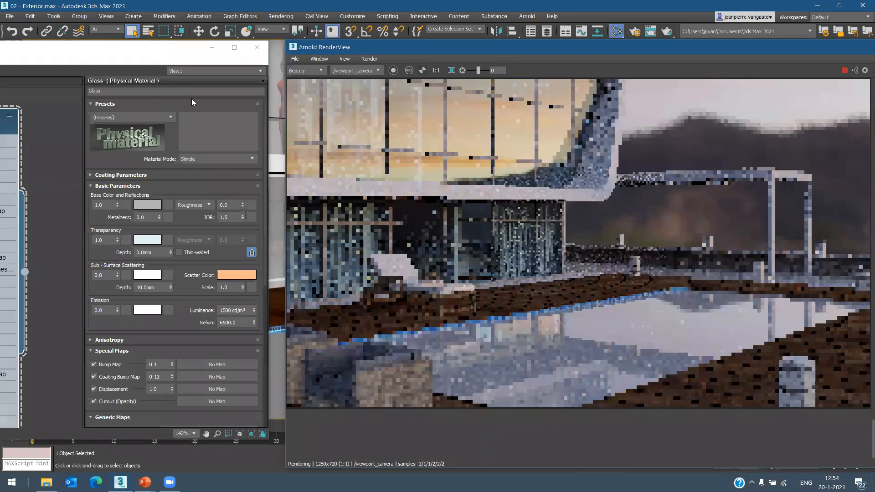
left_click_drag(136, 57, 563, 67)
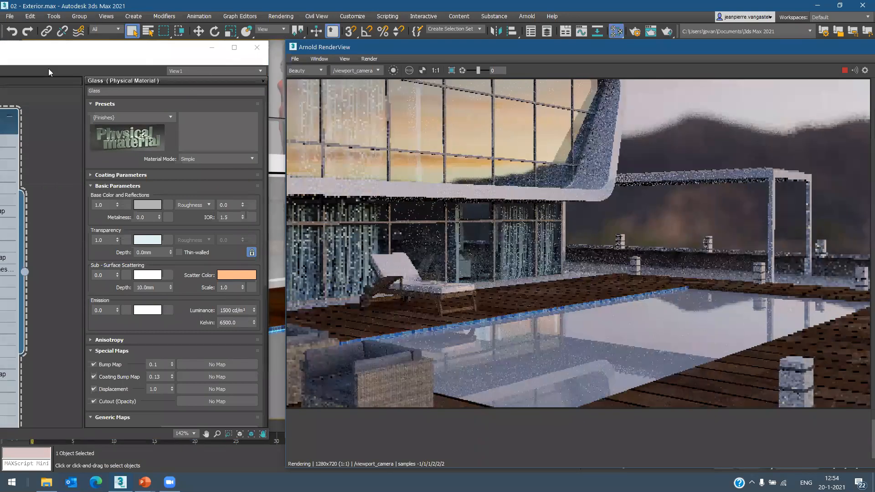
left_click(31, 71)
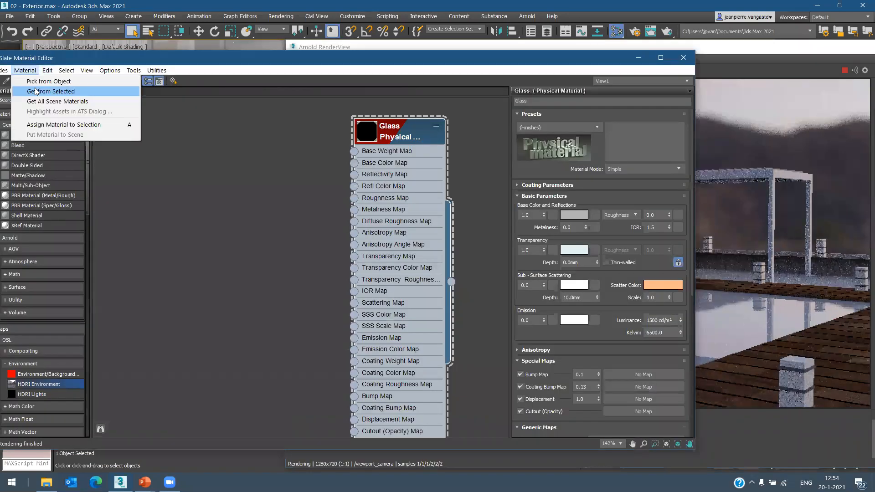
left_click(36, 92)
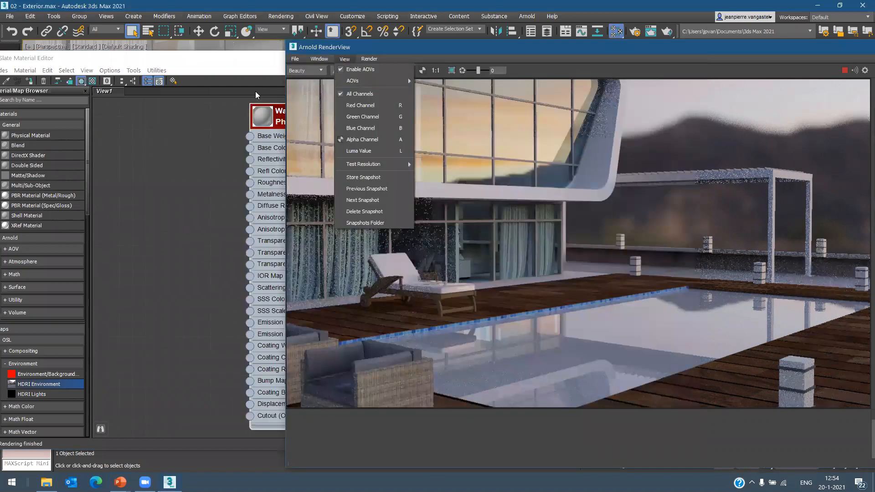
left_click(249, 122)
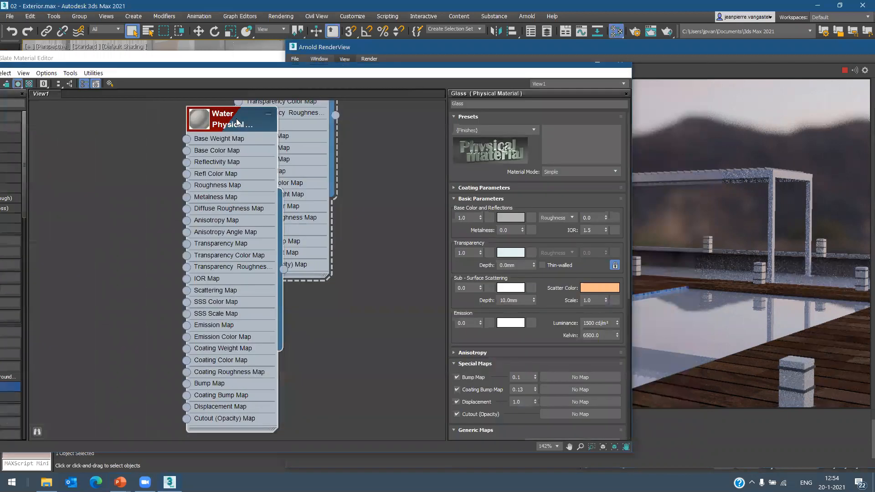
left_click_drag(388, 68, 182, 80)
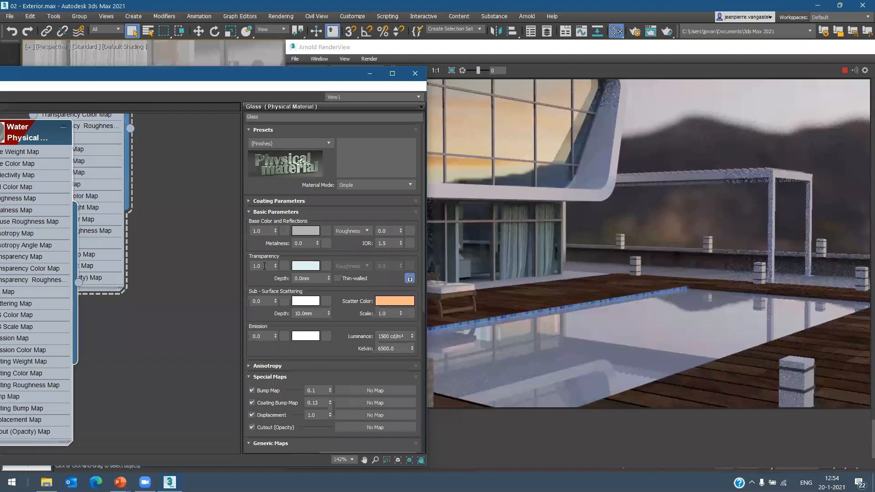
- Open the Water material's parameters and set its transparency to 1.0
left_click(36, 137)
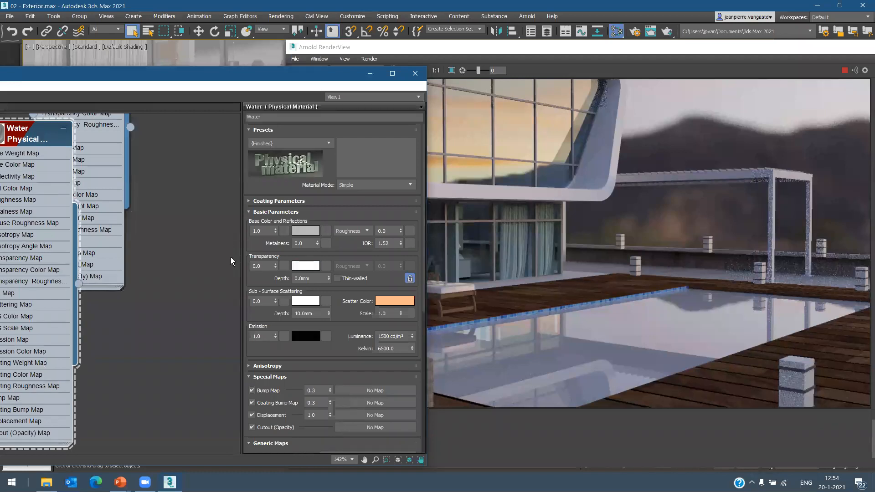
type("1")
key("Return")
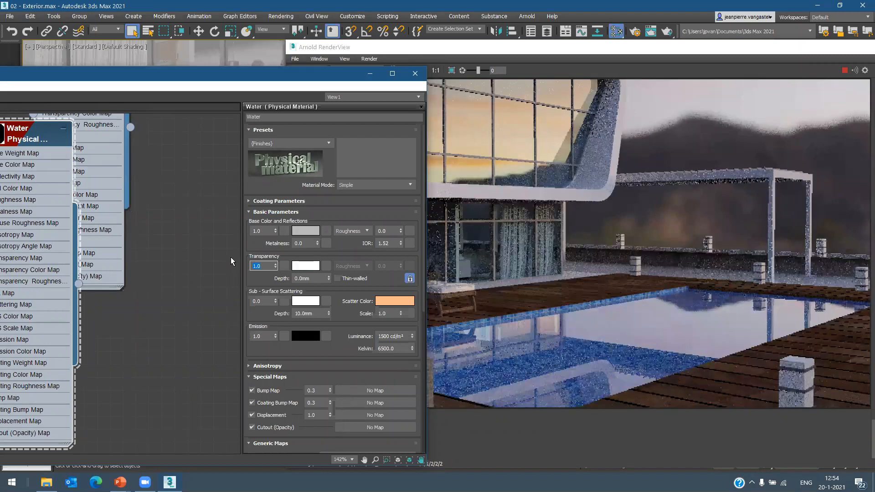
- Try transparency depths of 2000 mm and 500 mm on the Water material, and finish with 100 mm
double_click(315, 279)
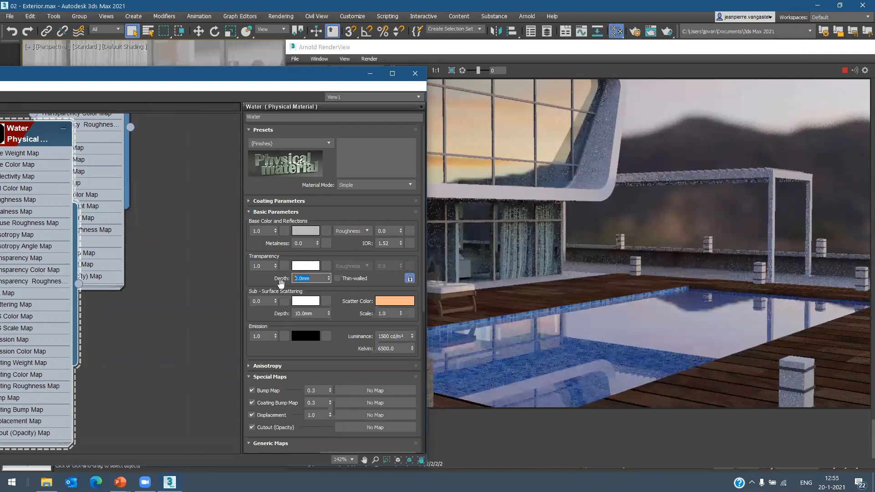
type("2000")
key("Return")
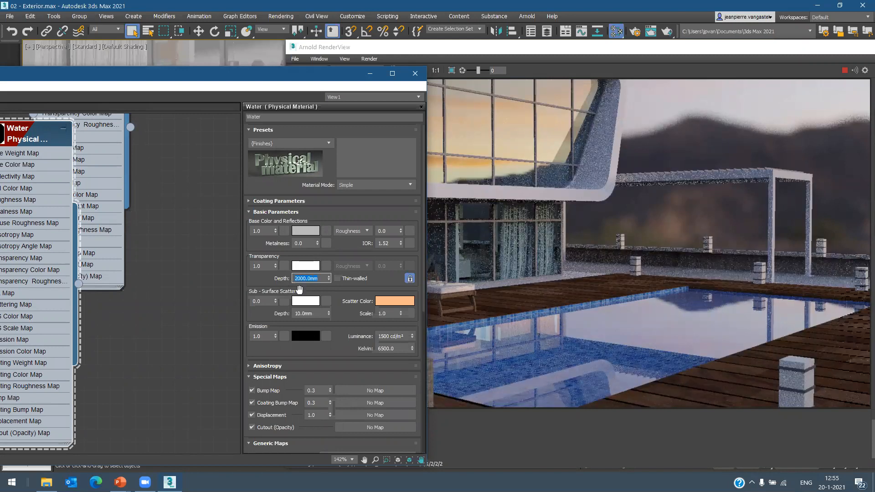
type("500")
key("Return")
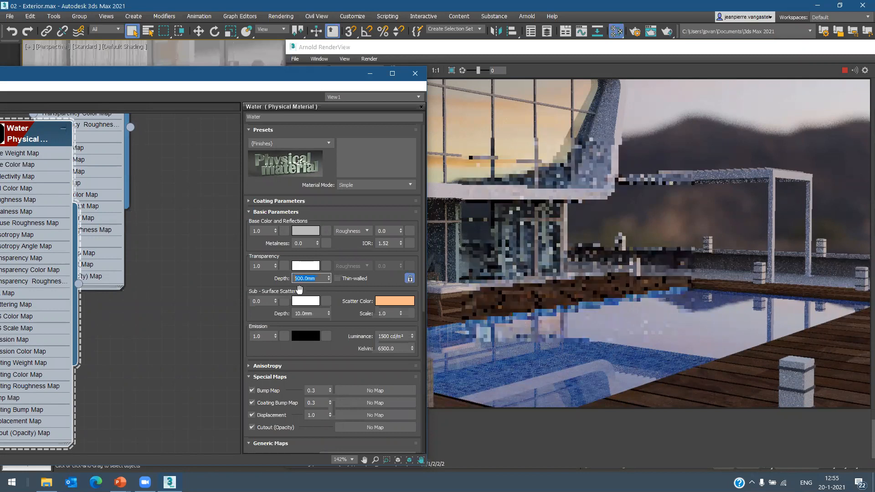
type("100")
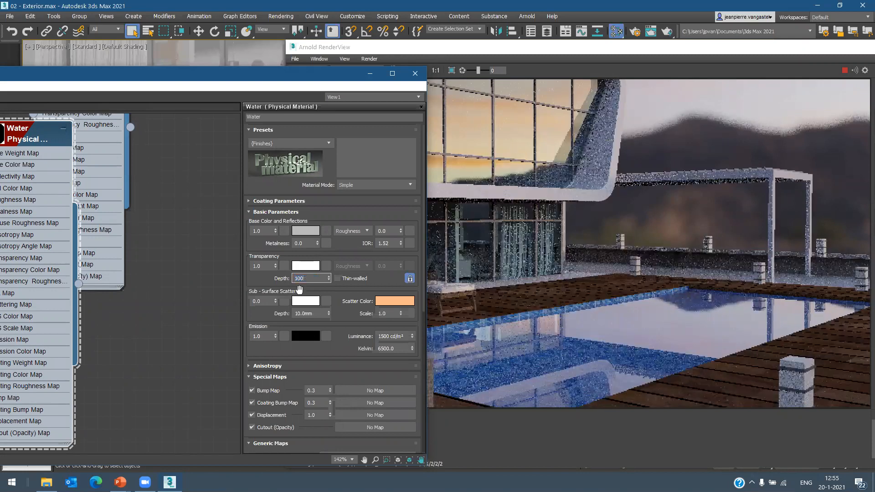
key("Return")
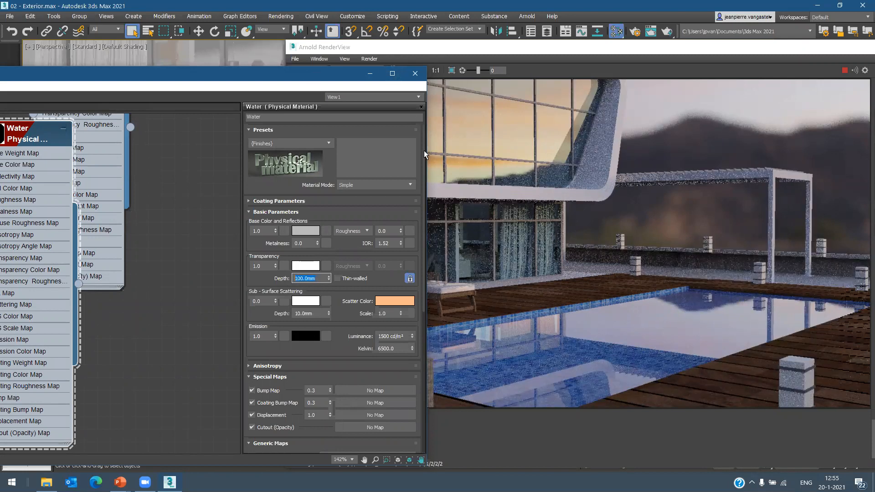
- Move the material editor off the render and stop the live Arnold render
left_click_drag(318, 78, 547, 83)
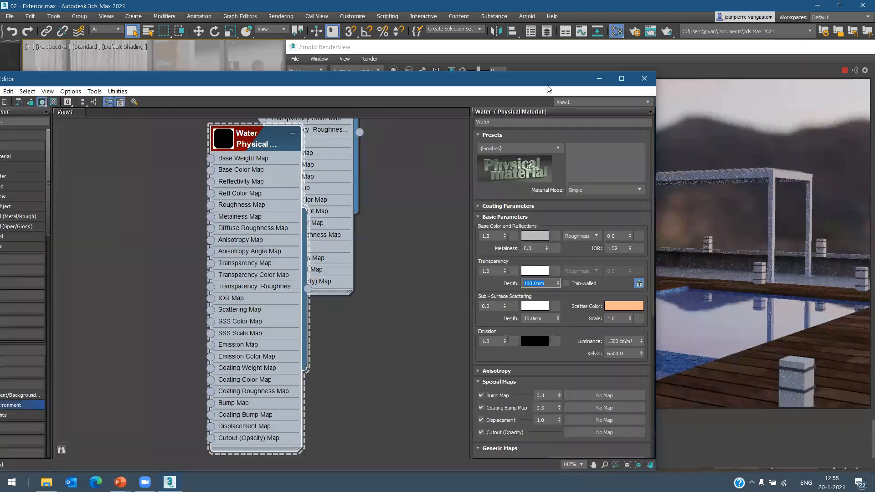
left_click(845, 71)
left_click(845, 71)
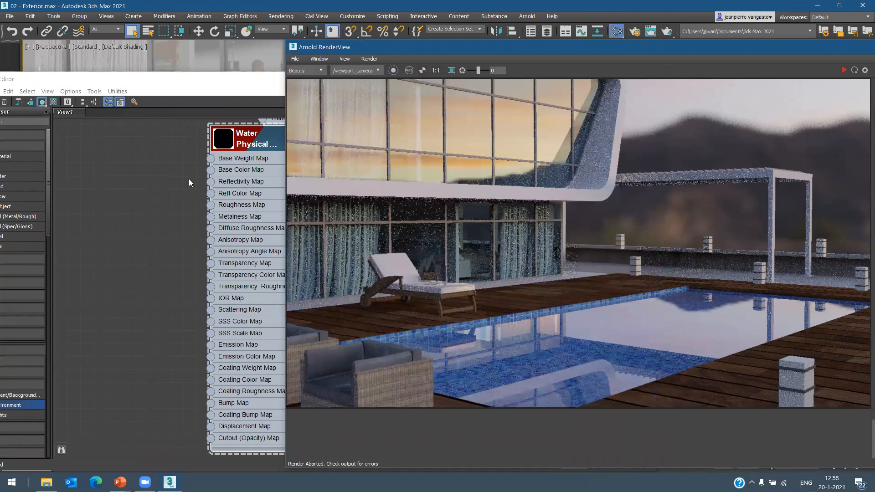
- Switch to the Edge browser, go to textures.com and open the Castle Floor material from its PBR Materials collection
left_click(95, 482)
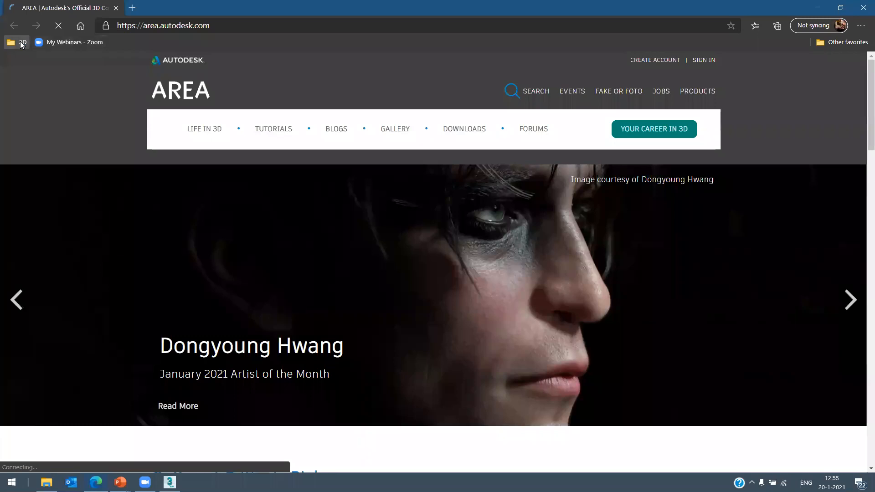
left_click(20, 41)
left_click(71, 188)
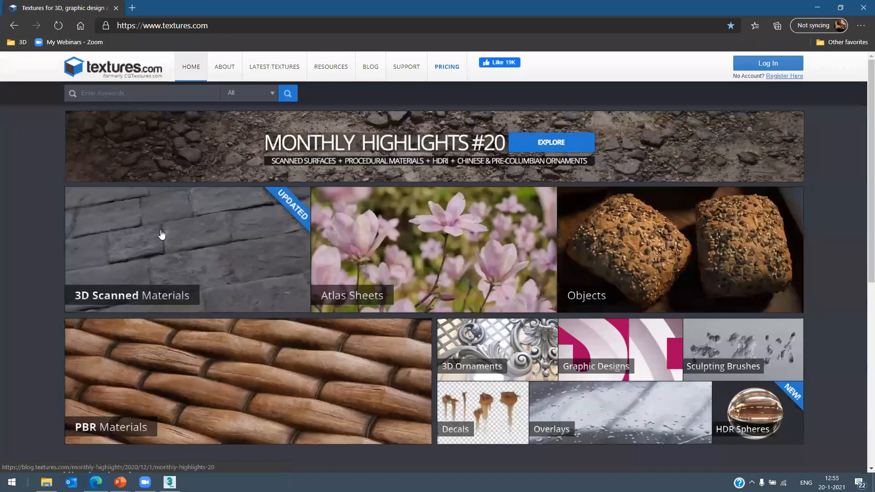
scroll(169, 315, "down", 2)
left_click(187, 300)
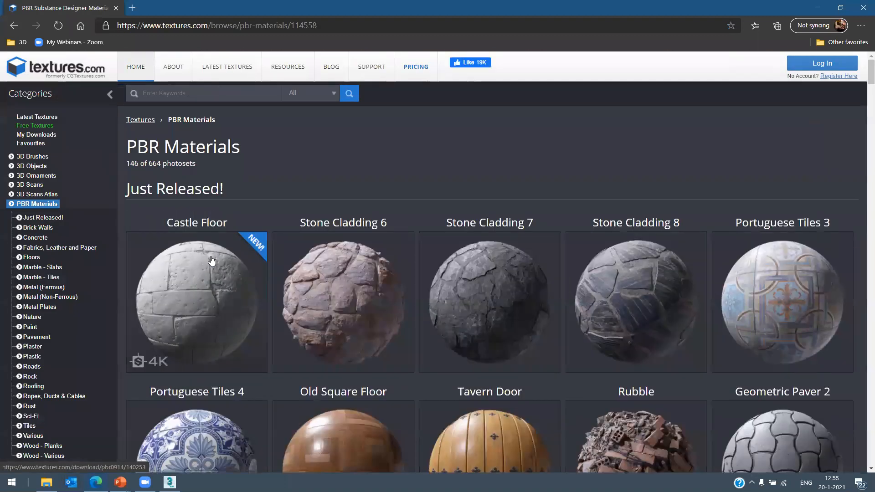
scroll(212, 260, "down", 1)
left_click(212, 261)
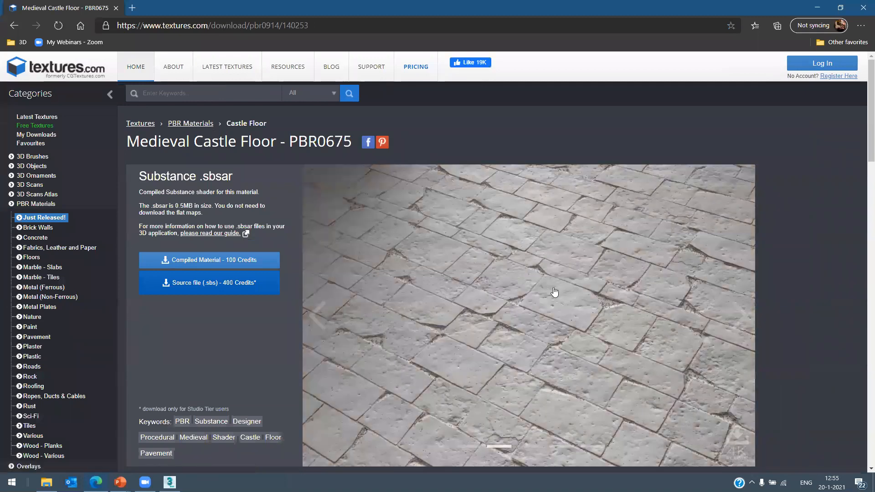
- Examine the flat maps offered for the castle floor texture (albedo, normal, height and roughness) and return to 3ds Max
scroll(826, 297, "down", 9)
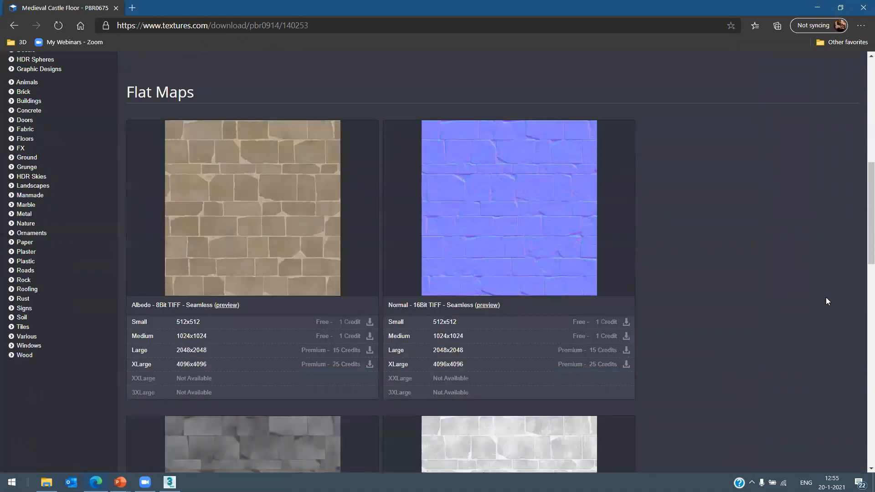
scroll(352, 284, "up", 1)
mouse_move(266, 254)
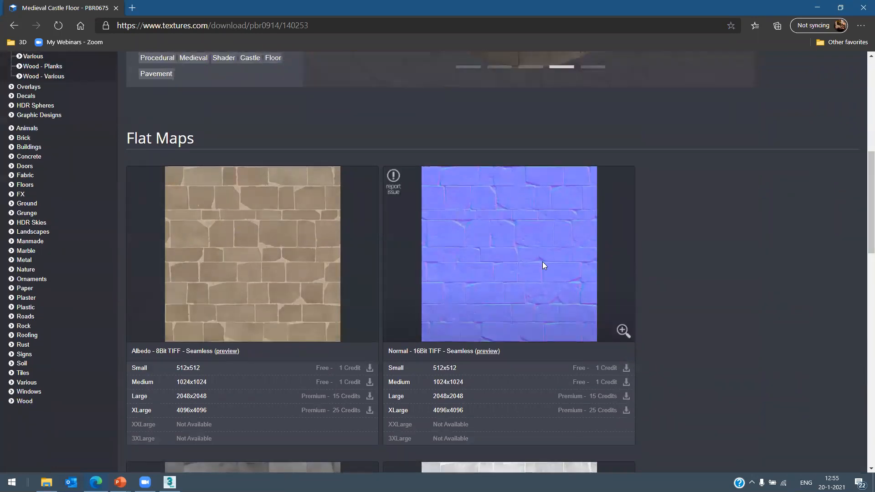
scroll(543, 263, "down", 4)
scroll(542, 266, "down", 1)
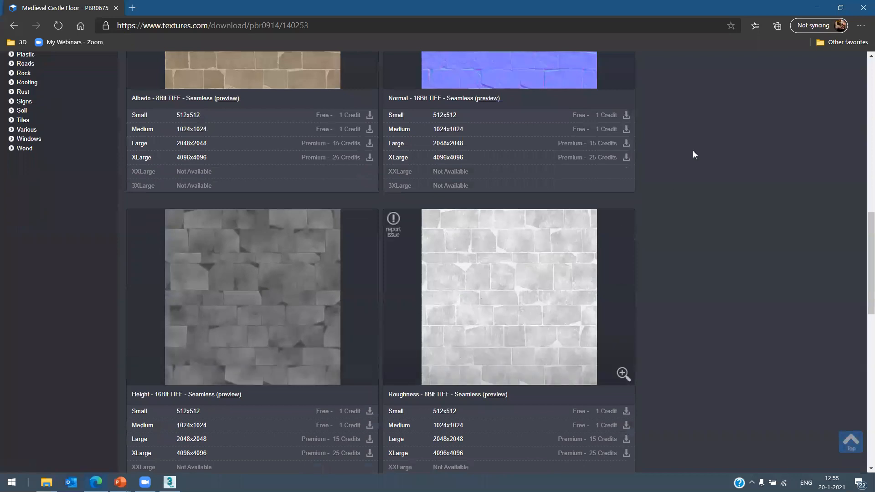
left_click(817, 8)
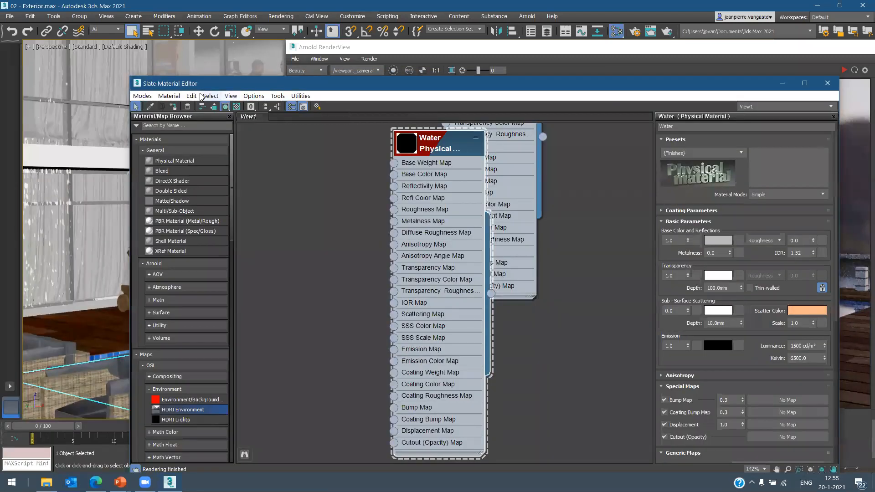
- Clear all nodes from the material editor's current view
left_click(191, 96)
left_click(204, 118)
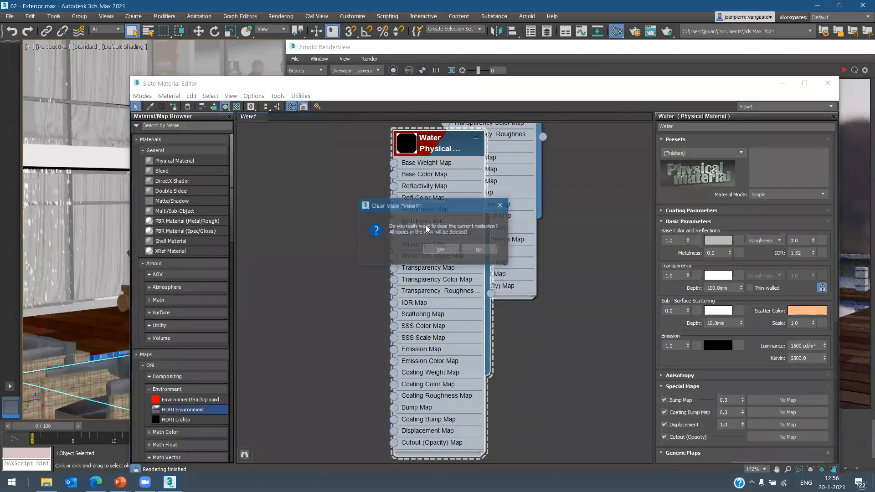
left_click(445, 246)
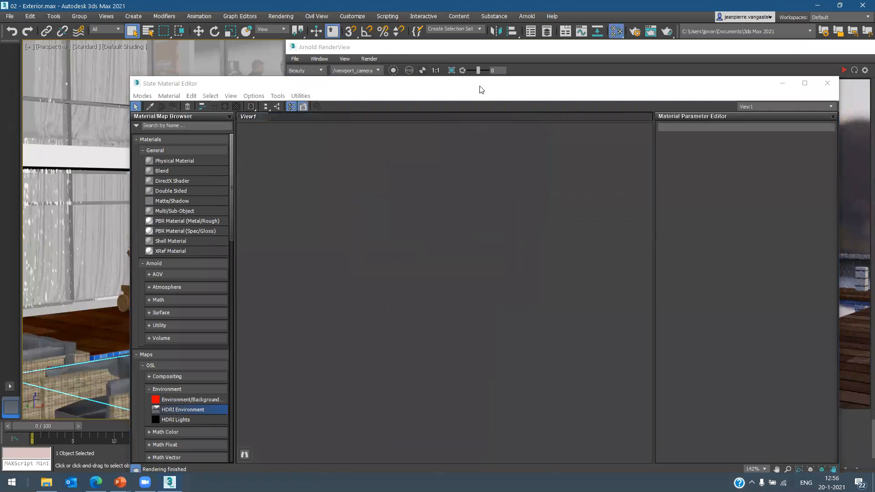
- Select the wooden pool deck in the viewport and load its material into the emptied node view
left_click_drag(480, 89, 587, 138)
left_click(169, 318)
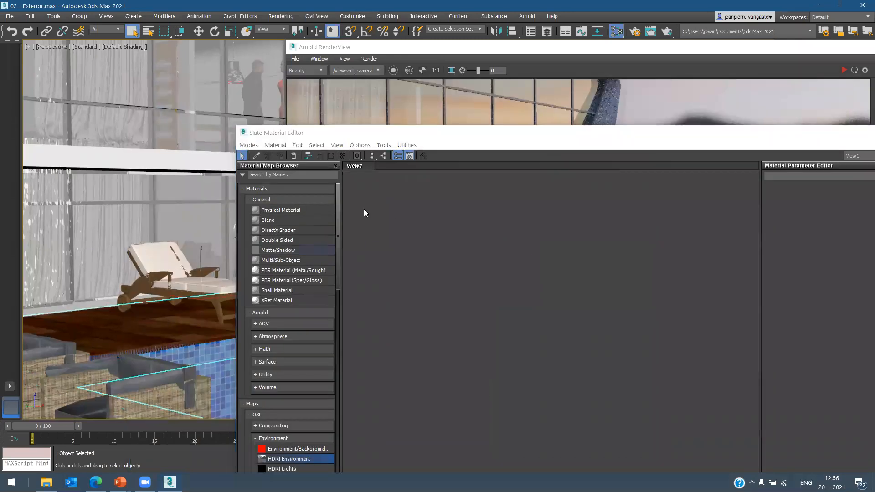
left_click(275, 145)
left_click(286, 165)
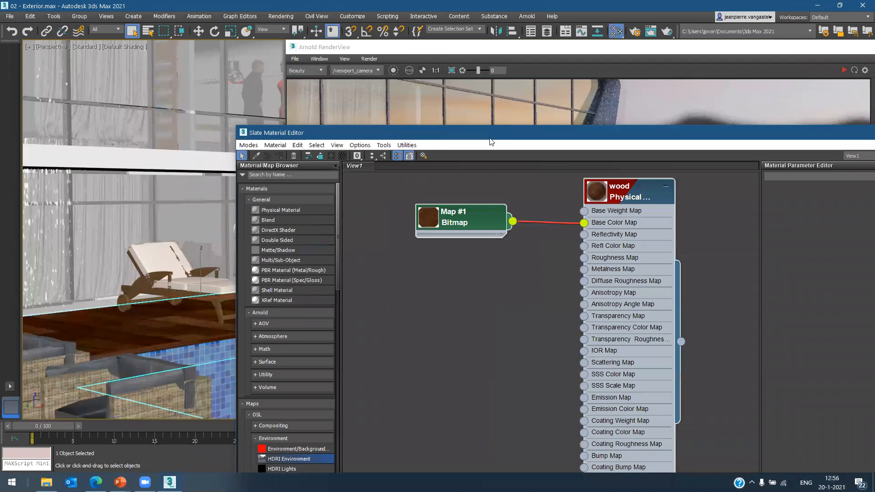
left_click_drag(489, 138, 292, 92)
scroll(346, 246, "down", 4)
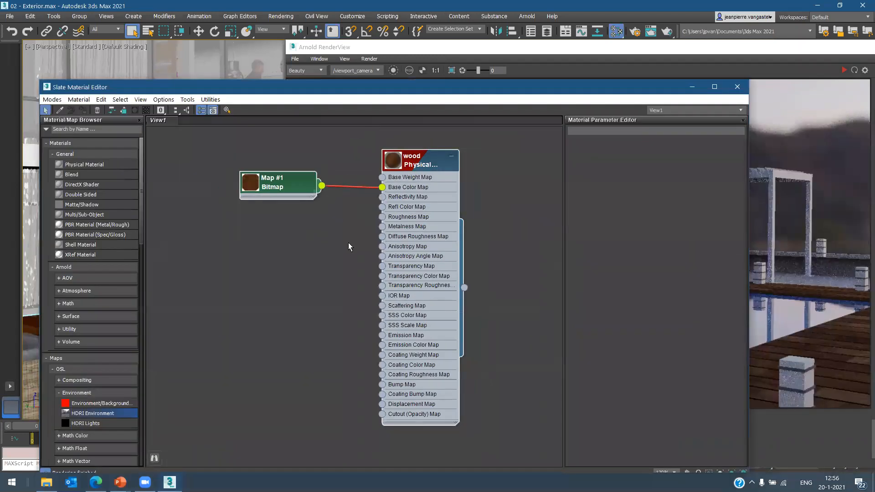
middle_click_drag(278, 260, 232, 264)
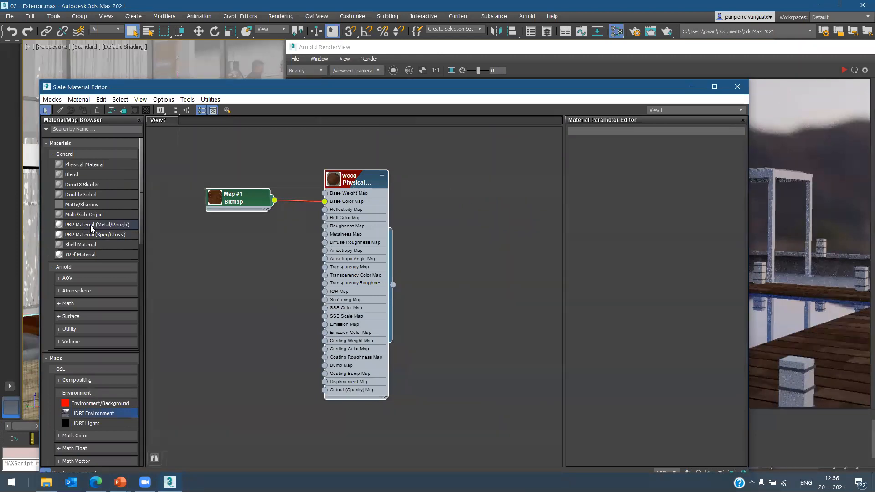
- Add a PBR Material (Metal/Rough) beside the wood material and assign it to the selected deck
left_click_drag(82, 226, 484, 209)
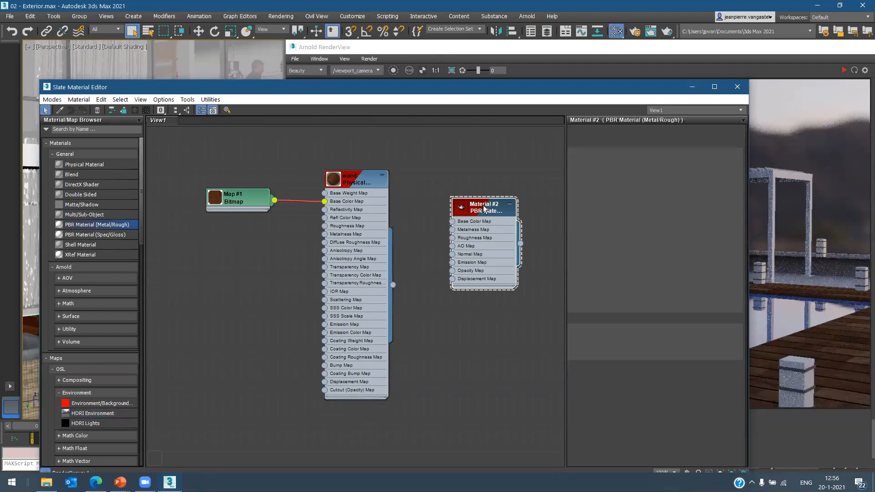
right_click(484, 211)
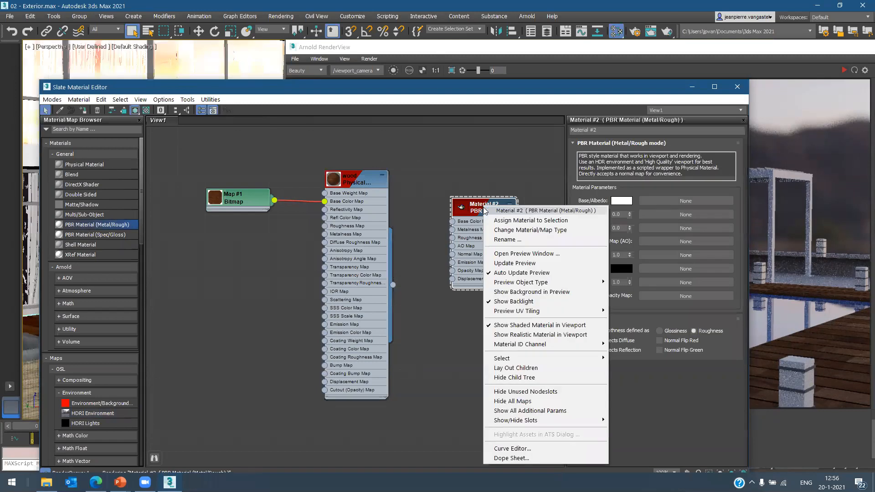
left_click(505, 221)
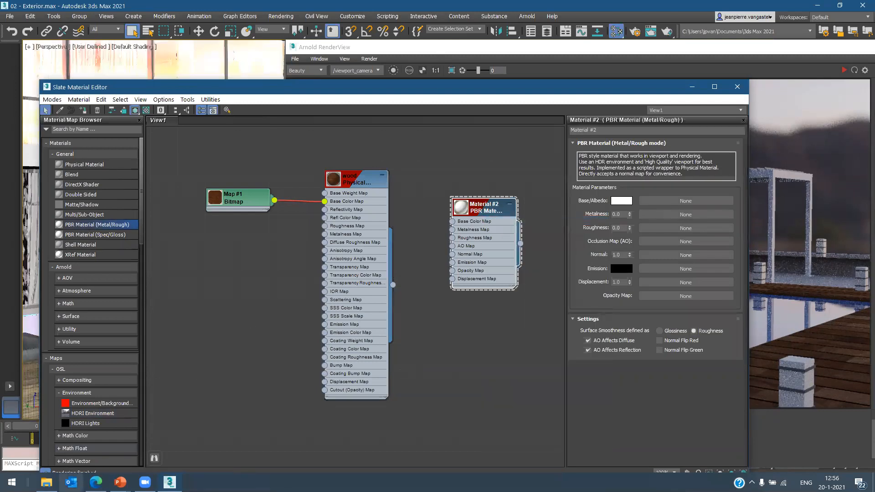
- Load the albedo, normal and roughness textures from the Hexagonal Faux Cement Tiles folder into the PBR material's base color, normal and roughness maps
left_click(47, 482)
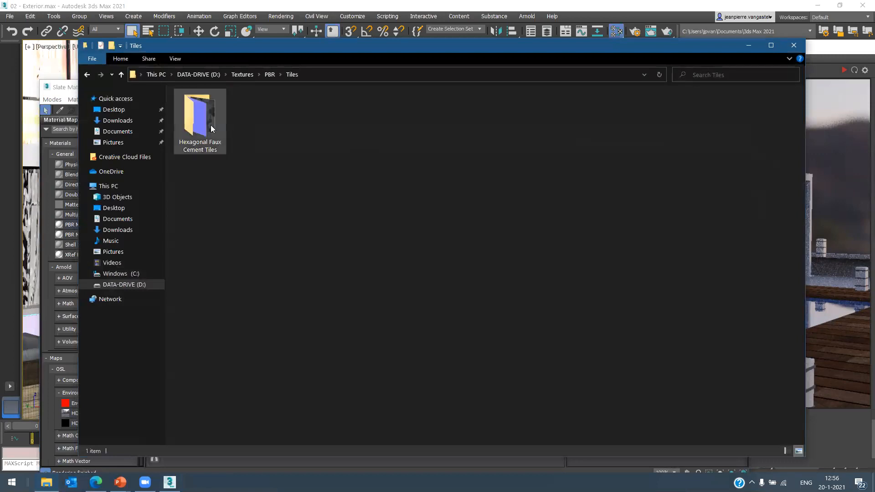
double_click(210, 125)
left_click_drag(467, 52, 589, 334)
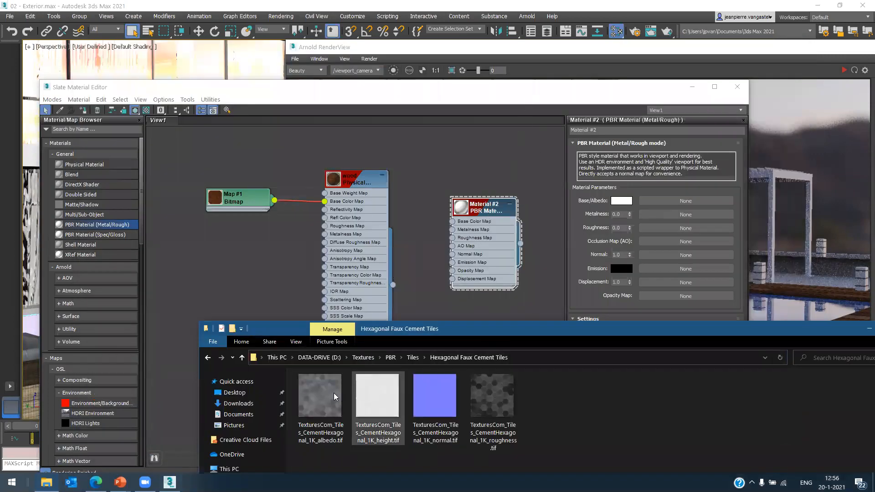
left_click_drag(321, 391, 667, 202)
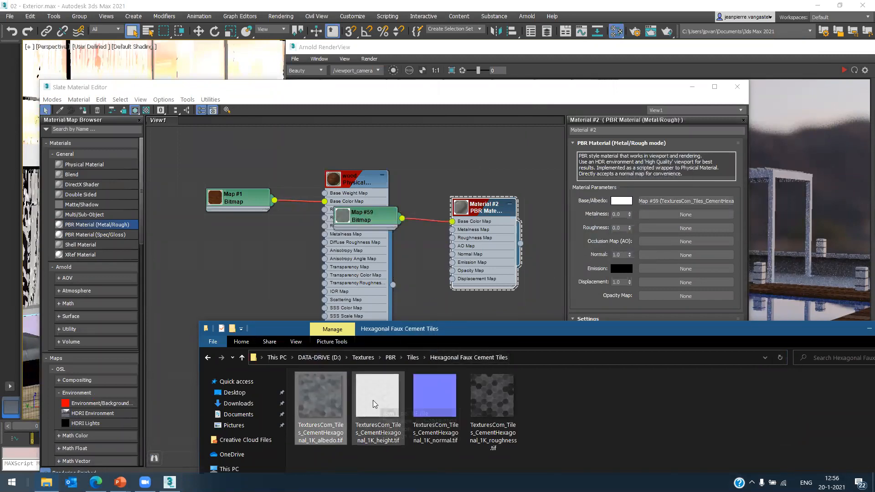
left_click_drag(432, 392, 702, 255)
left_click_drag(486, 392, 688, 229)
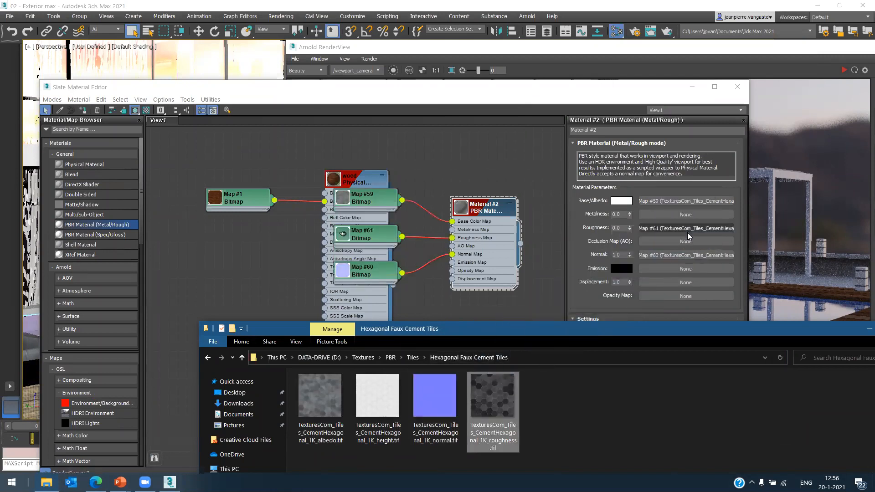
- Minimize the material editor to show the render with the tiled deck, and stop the live render
left_click(693, 88)
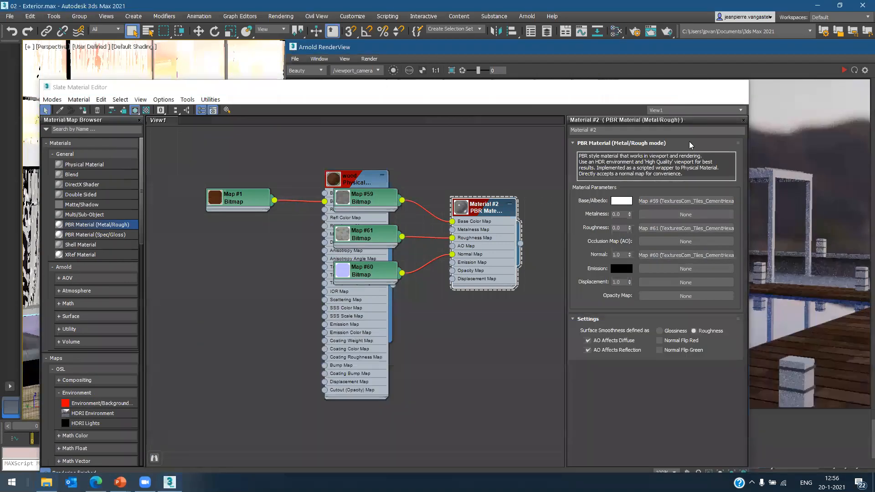
double_click(780, 49)
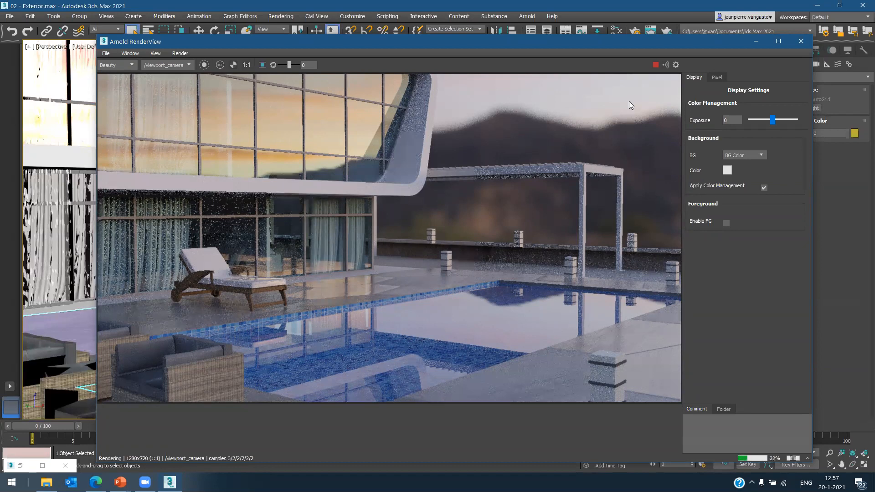
left_click(656, 65)
mouse_move(121, 482)
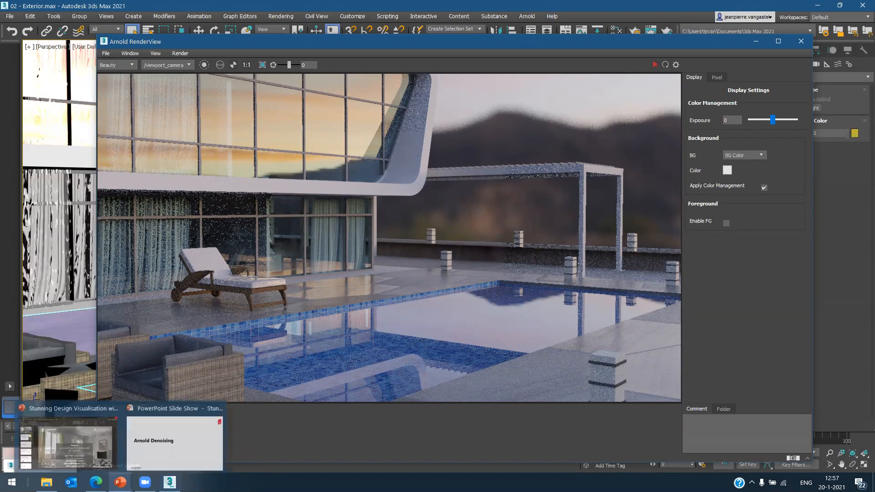